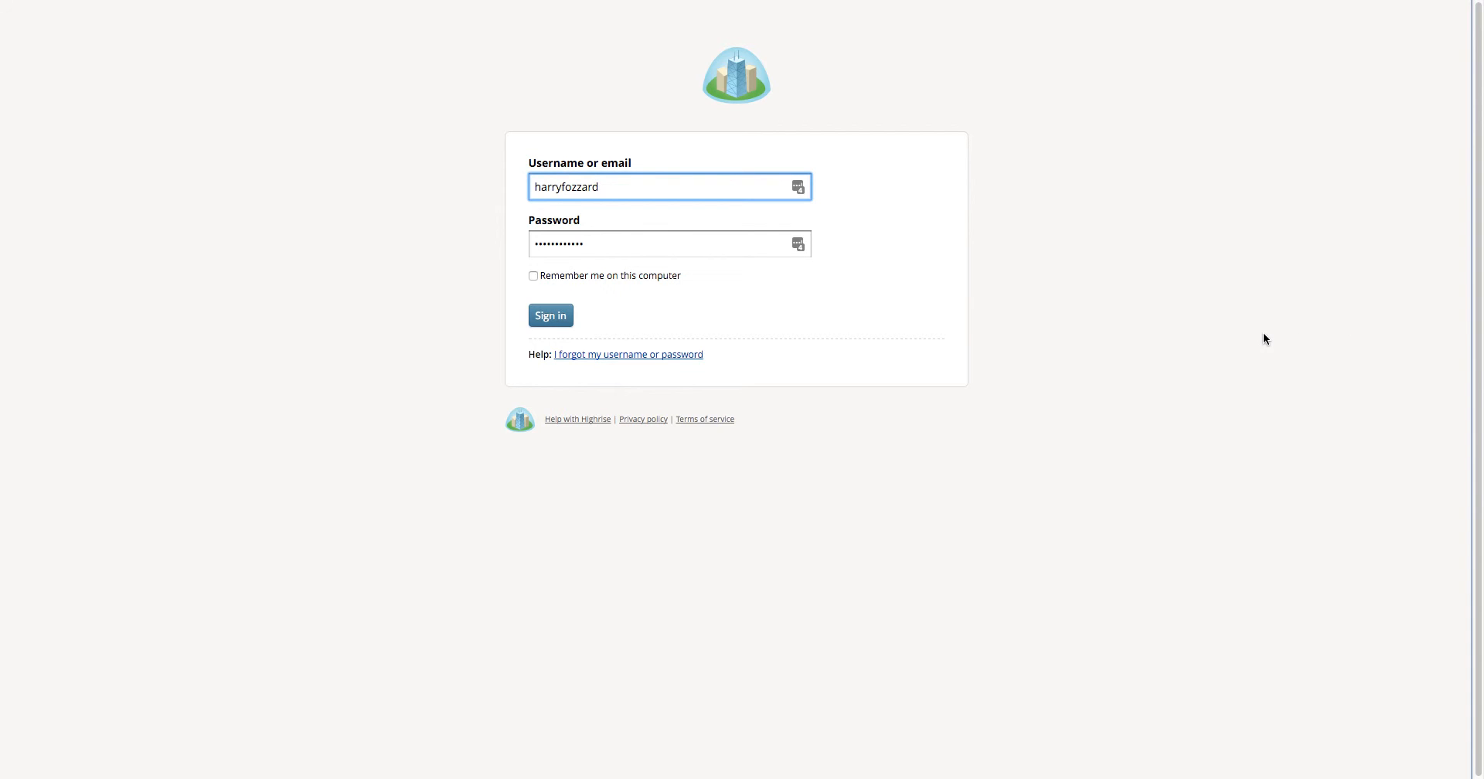
Sign in with the prefilled account credentials and dismiss the offer to save the password.
{"action": "left_click", "coordinate": [562, 325]}
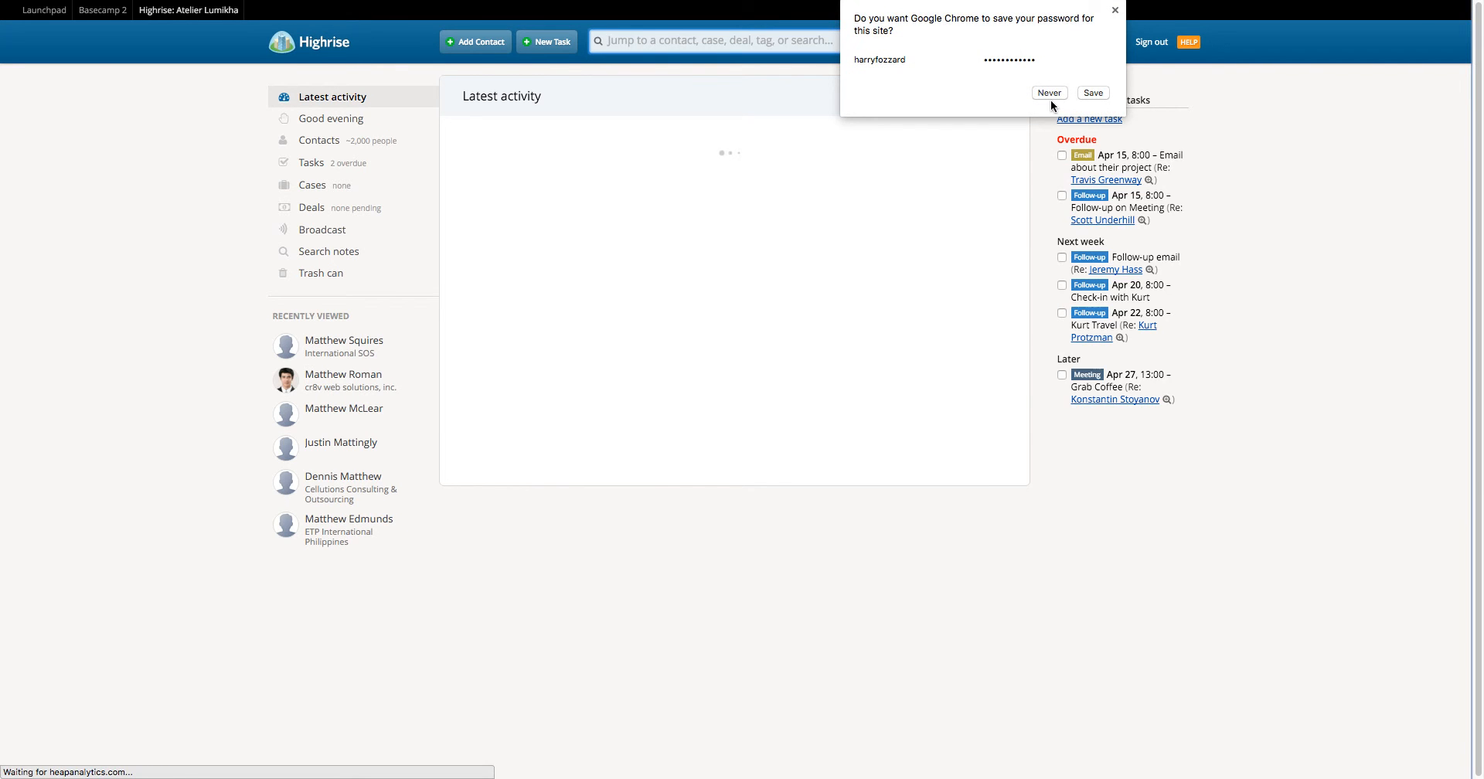
{"action": "left_click", "coordinate": [1115, 9]}
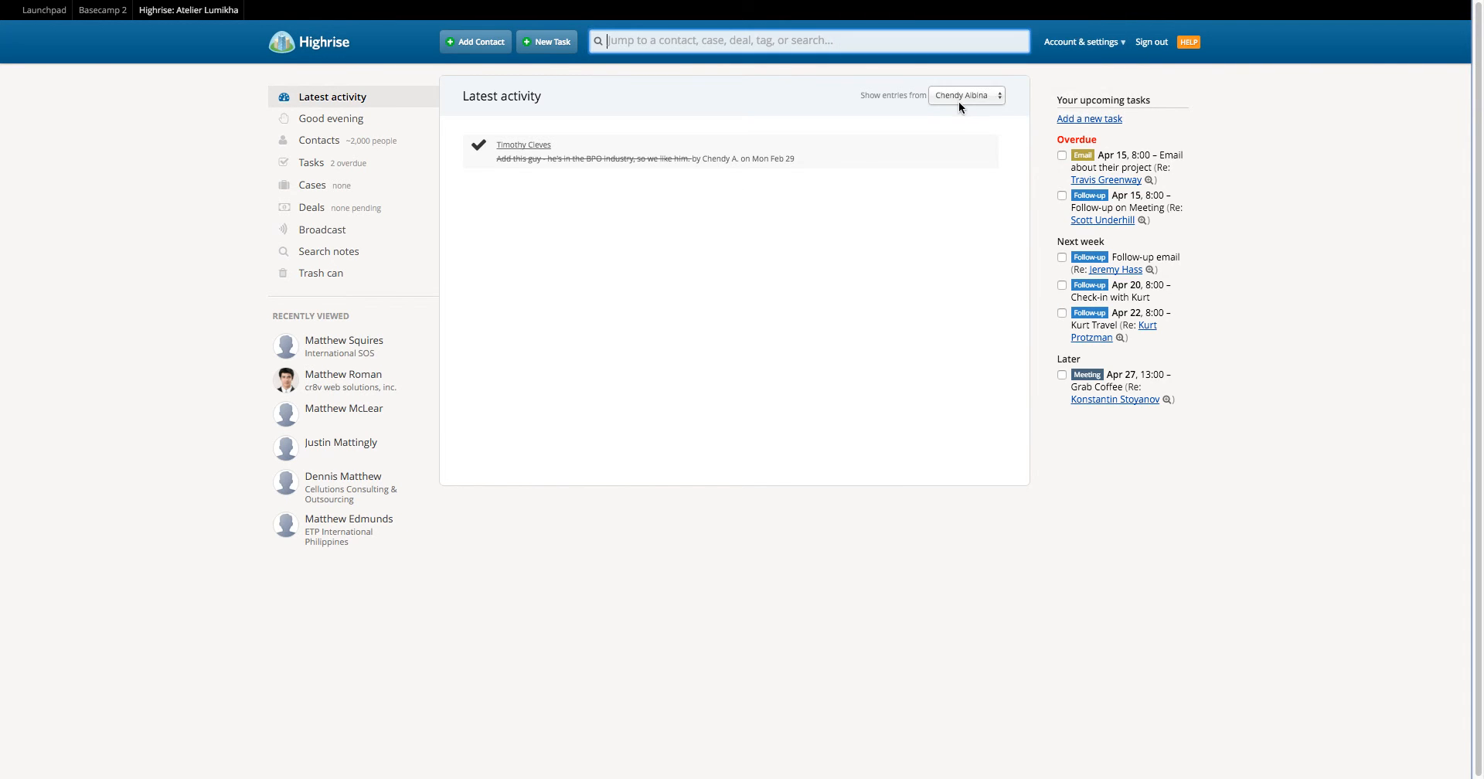
Set the latest activity feed to show entries from All Users and reload the page.
{"action": "left_click", "coordinate": [981, 92]}
{"action": "left_click", "coordinate": [958, 85]}
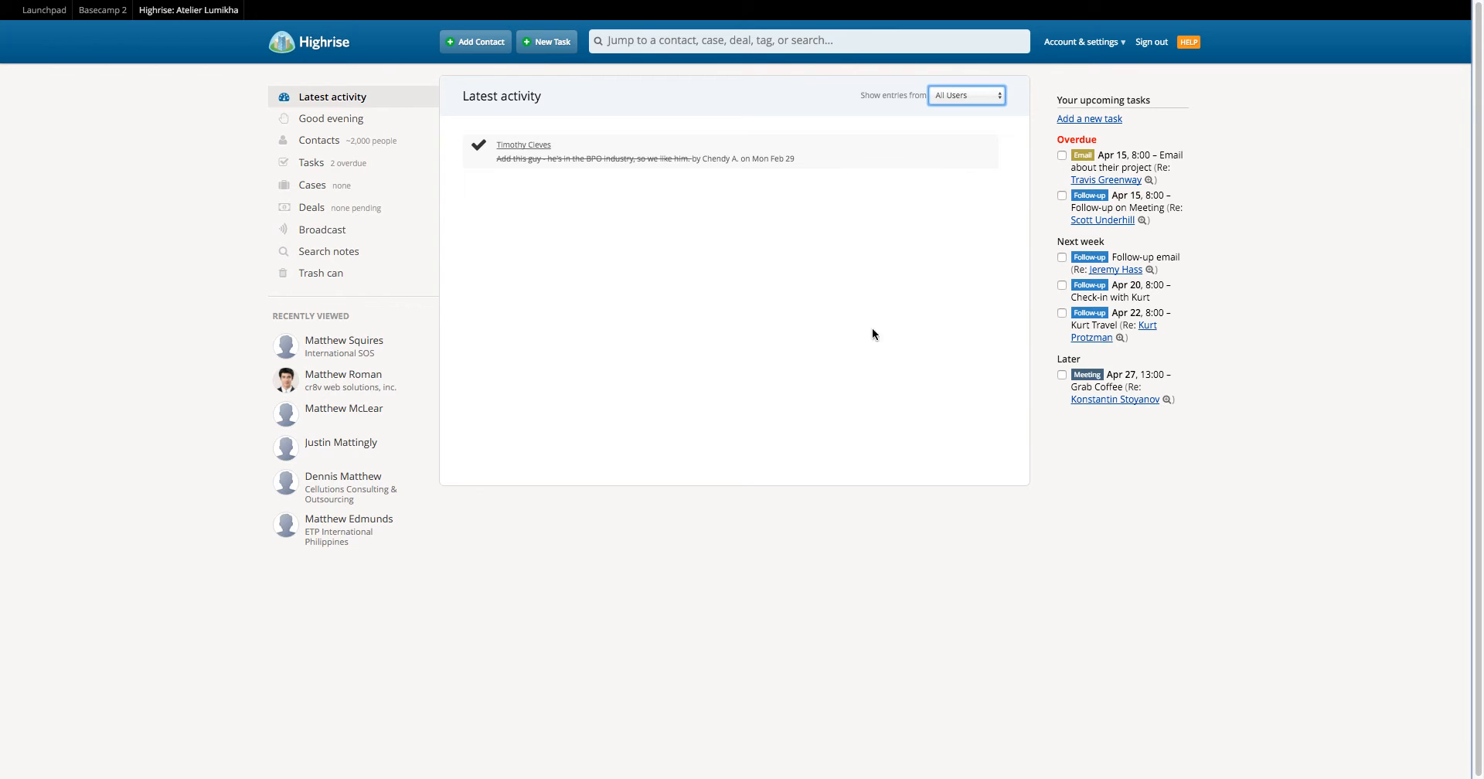
{"action": "key", "text": "super+r"}
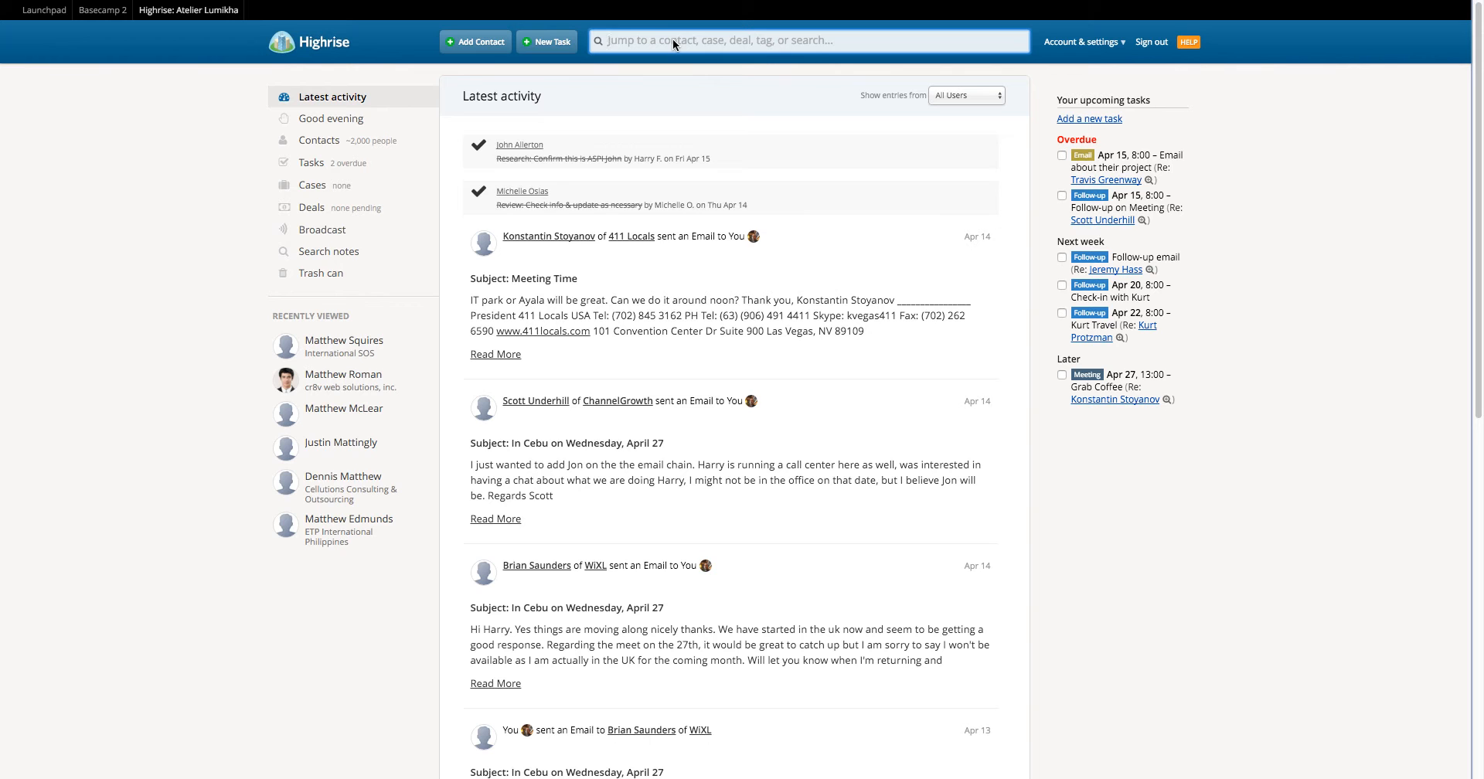
Search contacts by the person's first name and open the Senior Financial Adviser at Financial Solutions from the full match list.
{"action": "type", "text": "robert"}
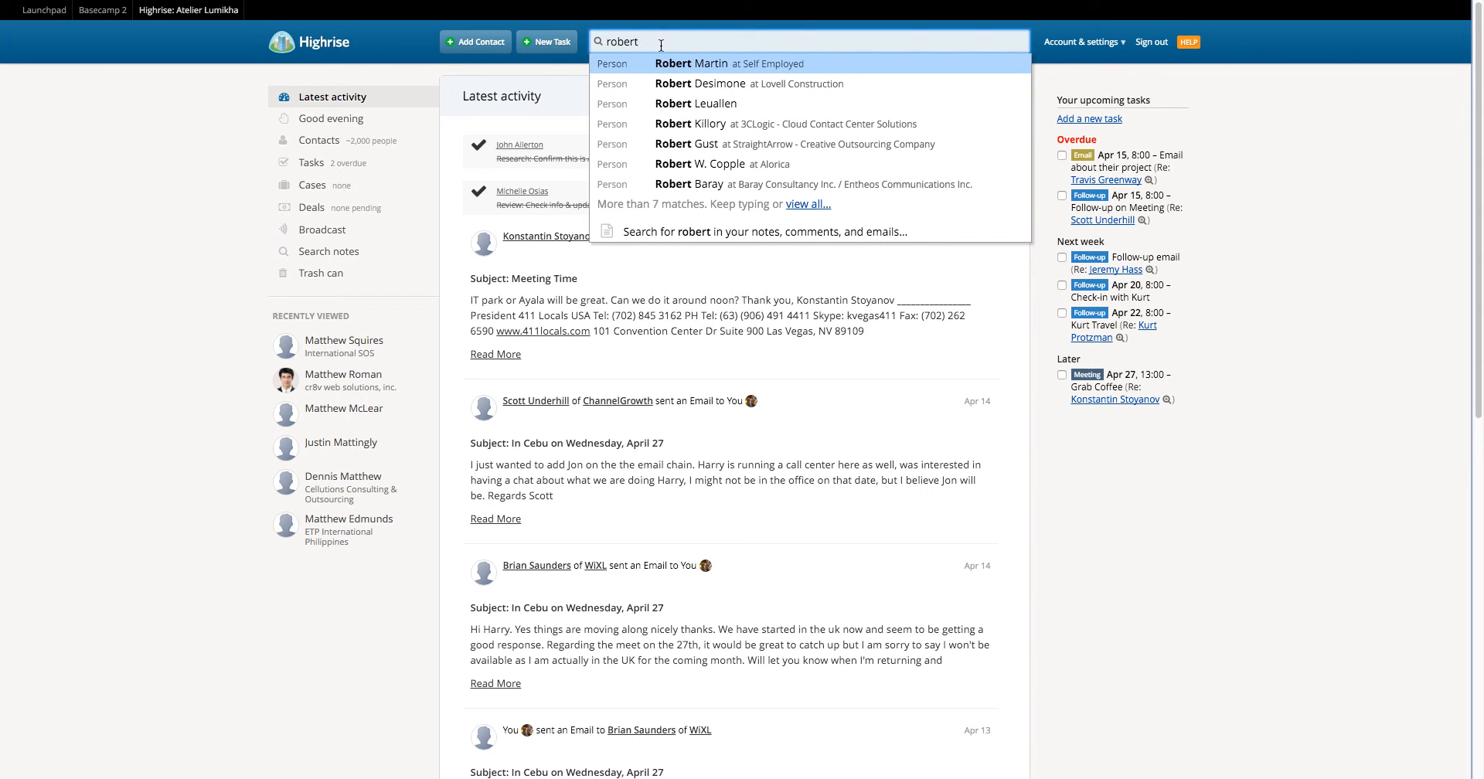
{"action": "left_click", "coordinate": [804, 206]}
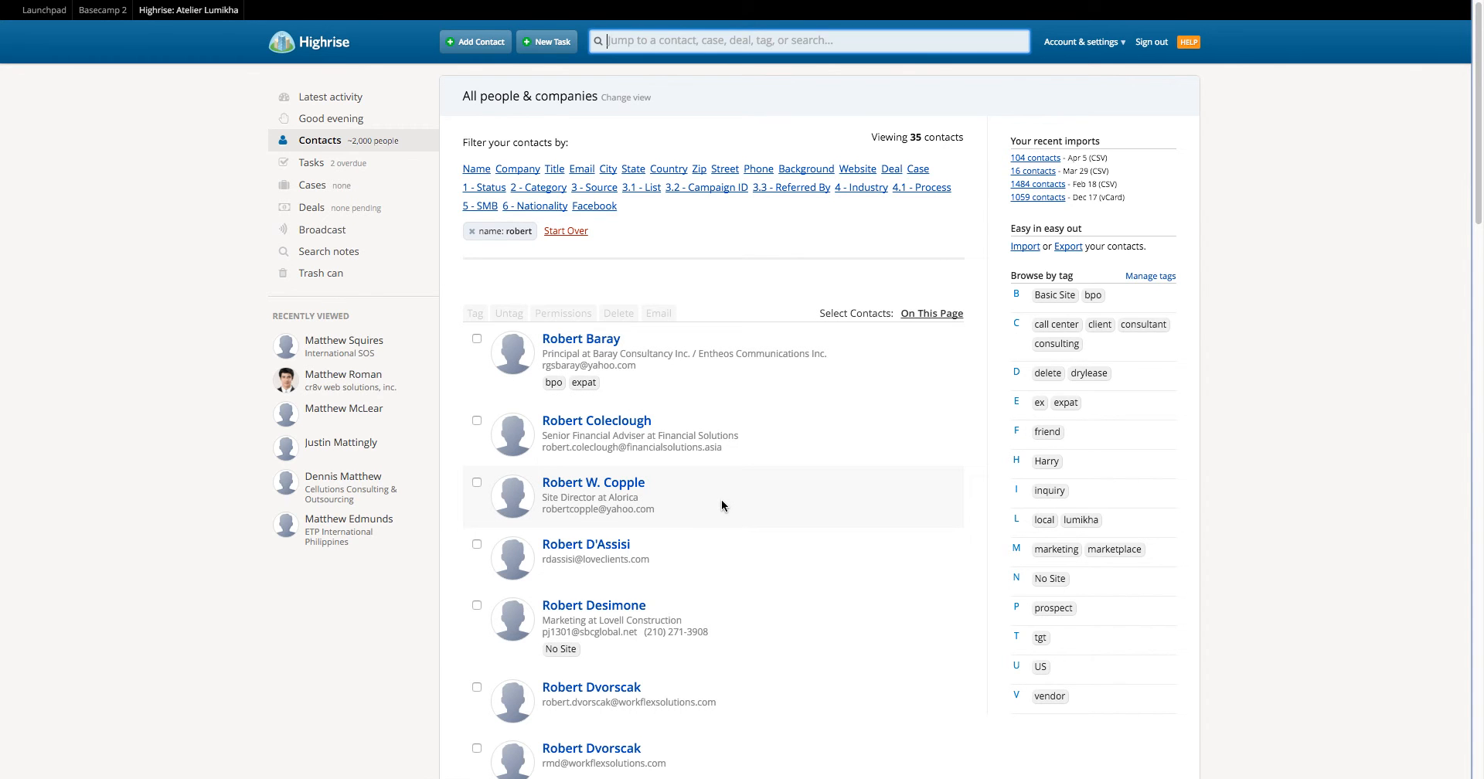
{"action": "left_click", "coordinate": [601, 425]}
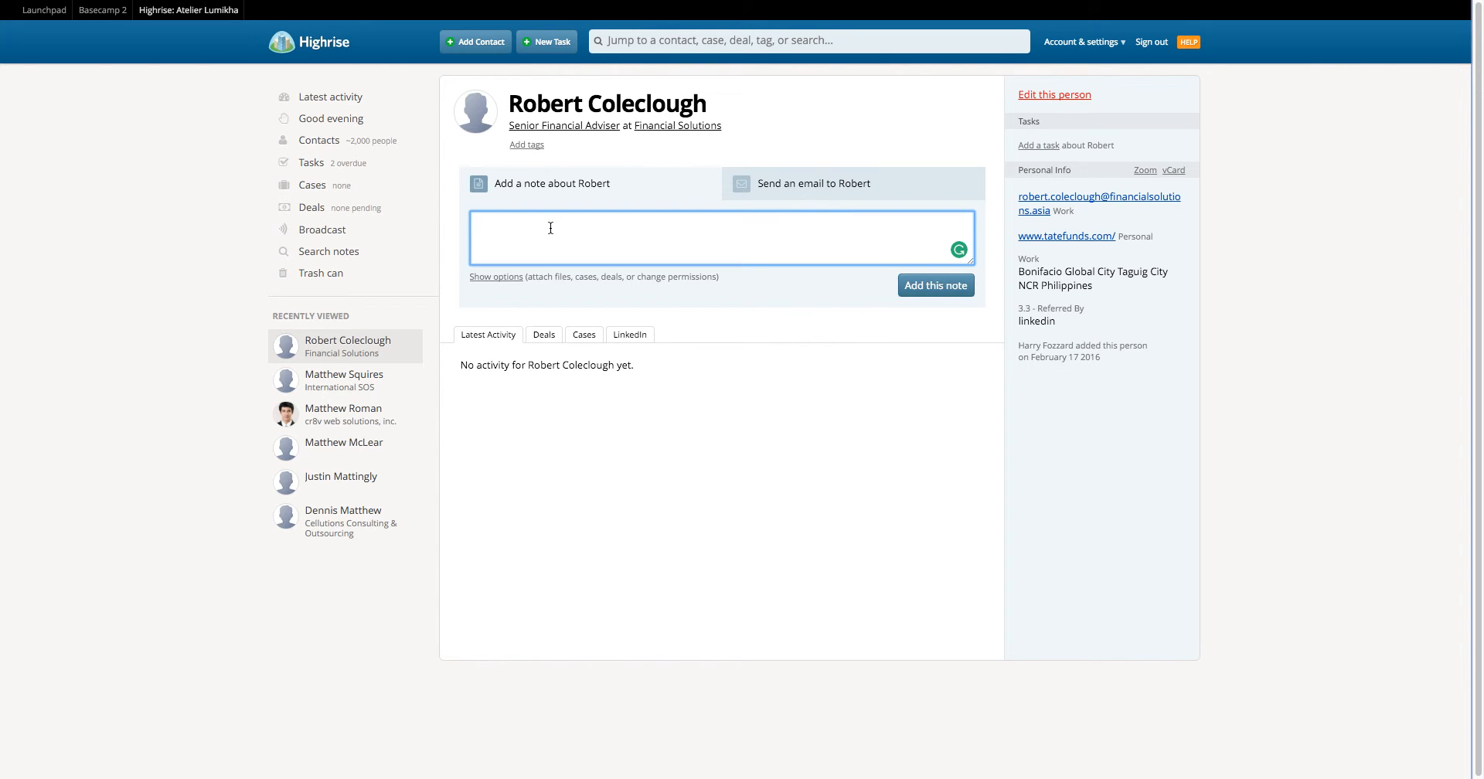
{"action": "type", "text": "nterssted"}
{"action": "key", "text": "BackSpace"}
{"action": "key", "text": "BackSpace"}
{"action": "key", "text": "BackSpace"}
{"action": "key", "text": "BackSpace"}
{"action": "key", "text": "BackSpace"}
{"action": "type", "text": "ested in a website."}
{"action": "key", "text": "ctrl+a"}
{"action": "key", "text": "BackSpace"}
Open the form for sending an email to the contact.
{"action": "left_click", "coordinate": [775, 183]}
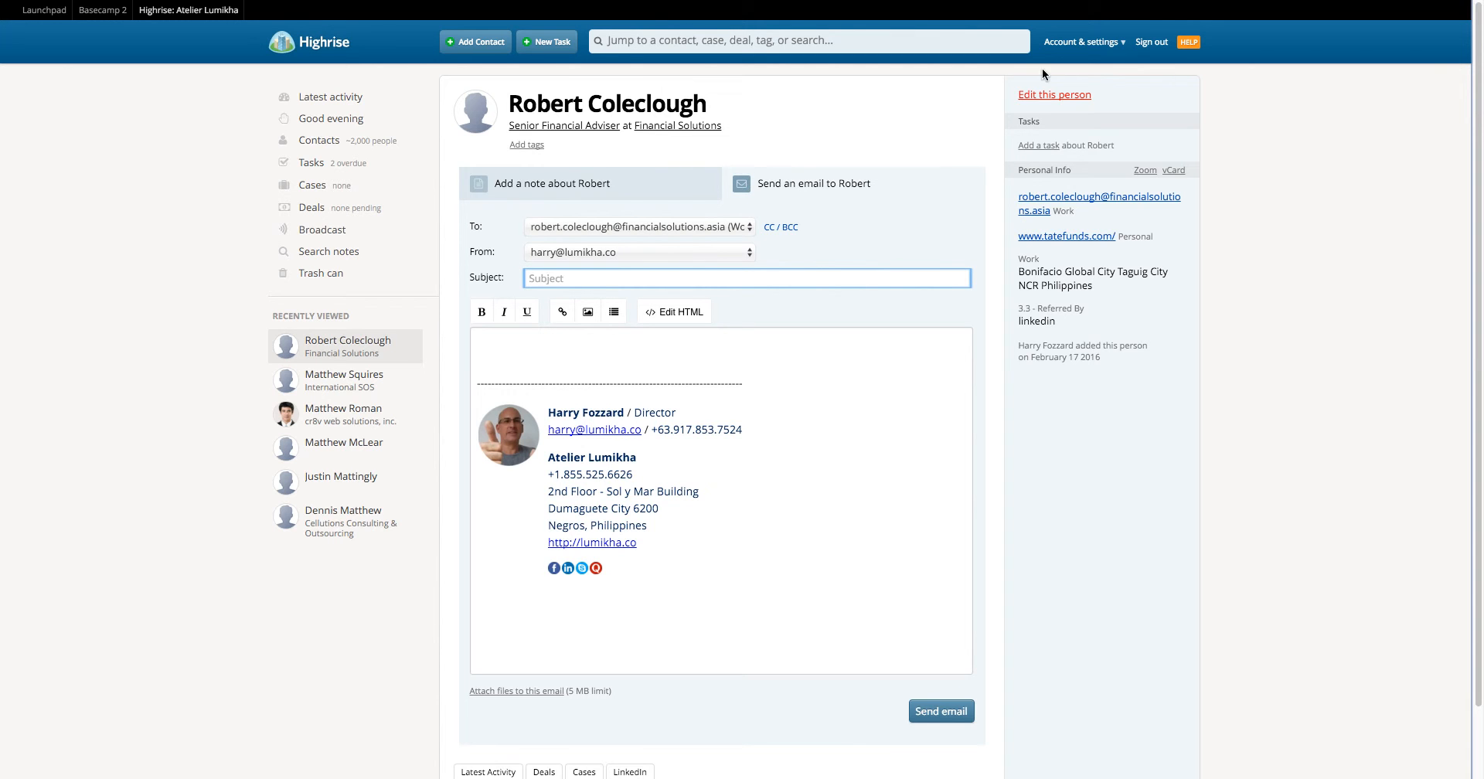
{"action": "left_click", "coordinate": [525, 158]}
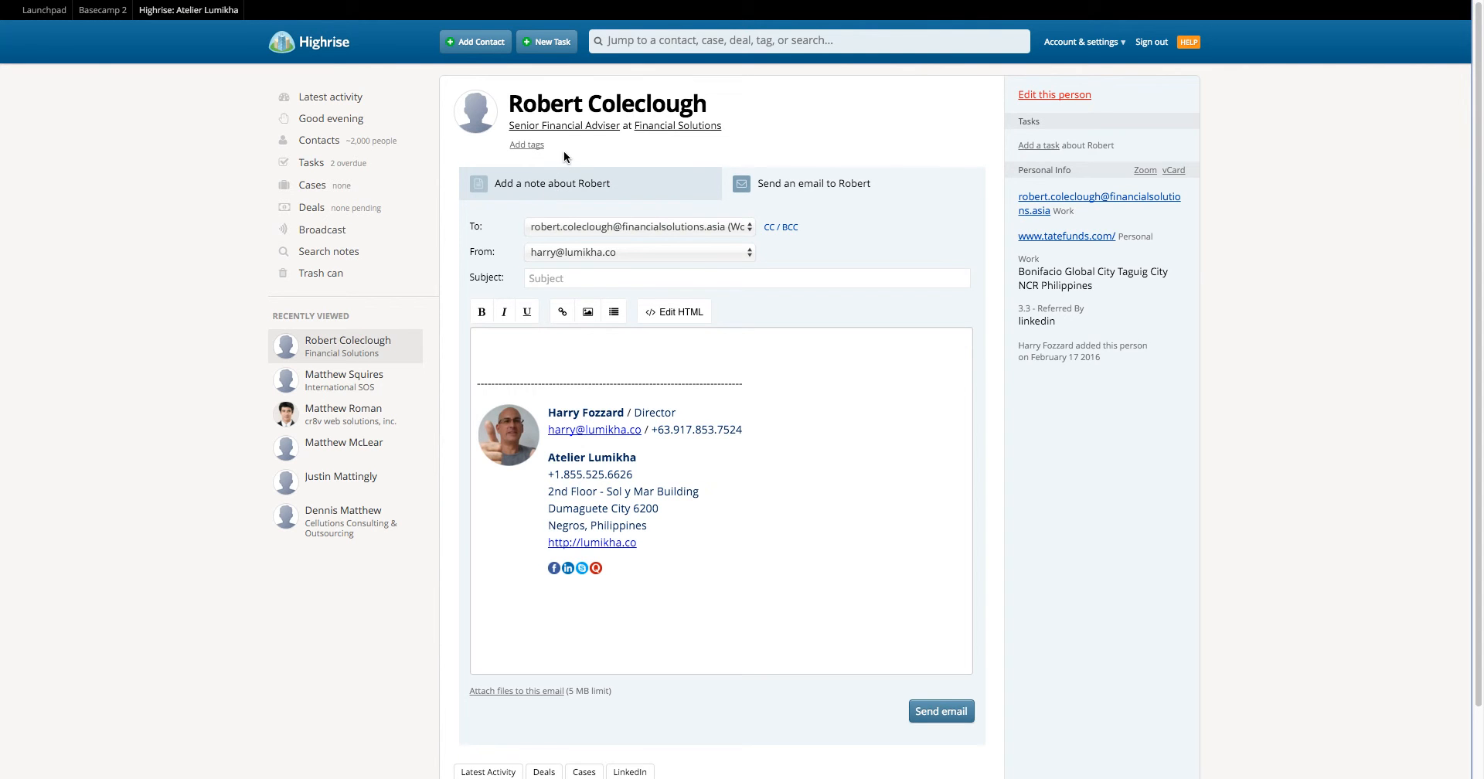
Open the contact's LinkedIn profile from the contact record.
{"action": "scroll", "coordinate": [786, 711], "scroll_direction": "down", "scroll_amount": 2}
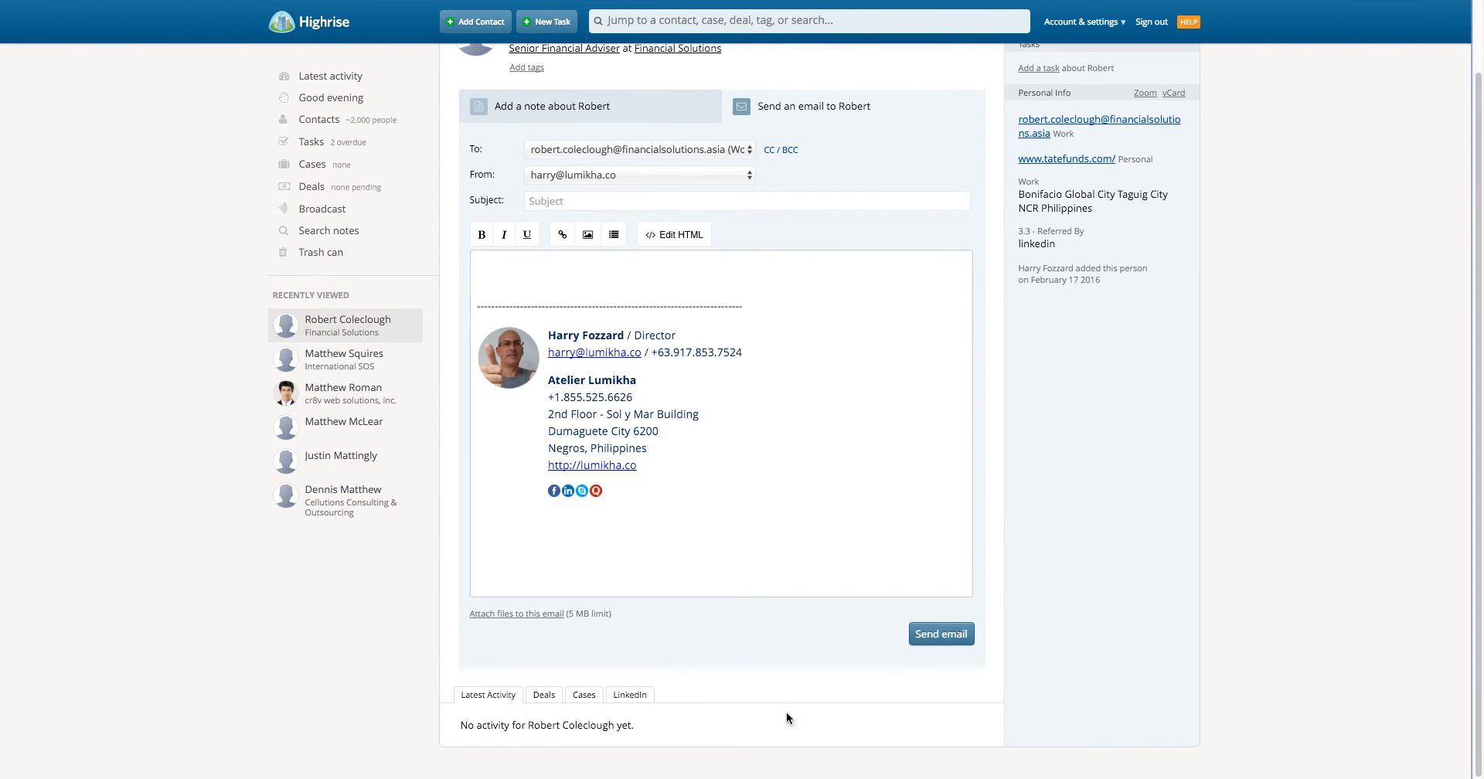
{"action": "left_click", "coordinate": [630, 695]}
{"action": "scroll", "coordinate": [1111, 688], "scroll_direction": "down", "scroll_amount": 2}
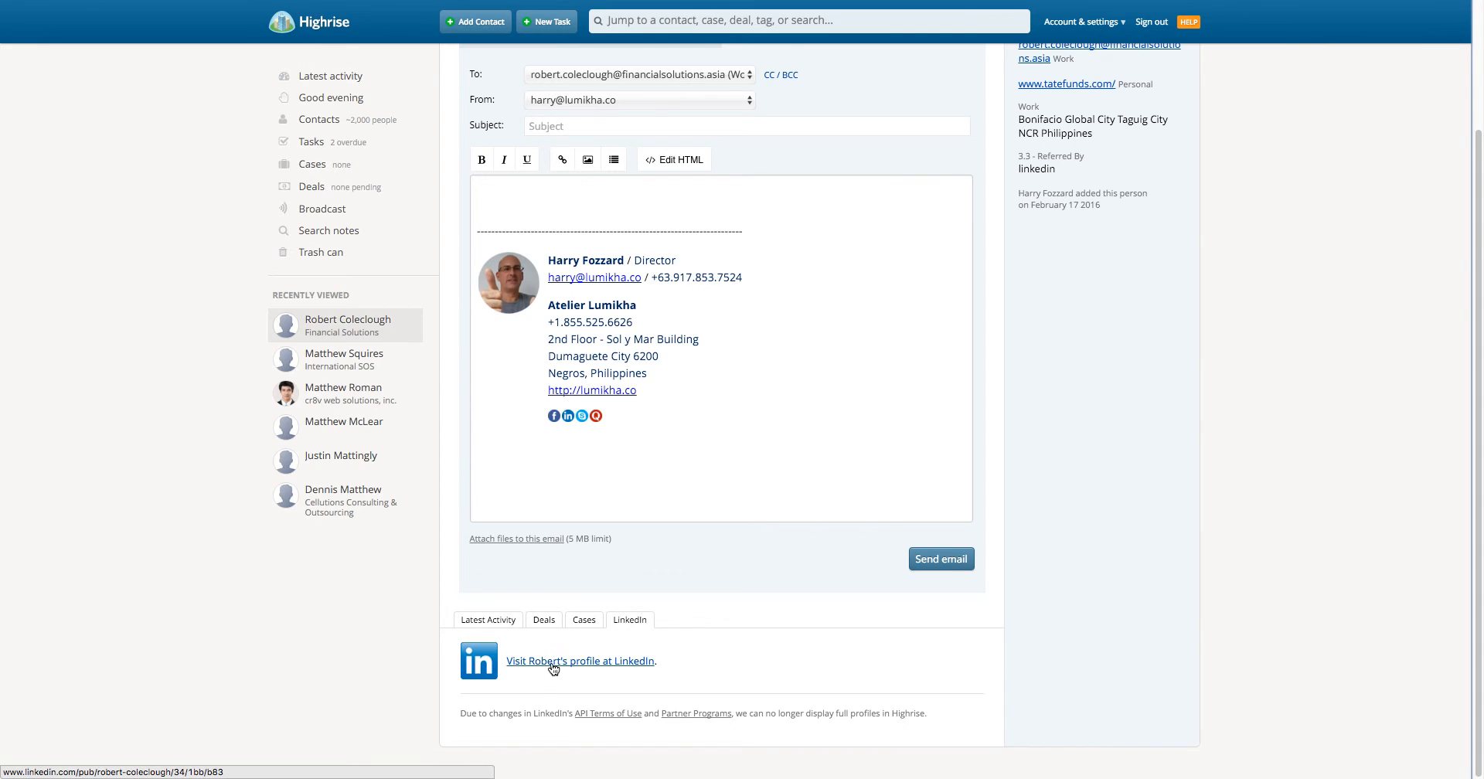
{"action": "left_click", "coordinate": [555, 664]}
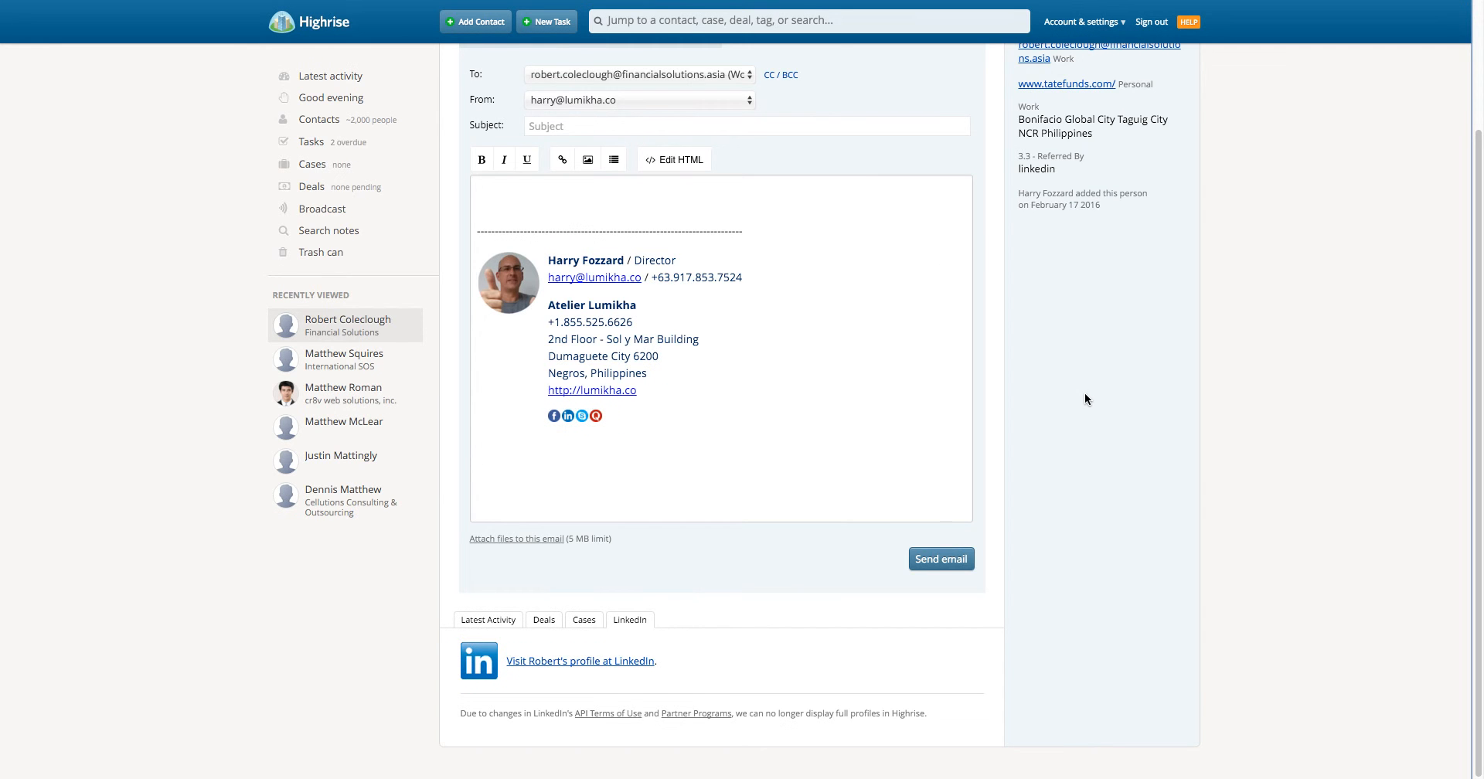
{"action": "scroll", "coordinate": [1083, 392], "scroll_direction": "up", "scroll_amount": 3}
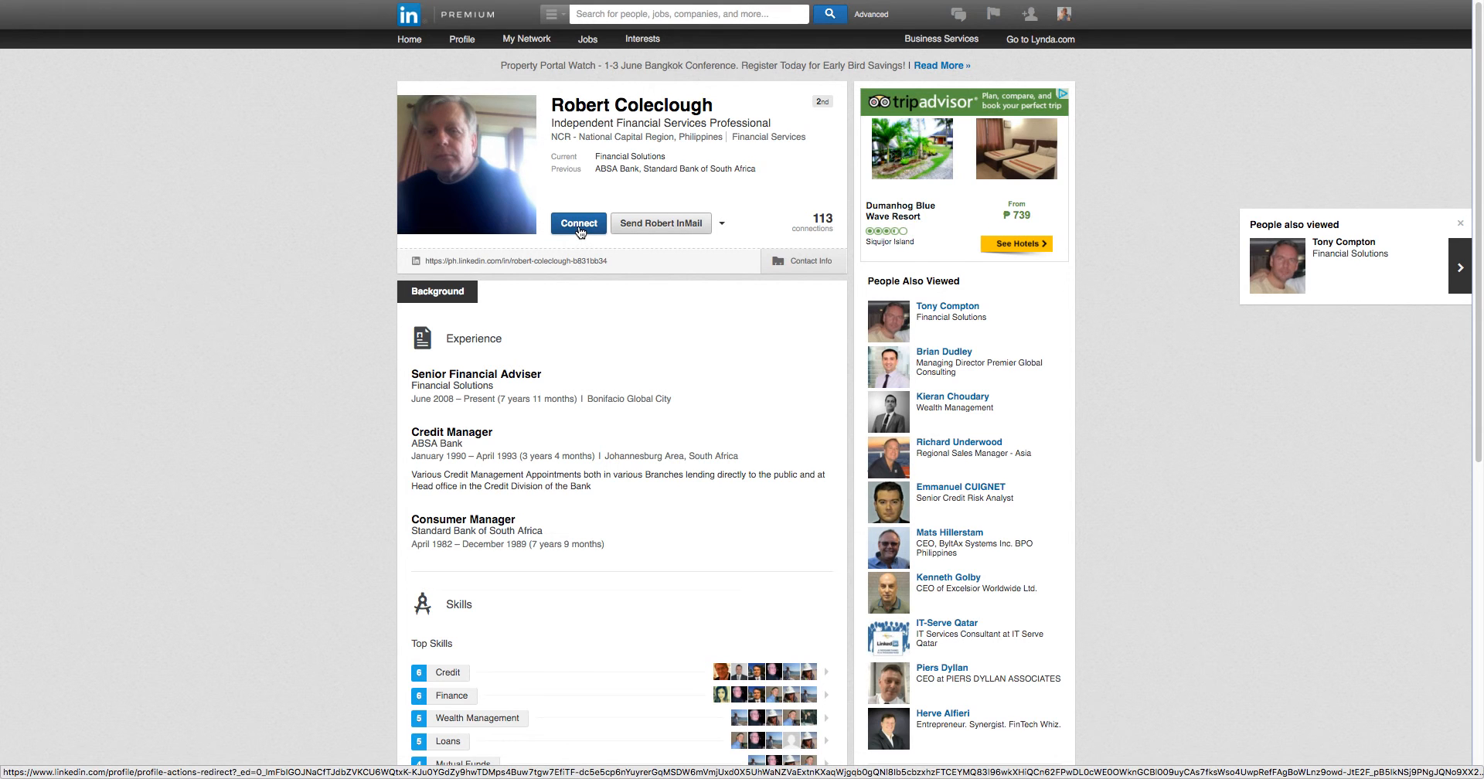
Send the contact a LinkedIn invitation with the relationship "We've done business together" and the position "Director at Atelier Lumikha".
{"action": "left_click", "coordinate": [582, 232]}
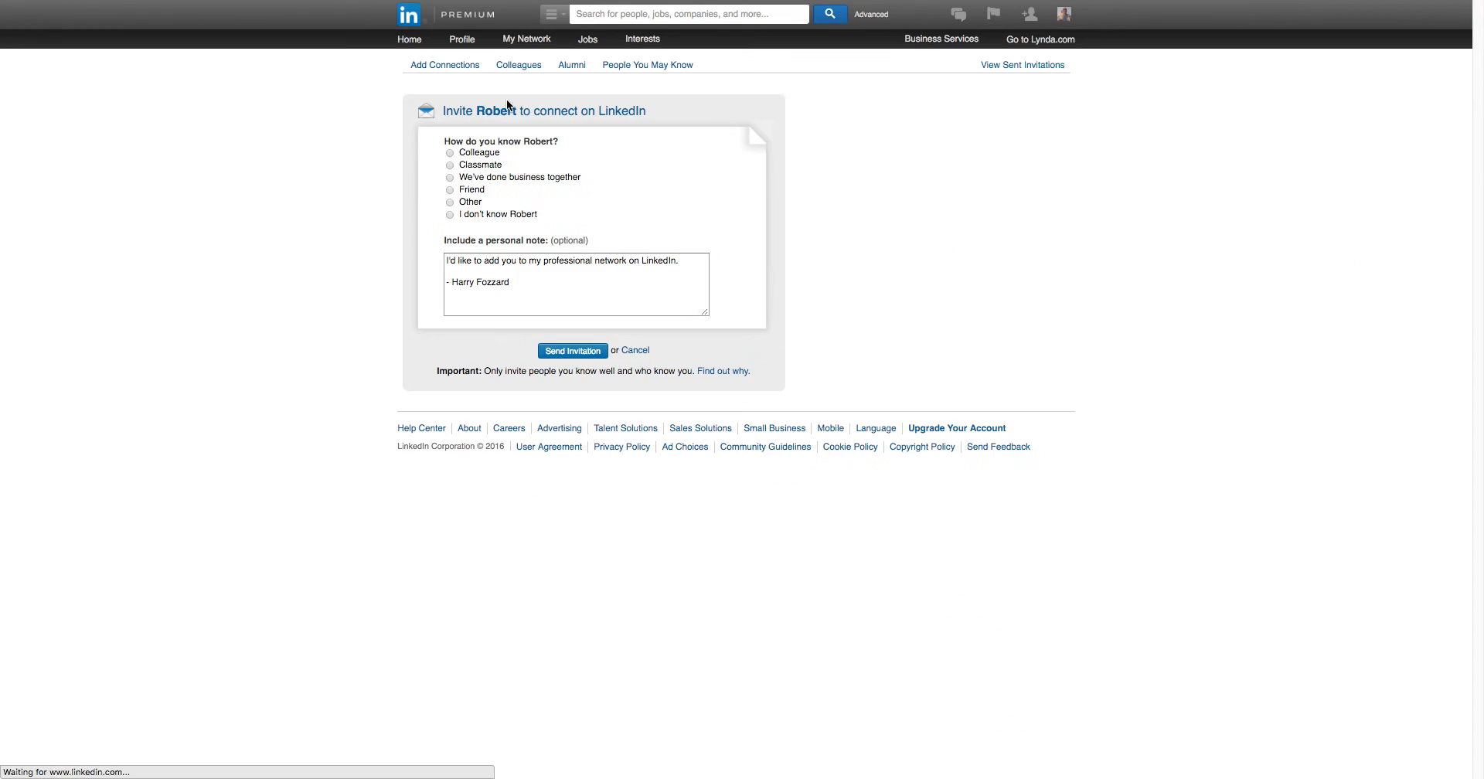
{"action": "left_click", "coordinate": [492, 179]}
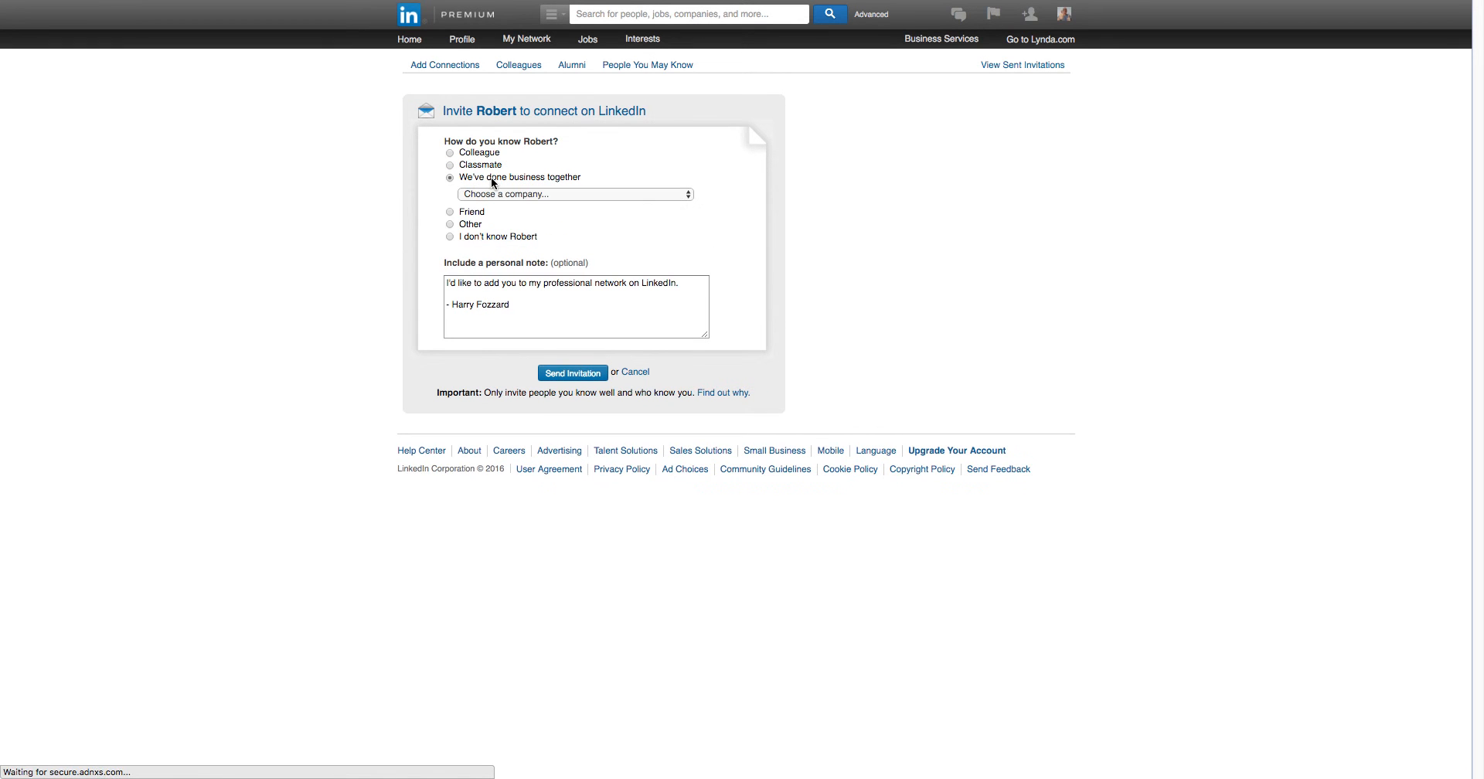
{"action": "left_click", "coordinate": [499, 194]}
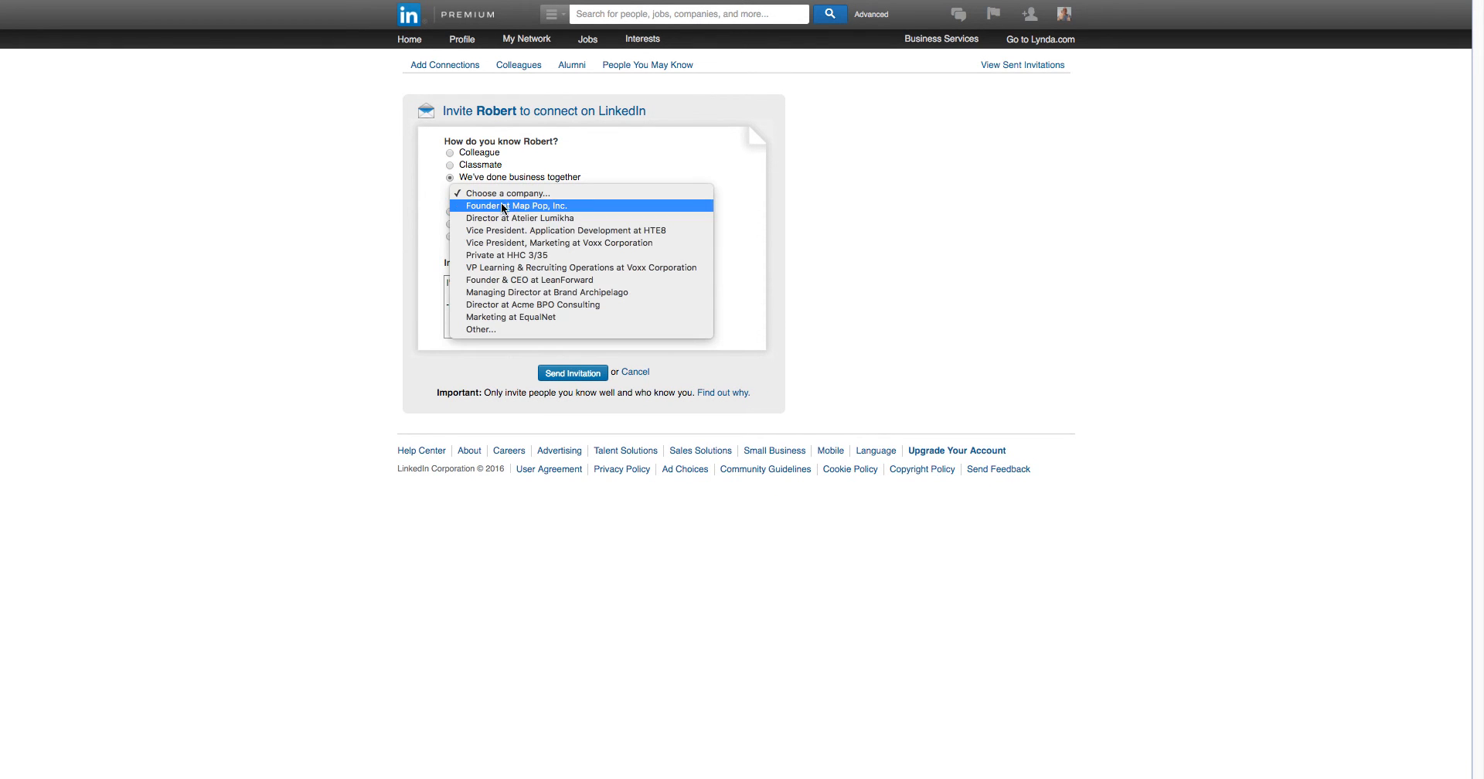
{"action": "left_click", "coordinate": [500, 220]}
{"action": "key", "text": "Tab"}
{"action": "key", "text": "Tab"}
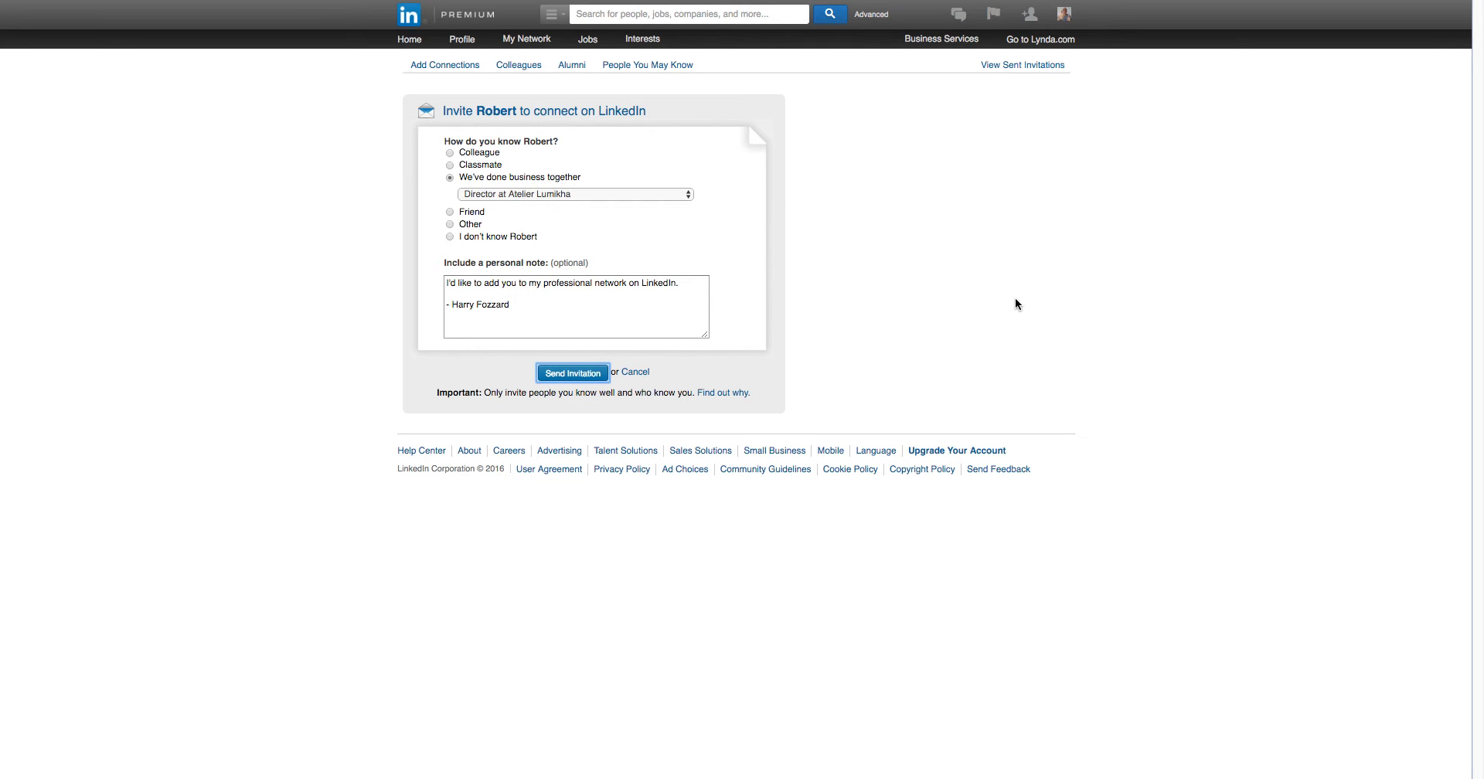
{"action": "left_click", "coordinate": [993, 13]}
{"action": "left_click", "coordinate": [1399, 219]}
{"action": "left_click", "coordinate": [572, 373]}
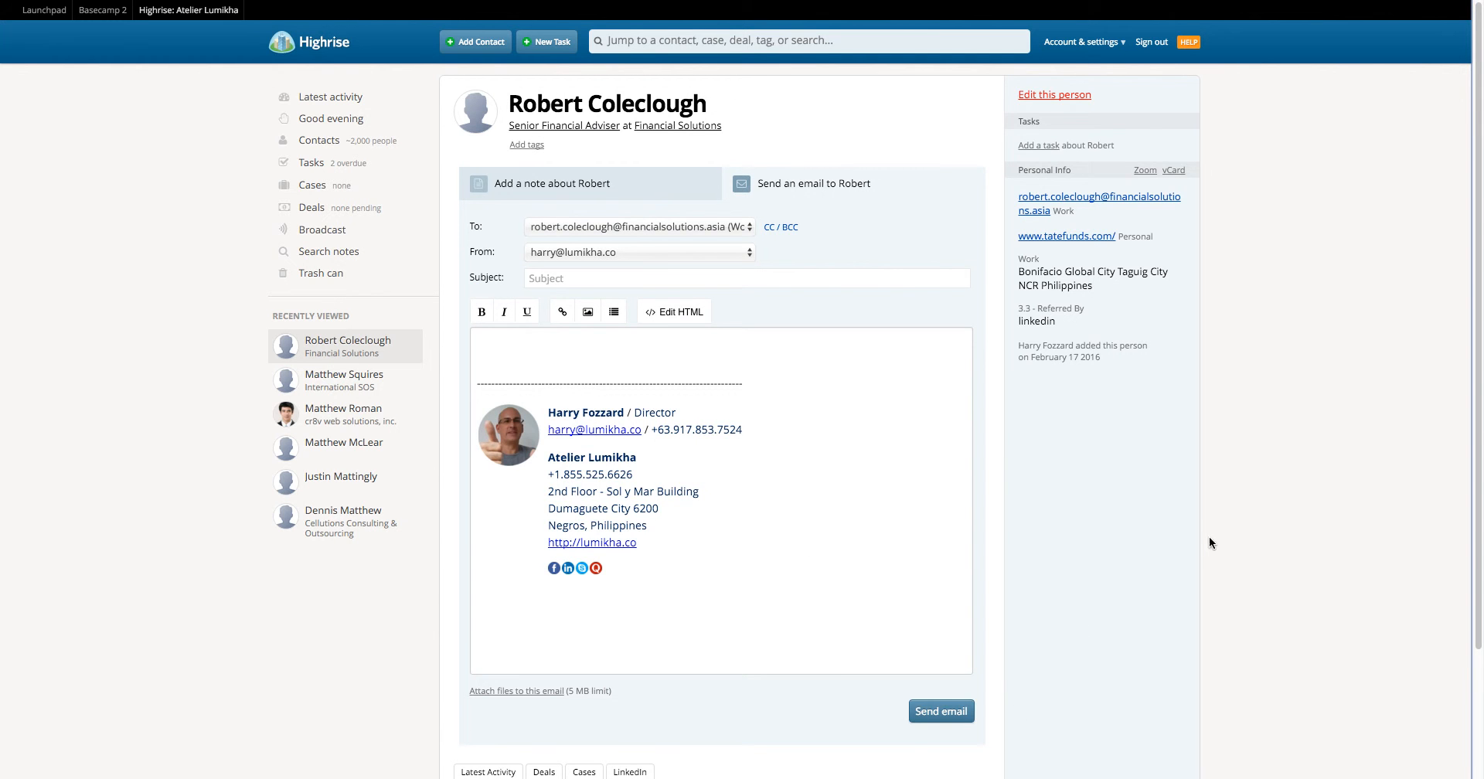
{"action": "scroll", "coordinate": [1195, 522], "scroll_direction": "down", "scroll_amount": 2}
{"action": "scroll", "coordinate": [1196, 524], "scroll_direction": "up", "scroll_amount": 2}
{"action": "scroll", "coordinate": [1196, 524], "scroll_direction": "down", "scroll_amount": 2}
{"action": "scroll", "coordinate": [1196, 524], "scroll_direction": "up", "scroll_amount": 2}
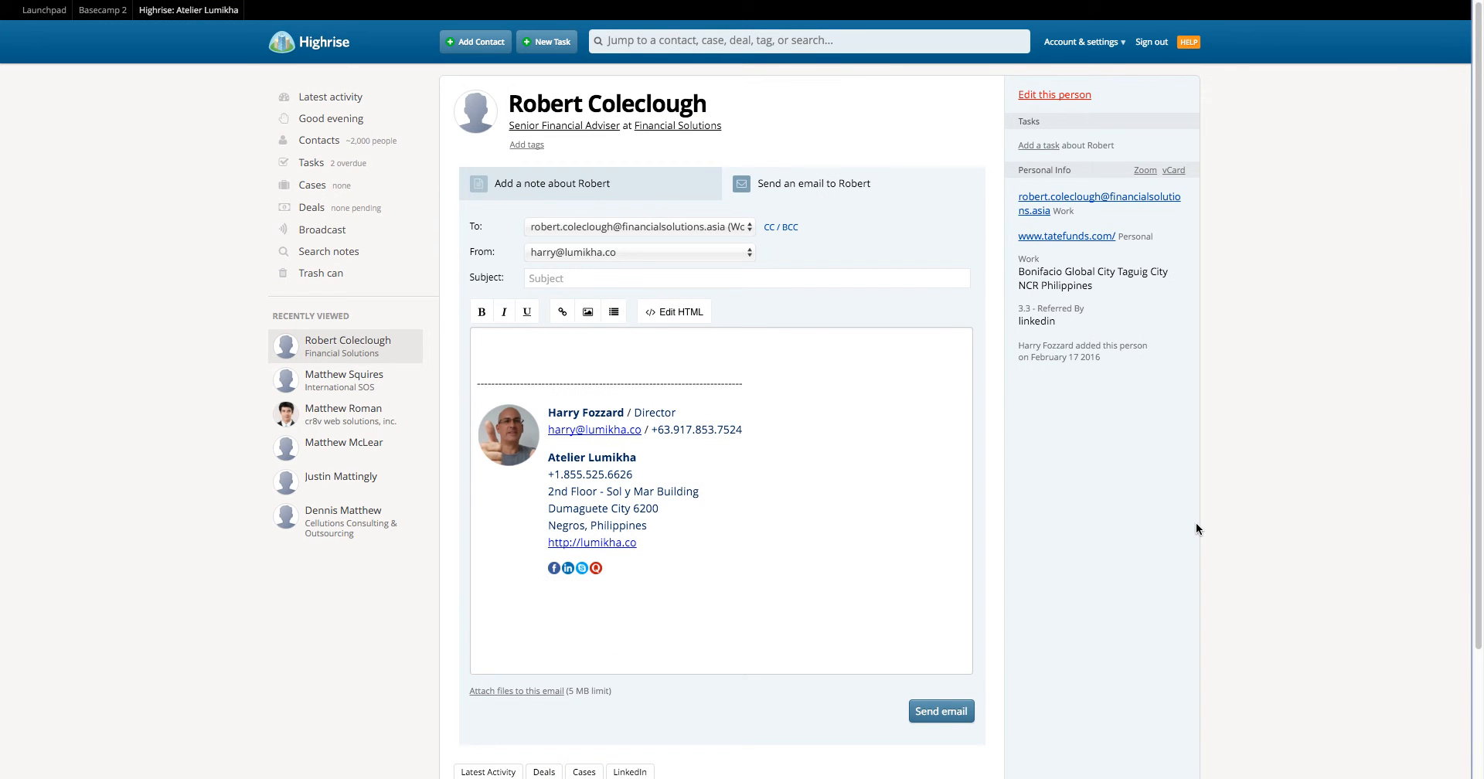
Open the contact's details for editing and review the title, company and email fields.
{"action": "left_click", "coordinate": [1065, 95]}
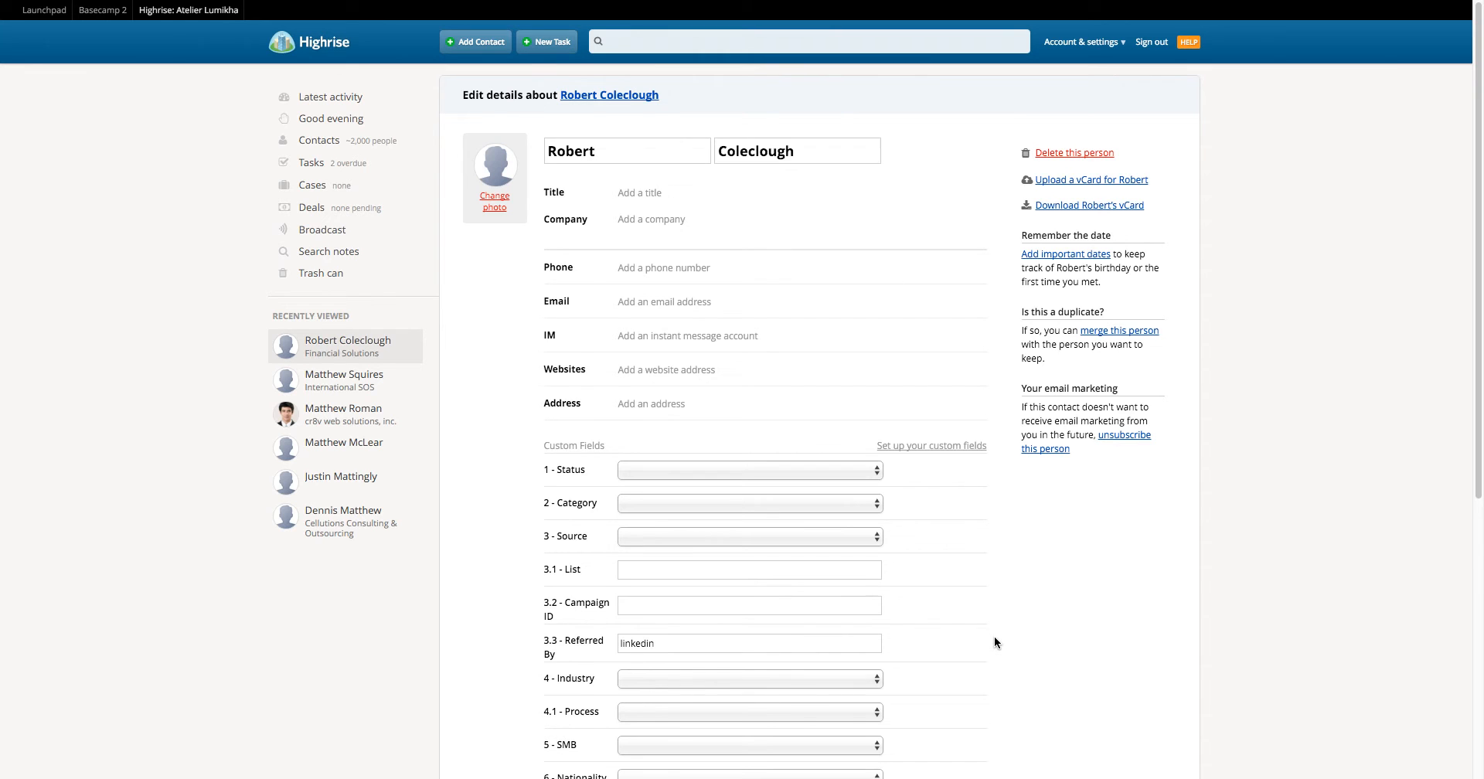
{"action": "scroll", "coordinate": [995, 638], "scroll_direction": "down", "scroll_amount": 5}
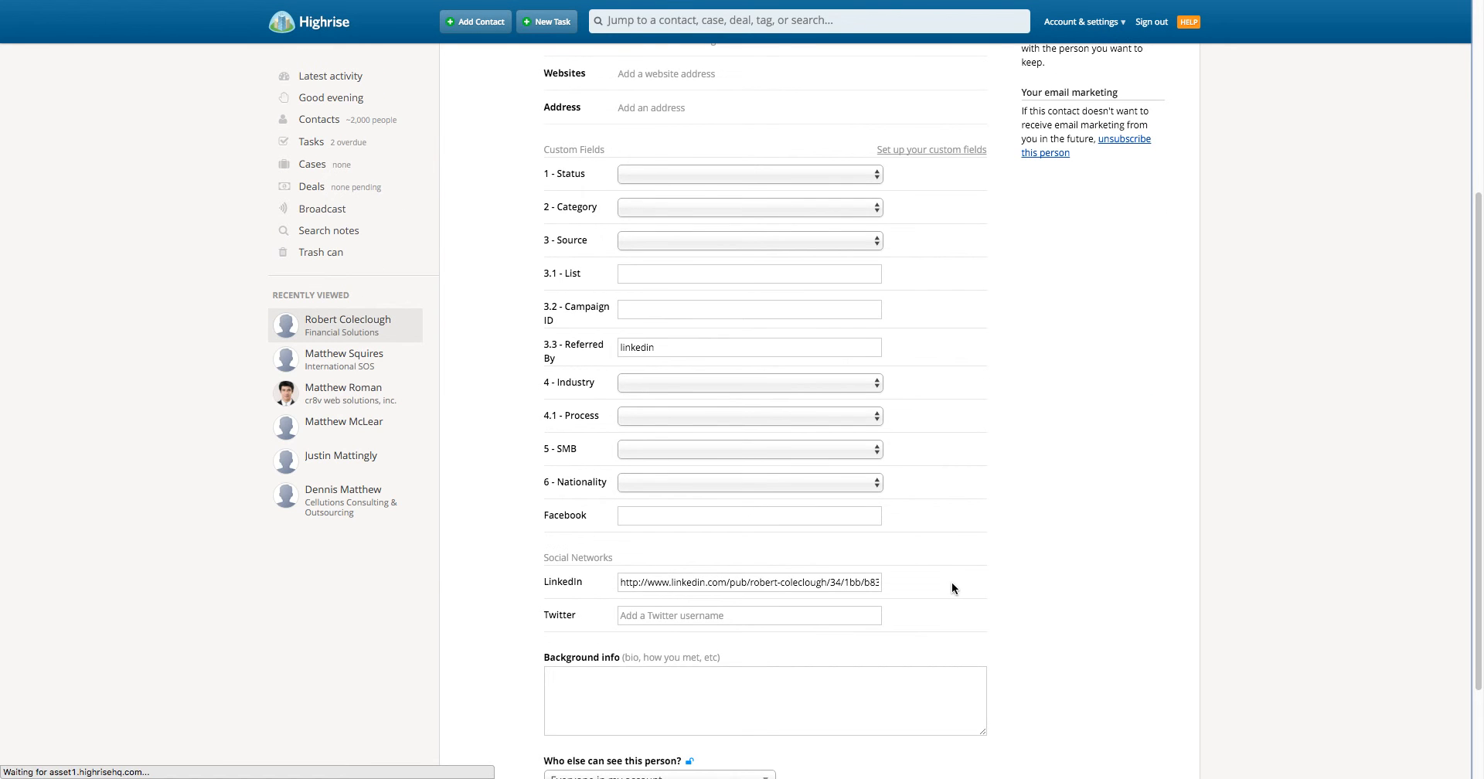
{"action": "scroll", "coordinate": [952, 587], "scroll_direction": "up", "scroll_amount": 5}
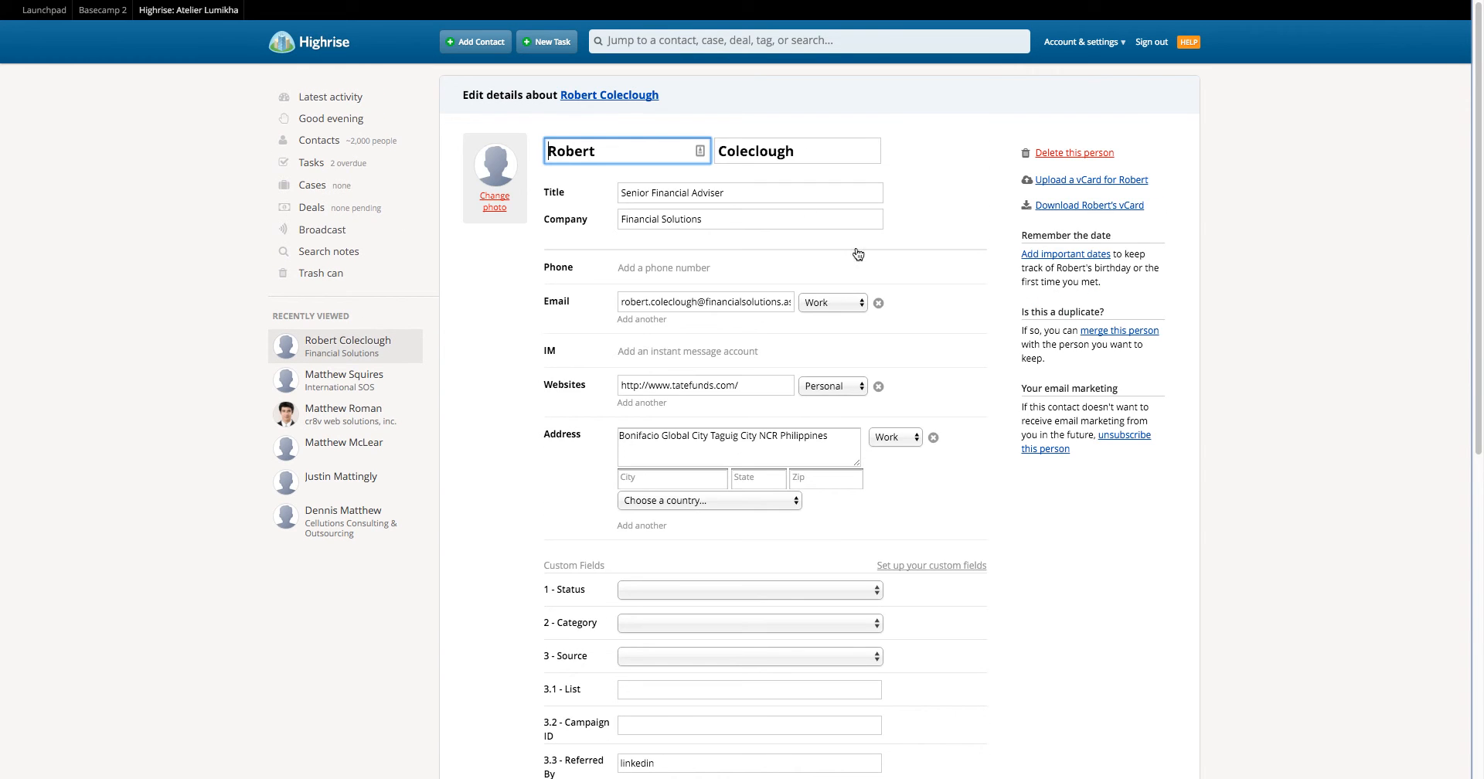
{"action": "left_click_drag", "start_coordinate": [736, 196], "coordinate": [591, 192]}
{"action": "left_click_drag", "start_coordinate": [741, 219], "coordinate": [603, 202]}
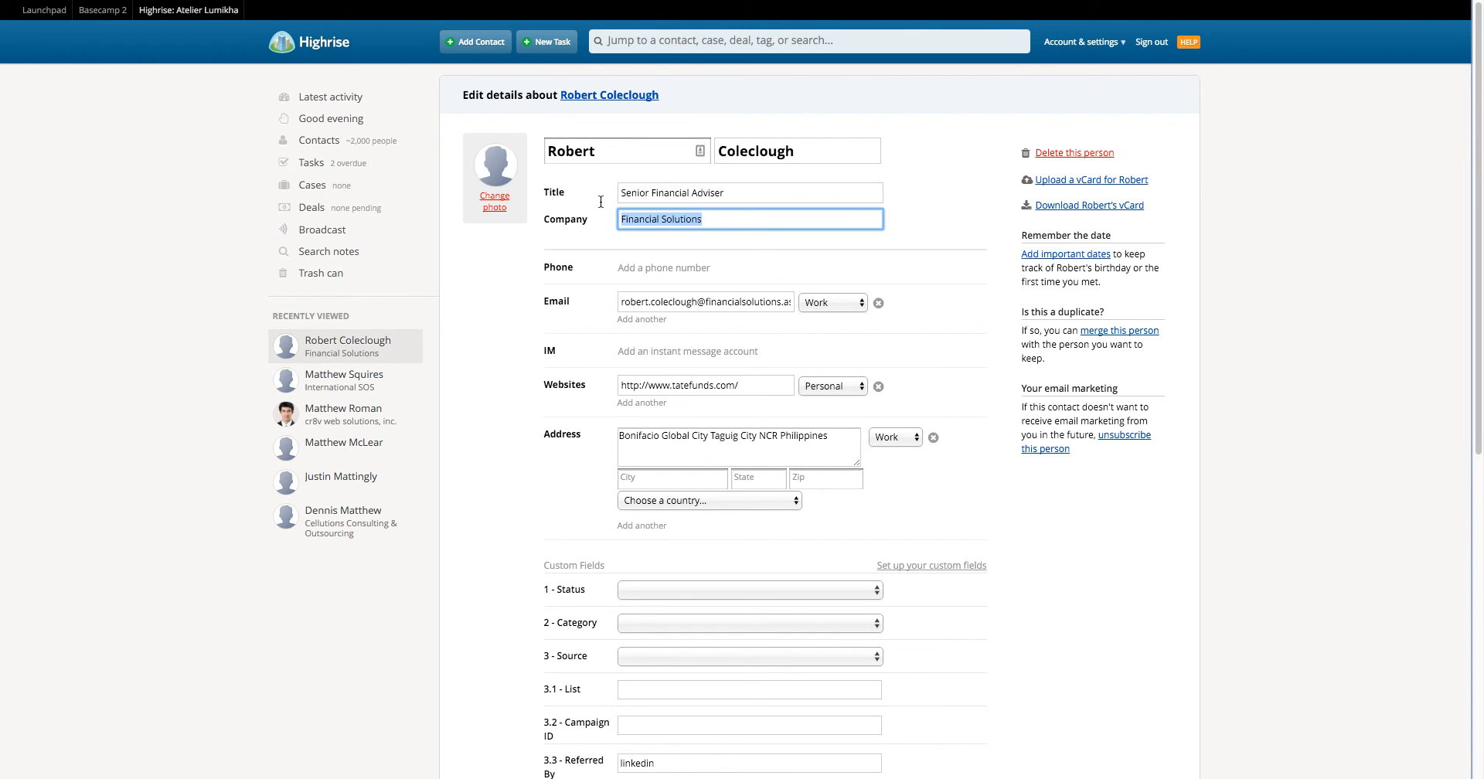
{"action": "left_click_drag", "start_coordinate": [769, 302], "coordinate": [621, 302]}
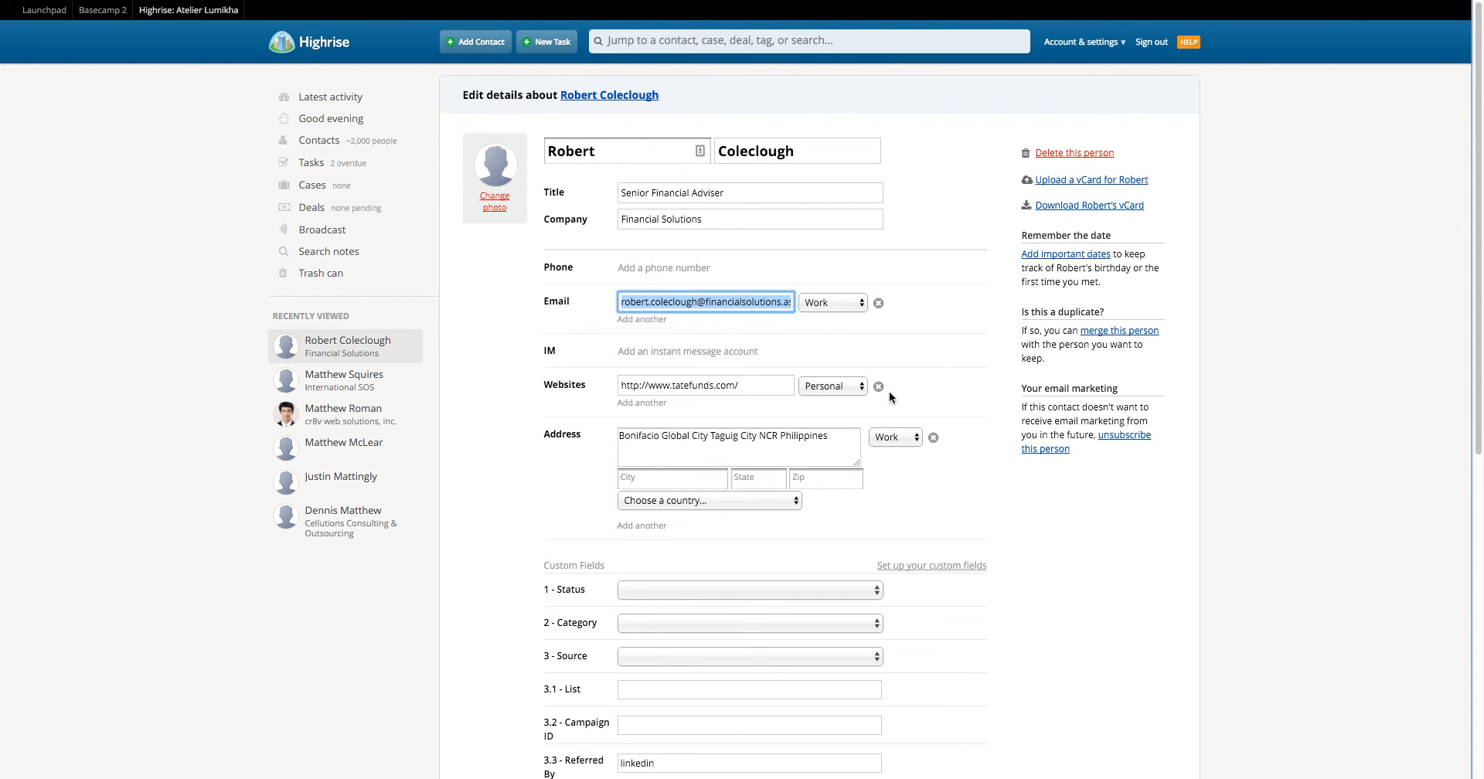
Remove the country name from the contact's street address and set the address country to Philippines.
{"action": "left_click", "coordinate": [808, 438]}
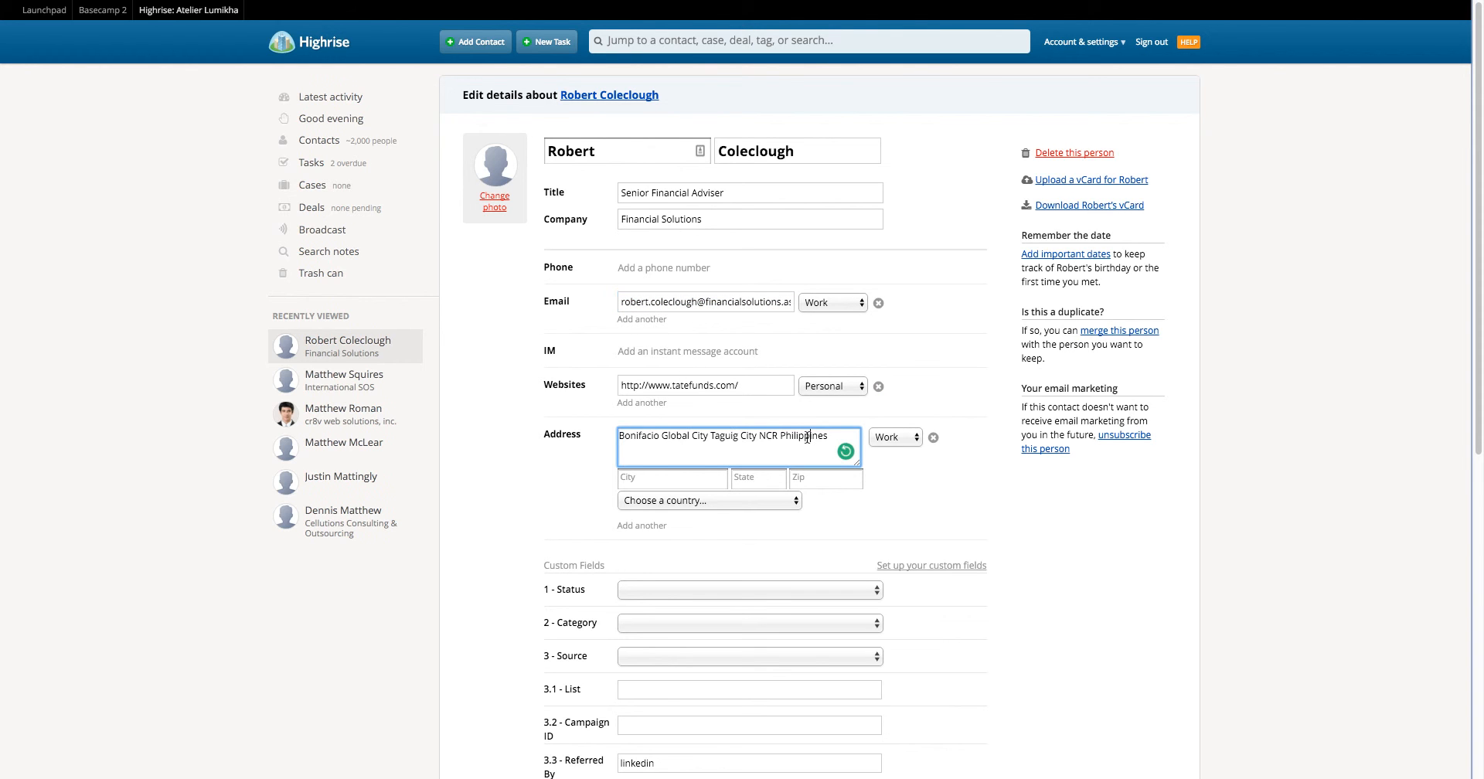
{"action": "triple_click", "coordinate": [808, 438]}
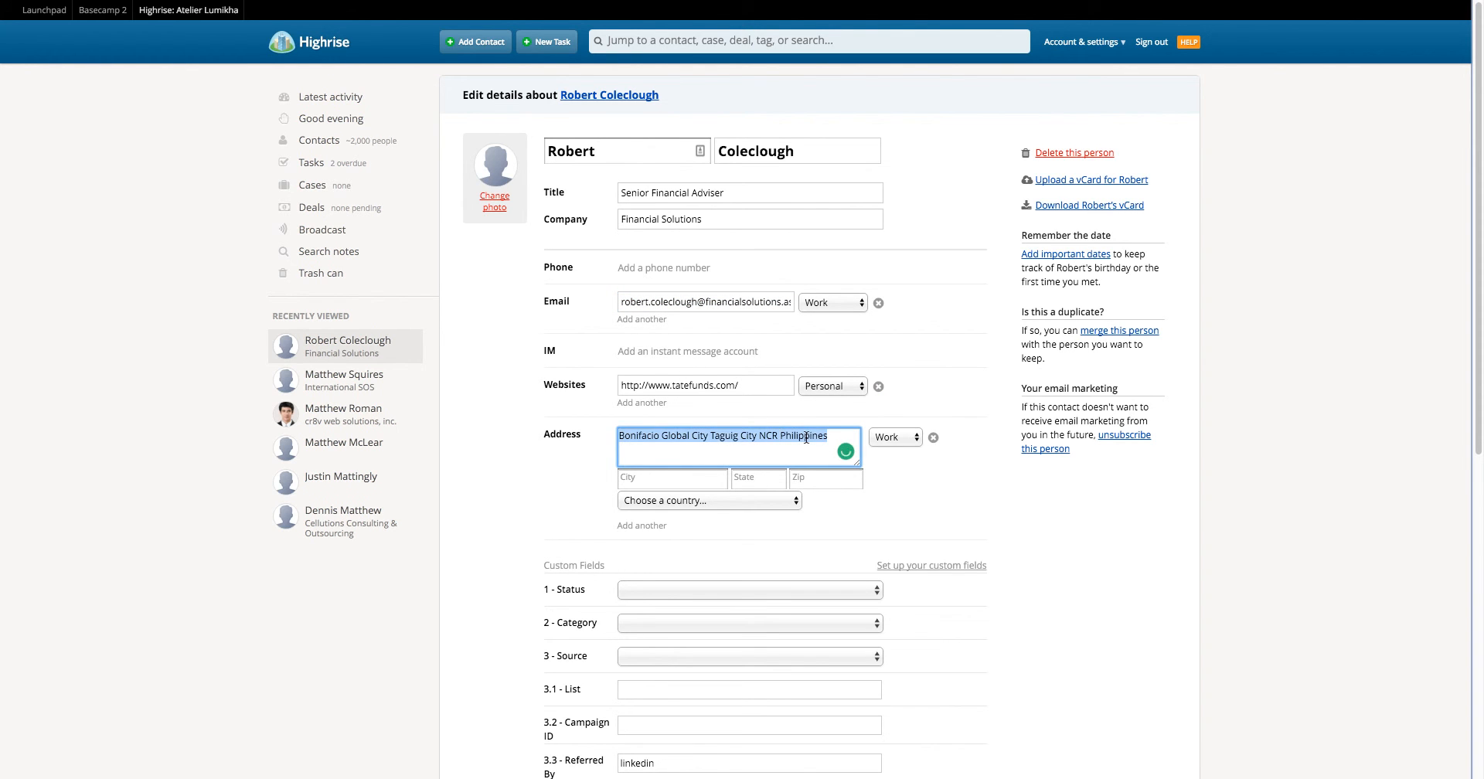
{"action": "double_click", "coordinate": [807, 437]}
{"action": "key", "text": "BackSpace"}
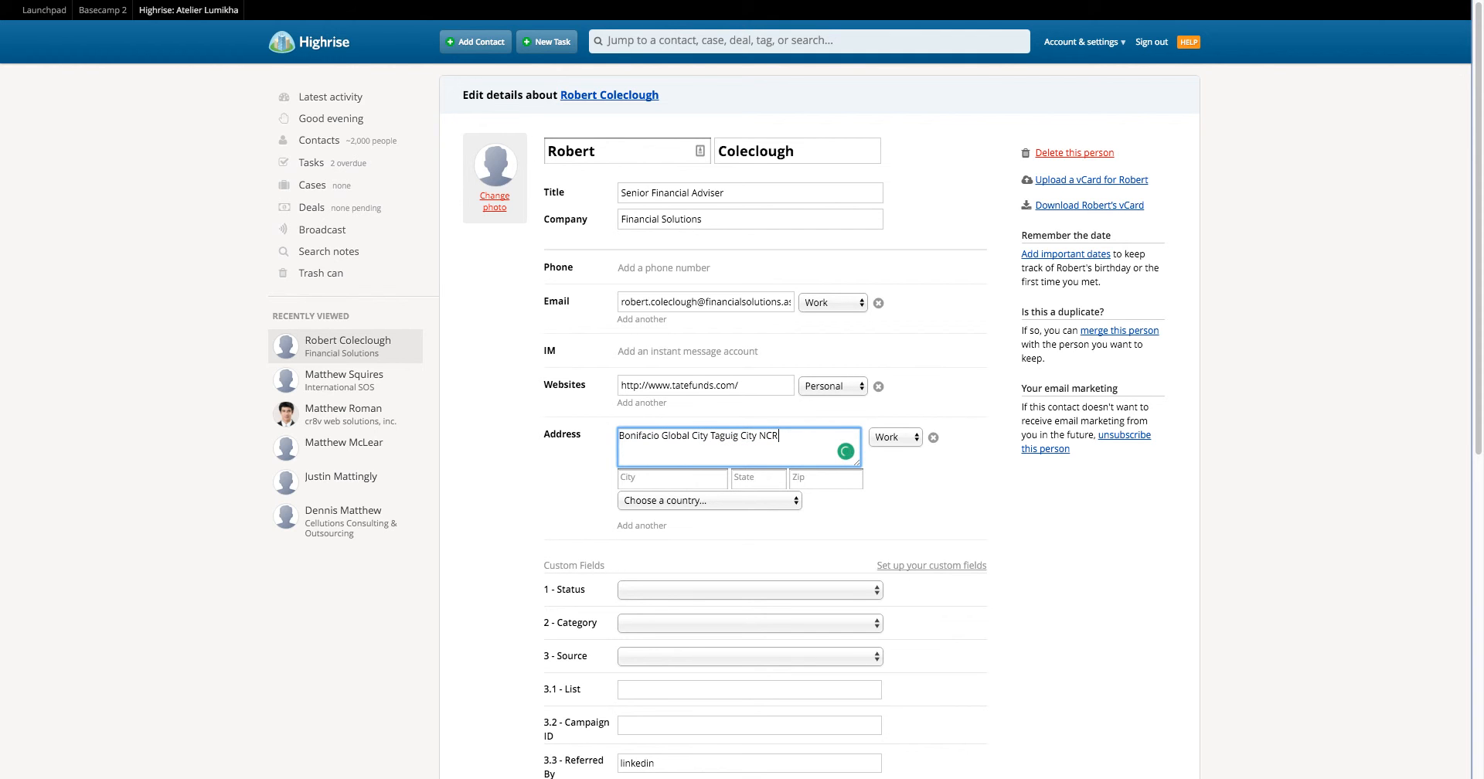
{"action": "left_click", "coordinate": [736, 501]}
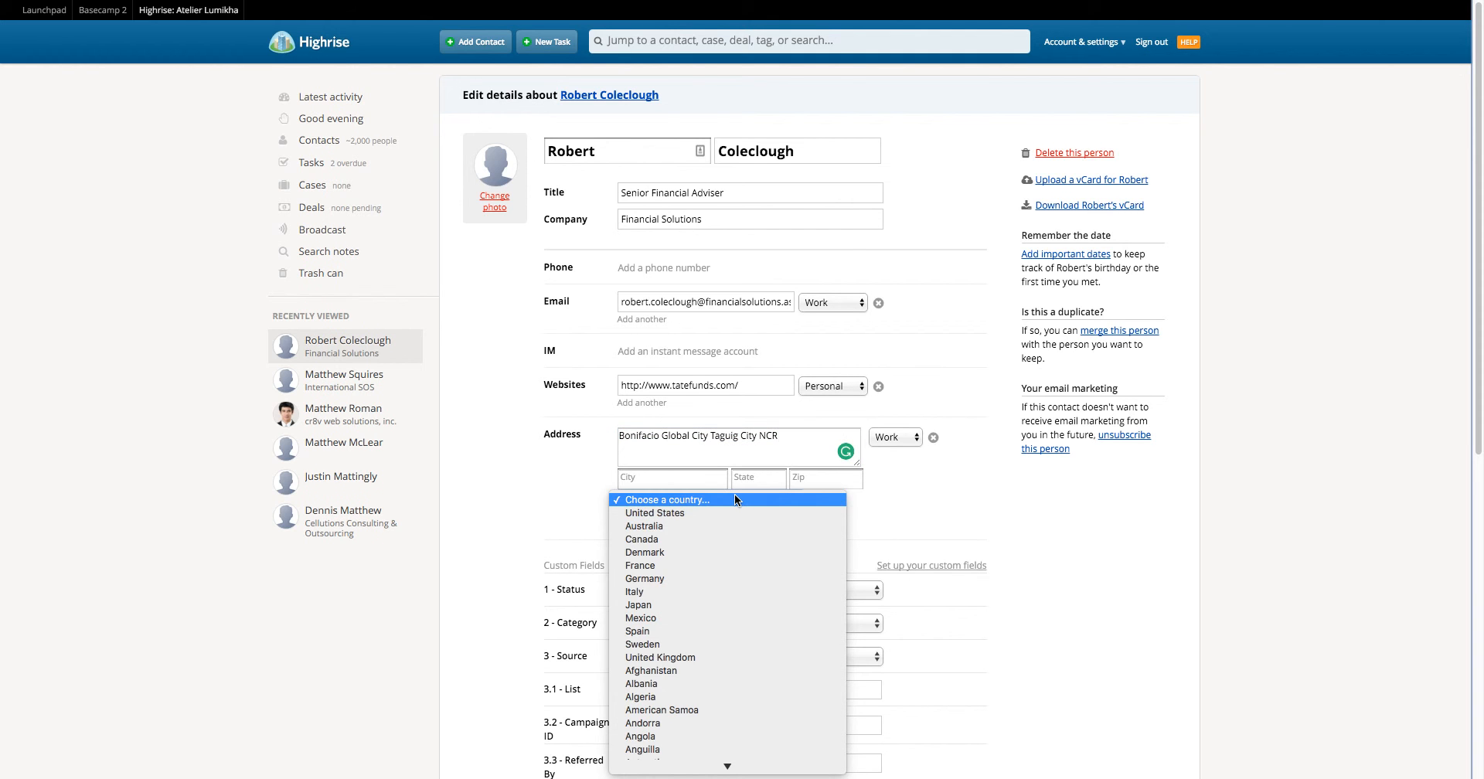
{"action": "type", "text": "phil"}
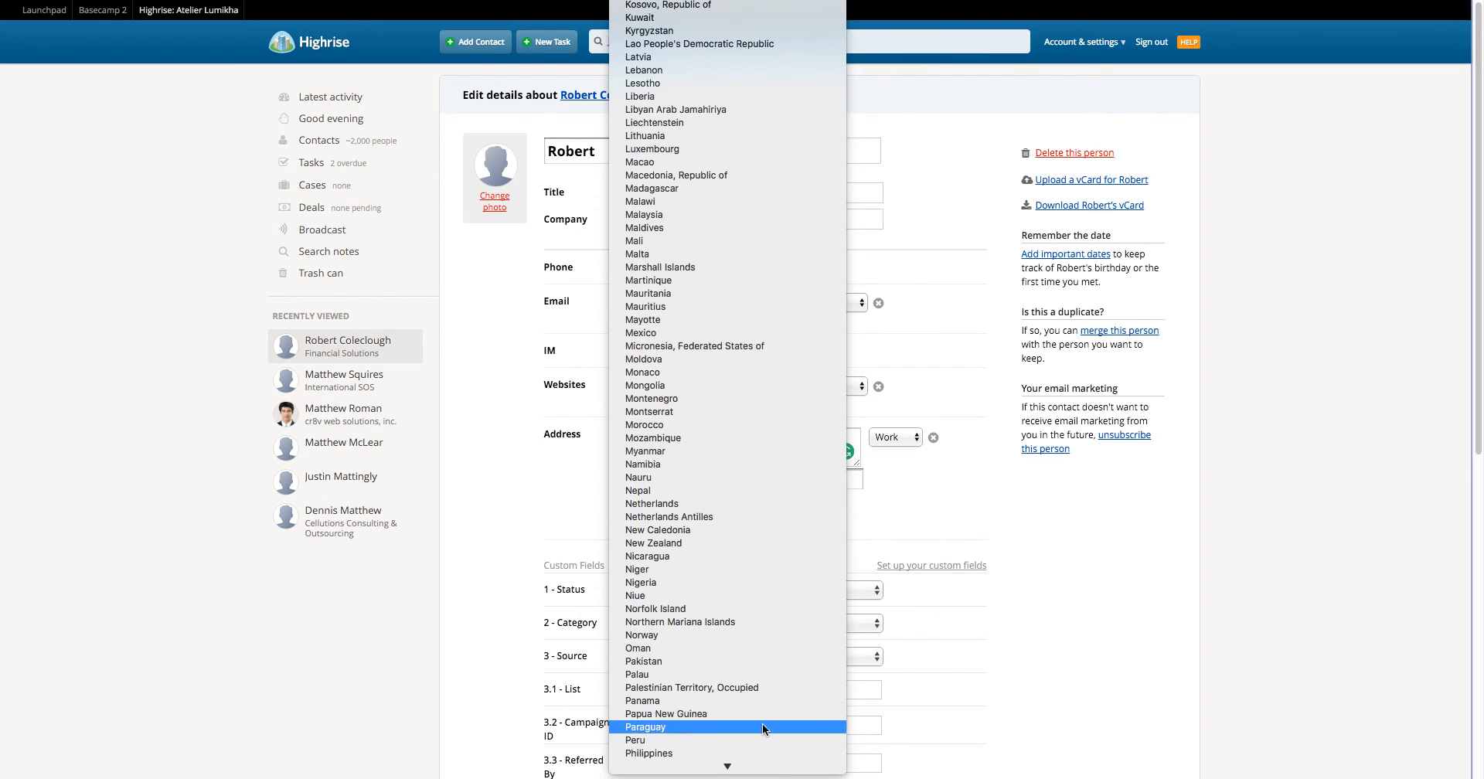
{"action": "left_click", "coordinate": [763, 755]}
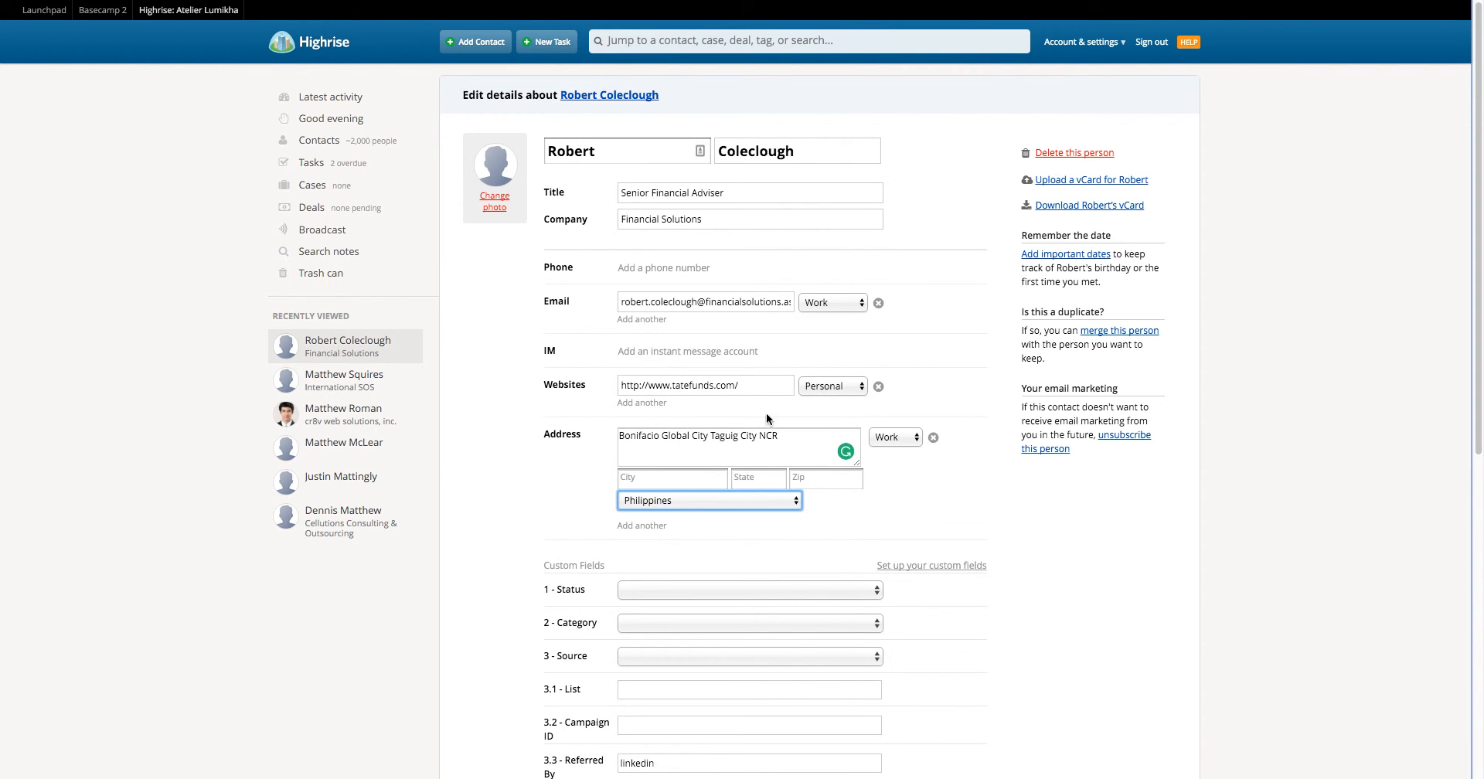
Remove NCR from the contact's street address and enter it as the state.
{"action": "double_click", "coordinate": [767, 436]}
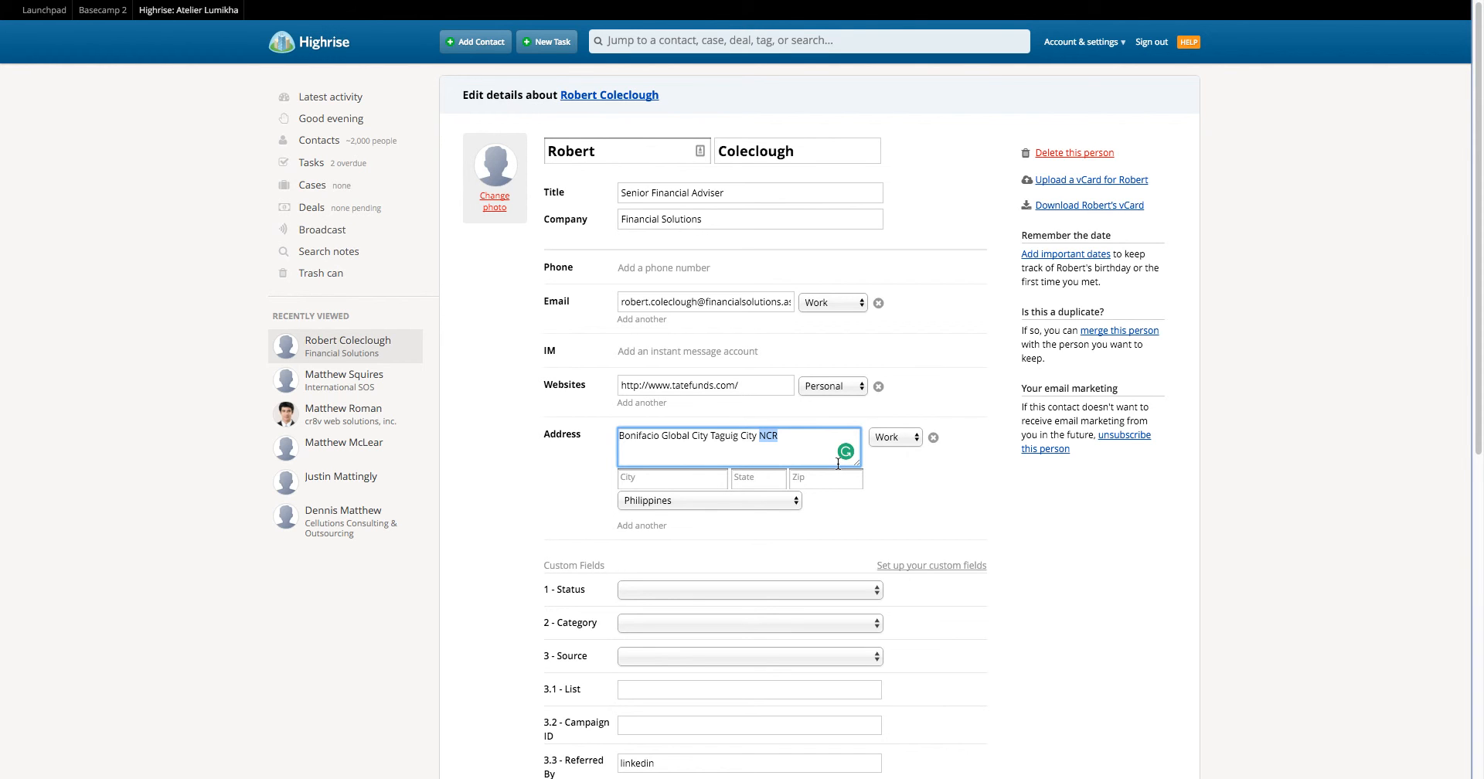
{"action": "key", "text": "BackSpace"}
{"action": "left_click", "coordinate": [748, 479]}
{"action": "type", "text": "NCR"}
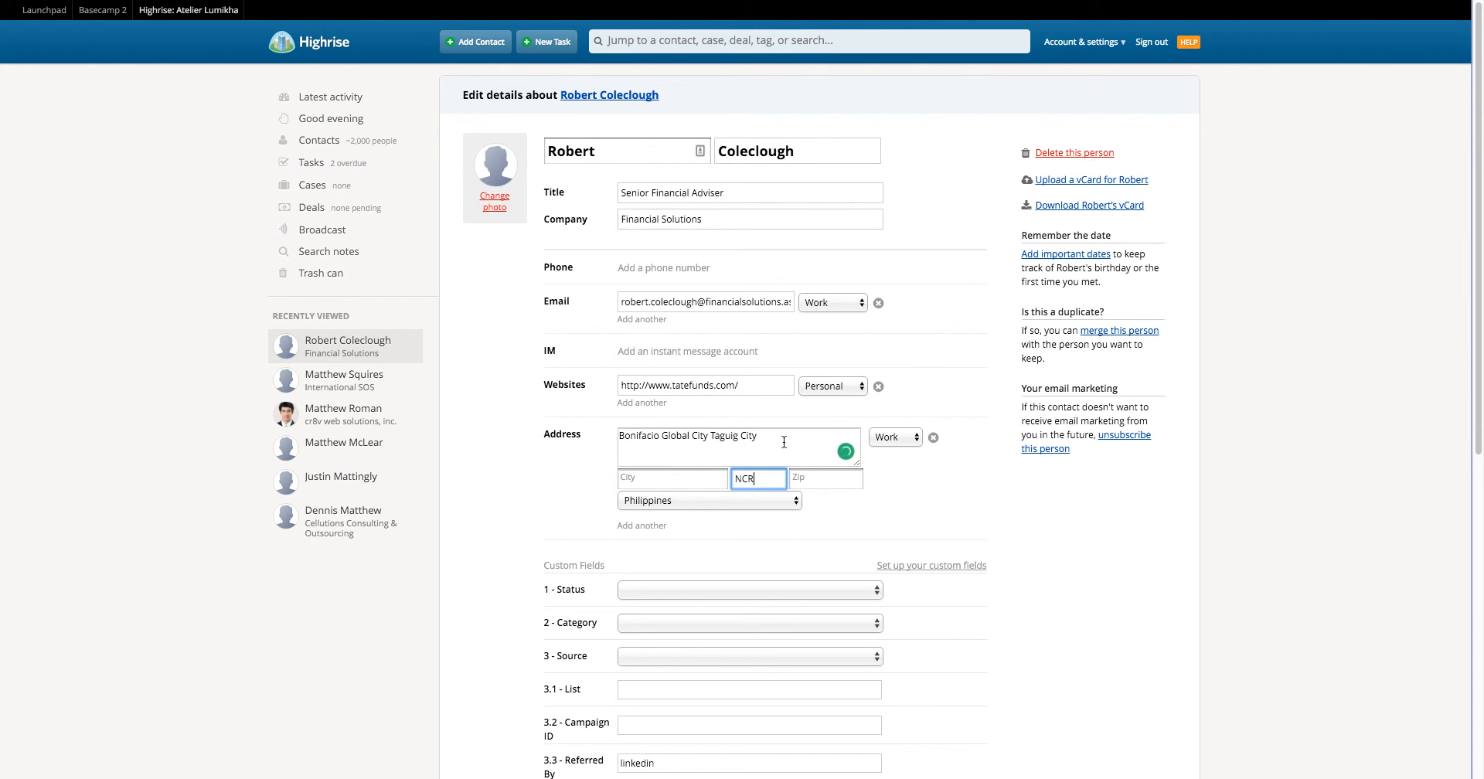
{"action": "left_click_drag", "start_coordinate": [763, 434], "coordinate": [712, 433]}
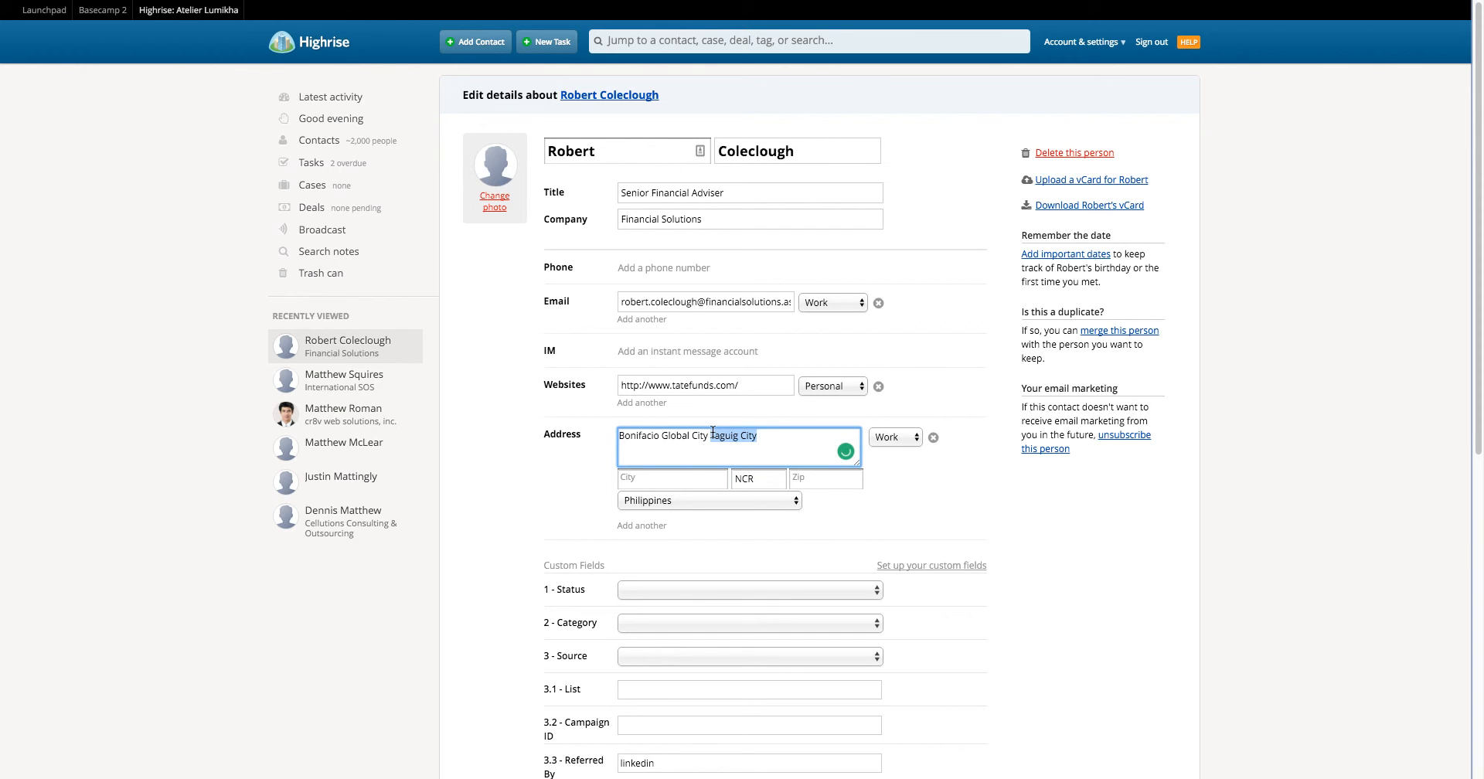
{"action": "key", "text": "super+x"}
{"action": "left_click", "coordinate": [659, 477]}
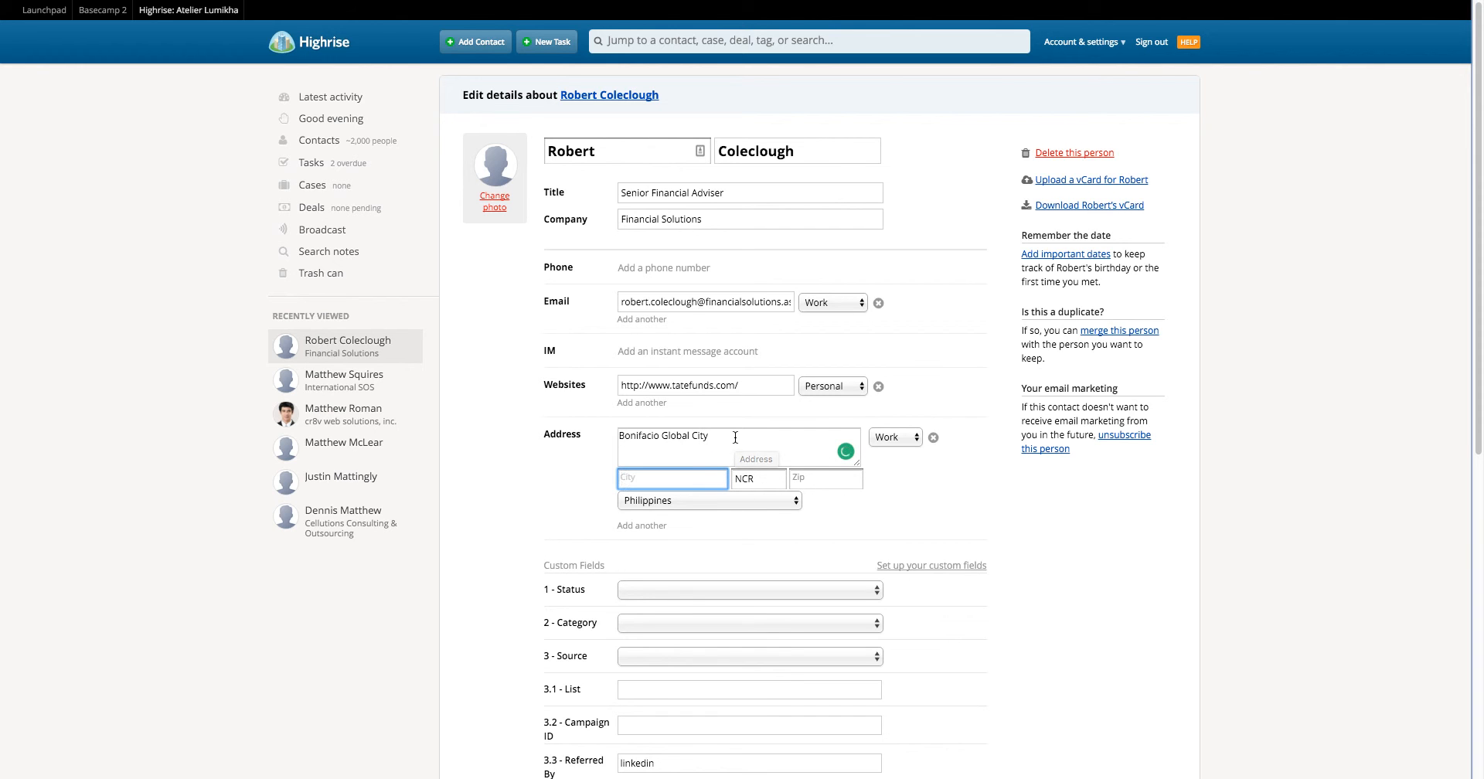
{"action": "left_click", "coordinate": [784, 433]}
{"action": "key", "text": "super+z"}
Move Bonifacio Global City from the contact's street address to the city and clear the remaining street address text.
{"action": "triple_click", "coordinate": [781, 433]}
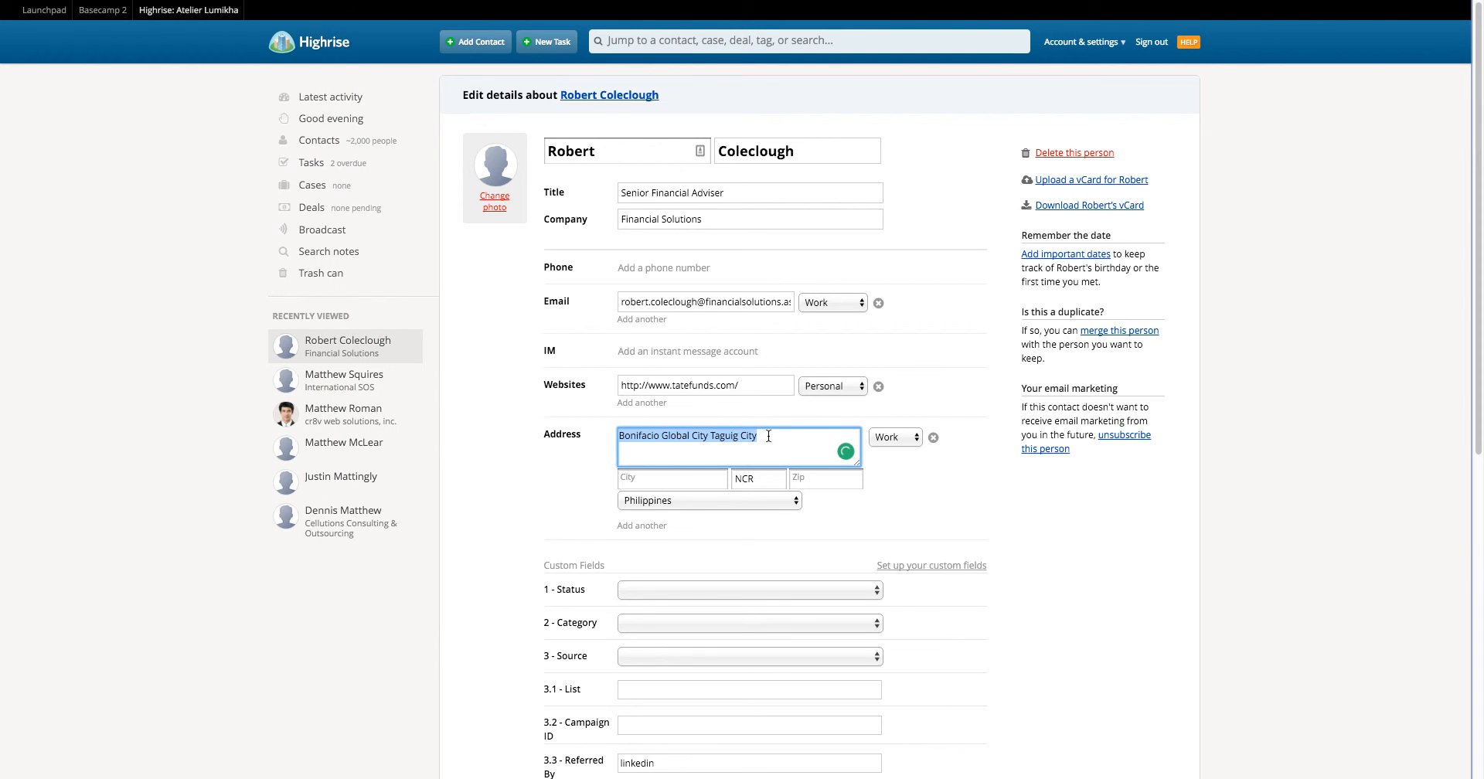
{"action": "left_click", "coordinate": [759, 433]}
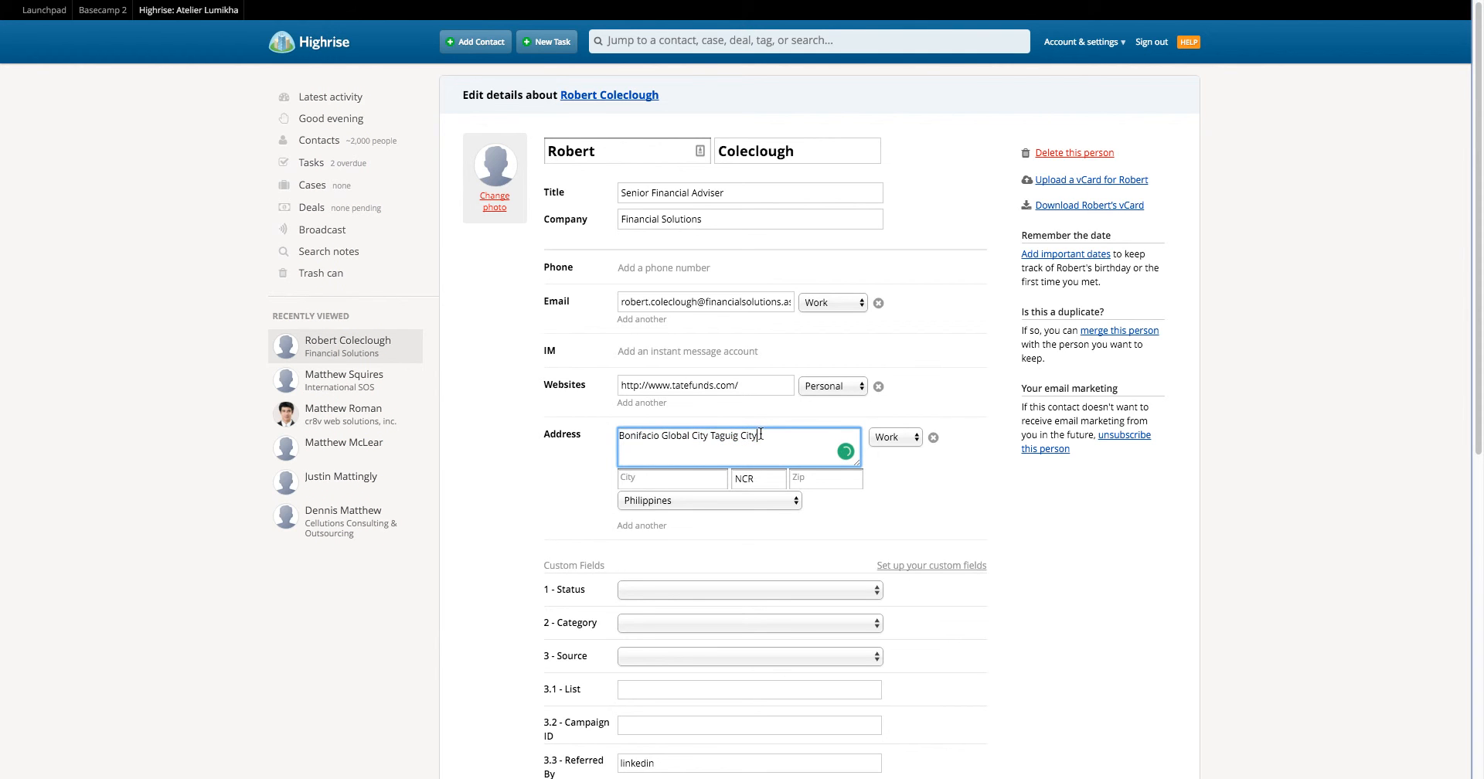
{"action": "double_click", "coordinate": [699, 435]}
{"action": "left_click_drag", "start_coordinate": [676, 438], "coordinate": [602, 437]}
{"action": "key", "text": "BackSpace"}
{"action": "left_click", "coordinate": [648, 477]}
{"action": "key", "text": "ctrl+v"}
{"action": "triple_click", "coordinate": [709, 438]}
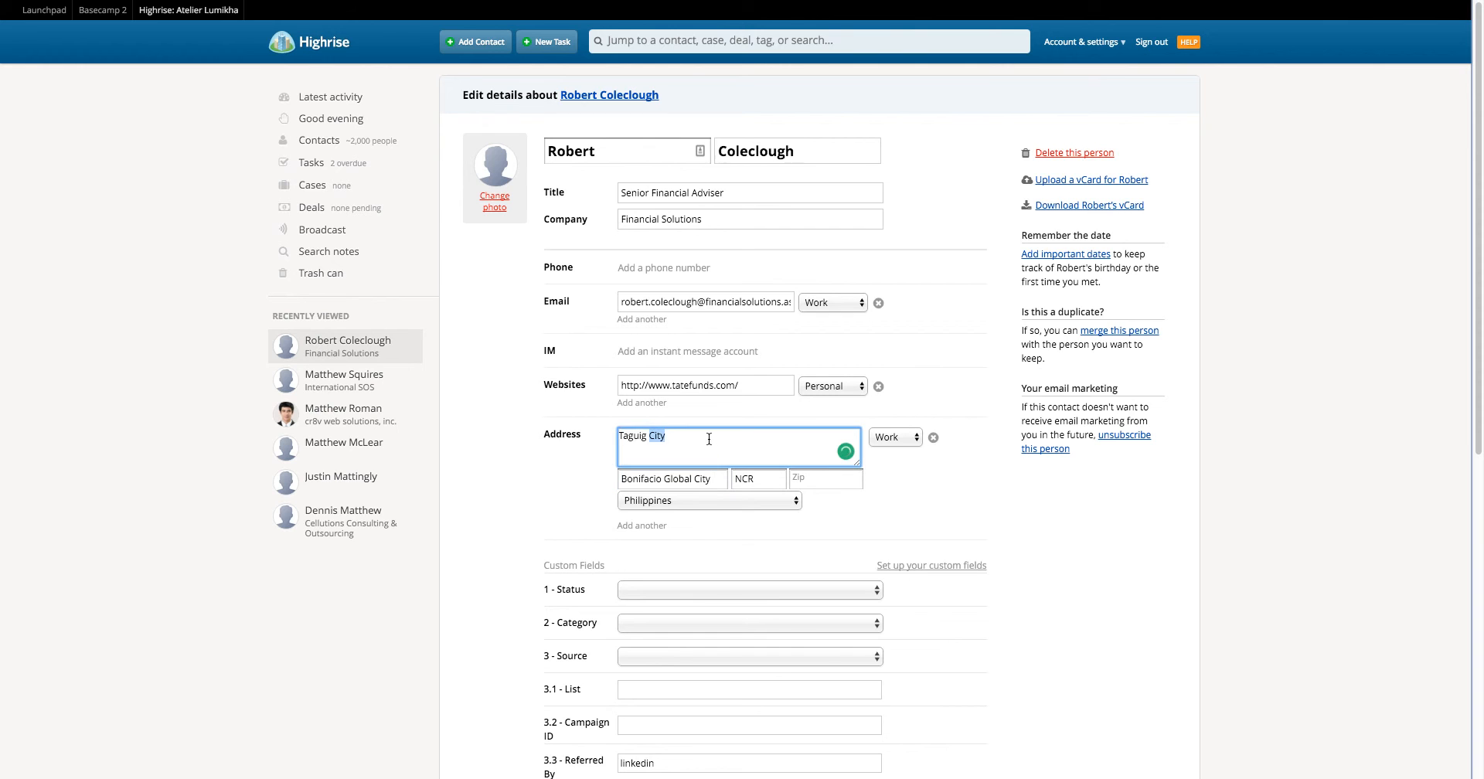
{"action": "key", "text": "BackSpace"}
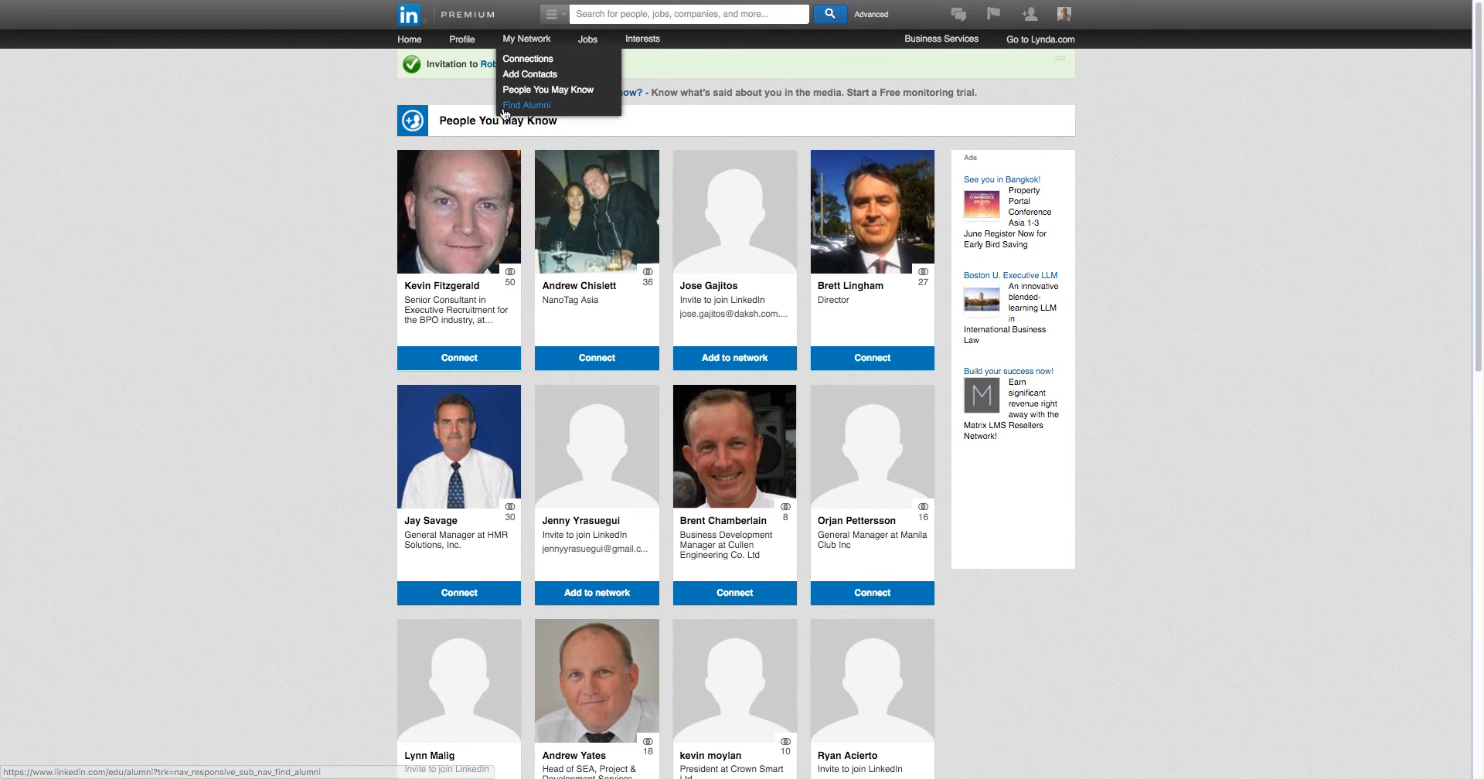
Switch to LinkedIn and review the experience and skills on the contact's profile.
{"action": "left_click", "coordinate": [507, 66]}
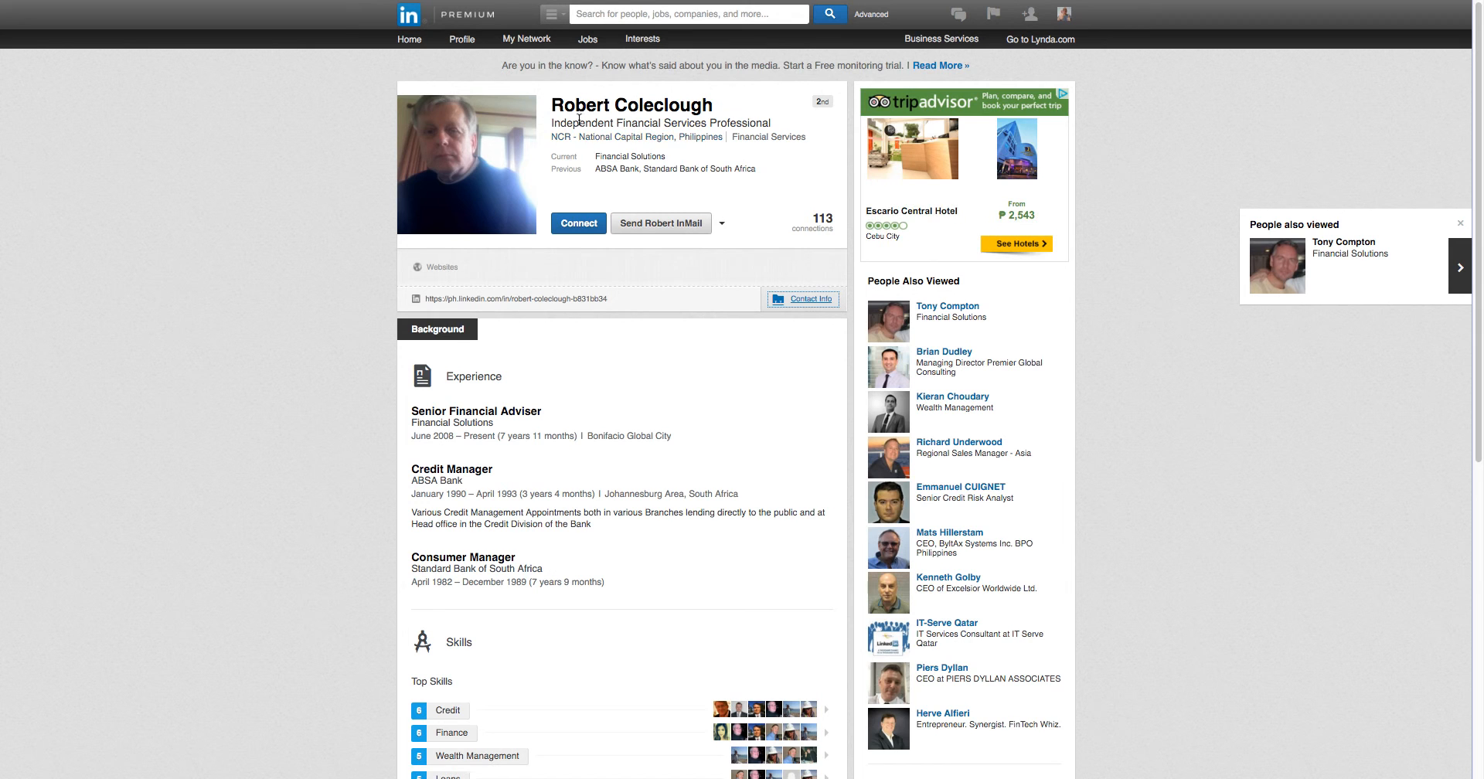
{"action": "scroll", "coordinate": [715, 473], "scroll_direction": "down", "scroll_amount": 3}
{"action": "scroll", "coordinate": [716, 473], "scroll_direction": "down", "scroll_amount": 8}
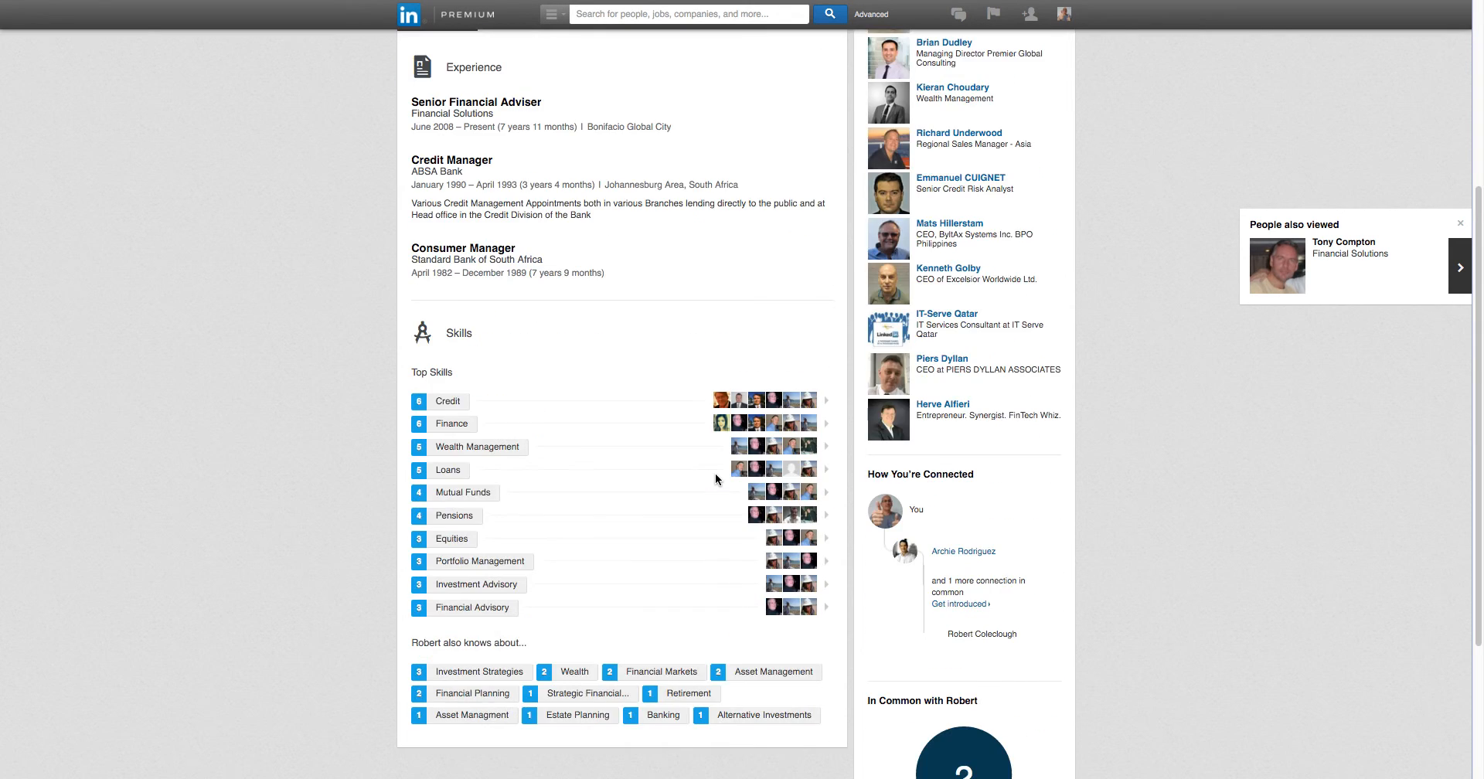
{"action": "scroll", "coordinate": [715, 473], "scroll_direction": "up", "scroll_amount": 10}
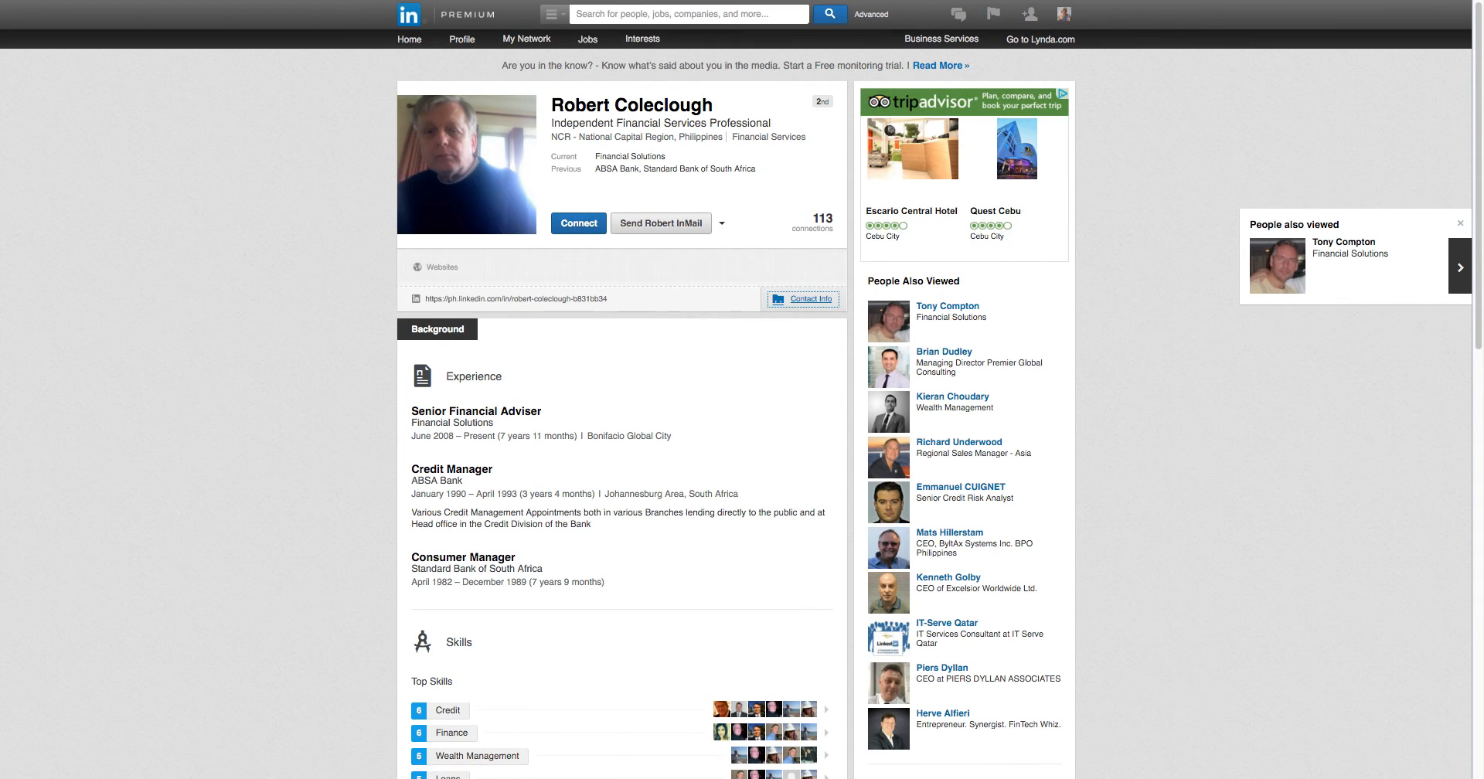
Return to the contact's edit form in Highrise and set the Status custom field to Contact.
{"action": "key", "text": "ctrl+Tab"}
{"action": "left_click", "coordinate": [1015, 517]}
{"action": "scroll", "coordinate": [1016, 517], "scroll_direction": "down", "scroll_amount": 3}
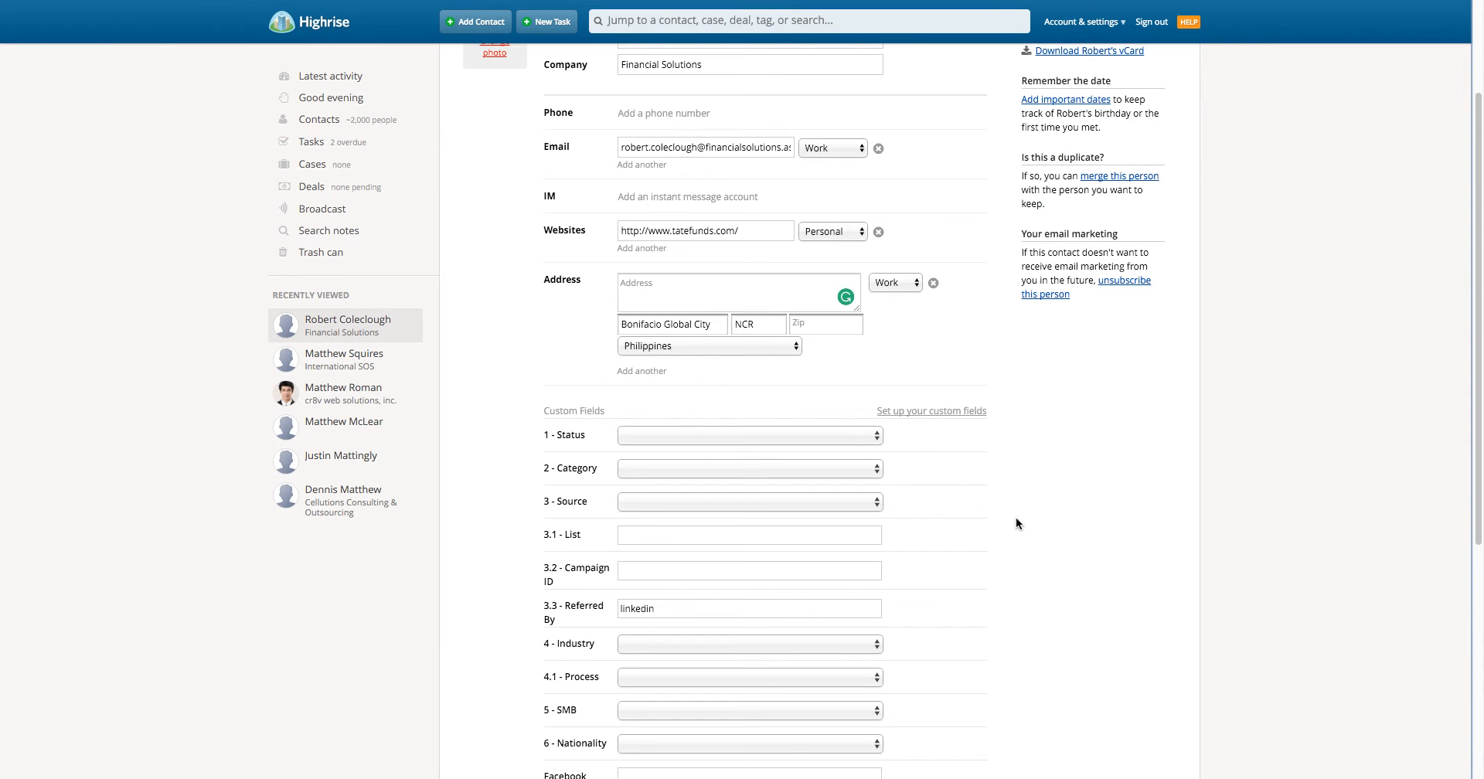
{"action": "left_click", "coordinate": [840, 438]}
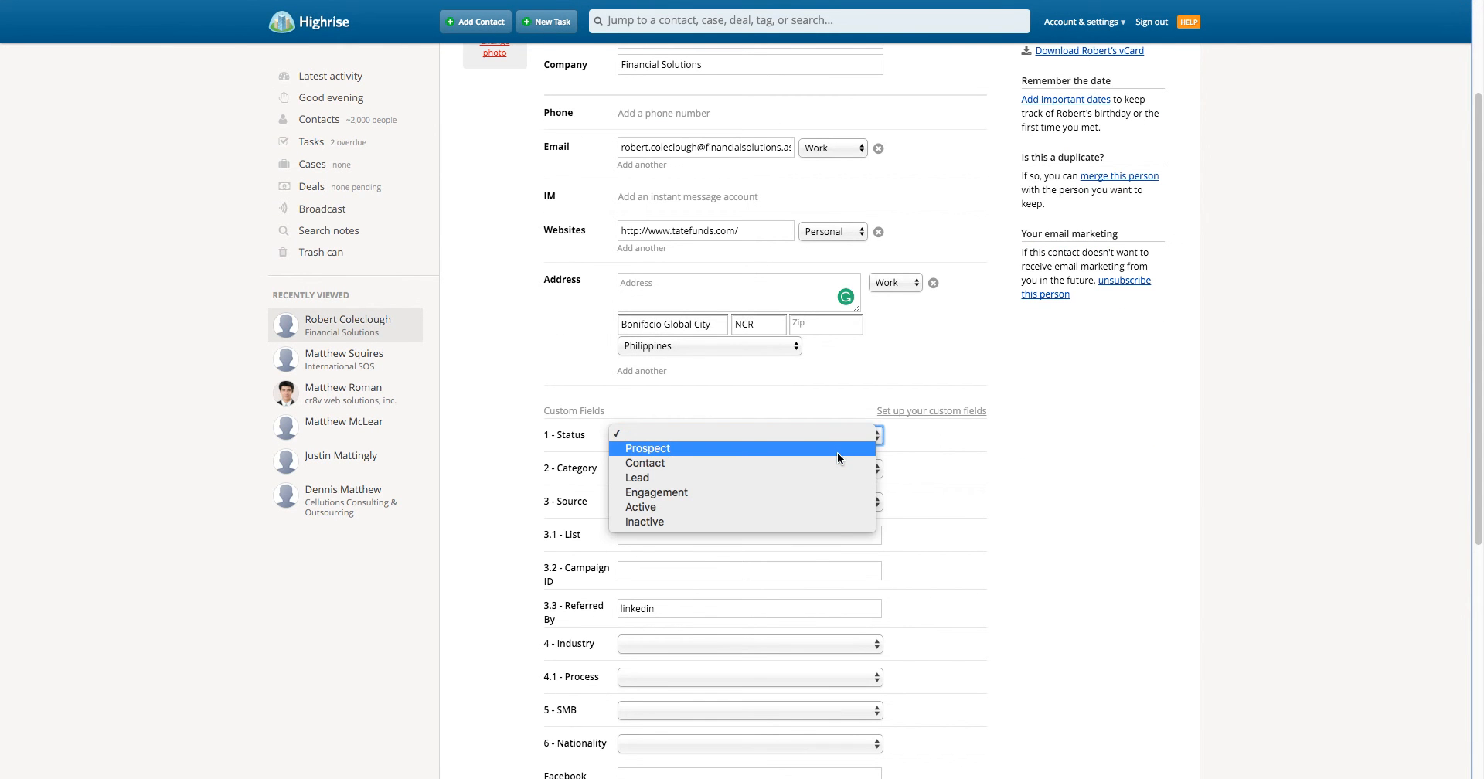
{"action": "left_click", "coordinate": [840, 463]}
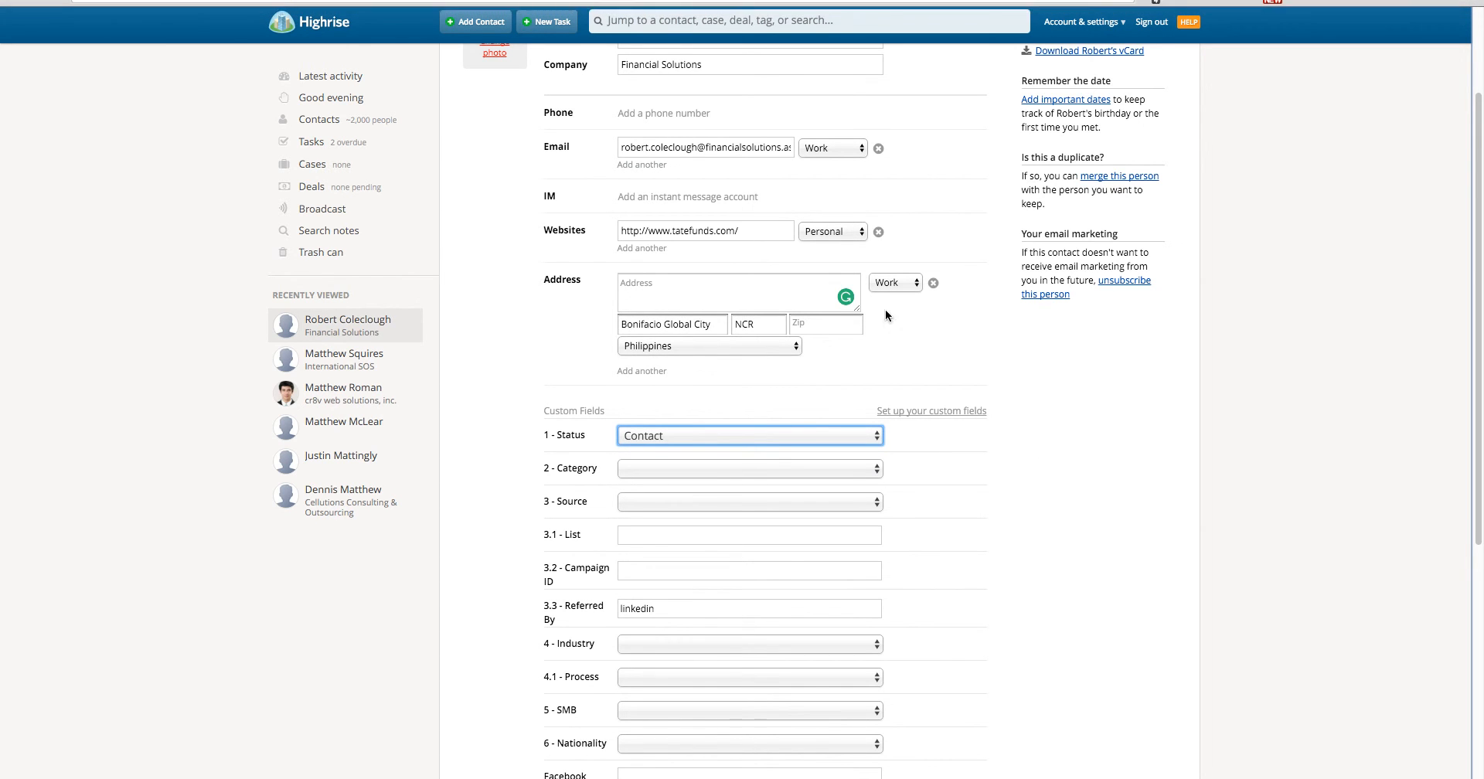
Set the contact's Category to Other and the Source to LinkedIn.
{"action": "left_click", "coordinate": [748, 471]}
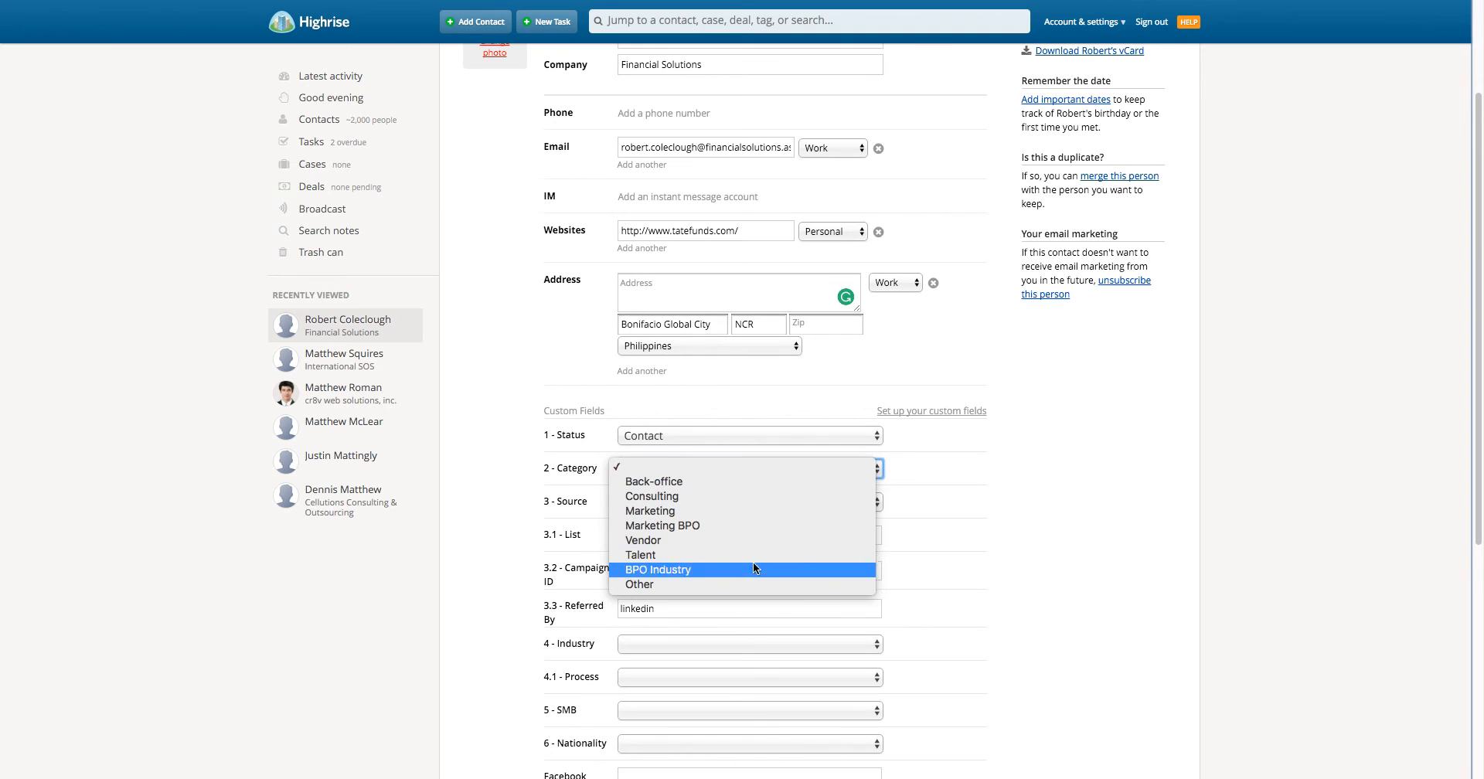
{"action": "left_click", "coordinate": [755, 583]}
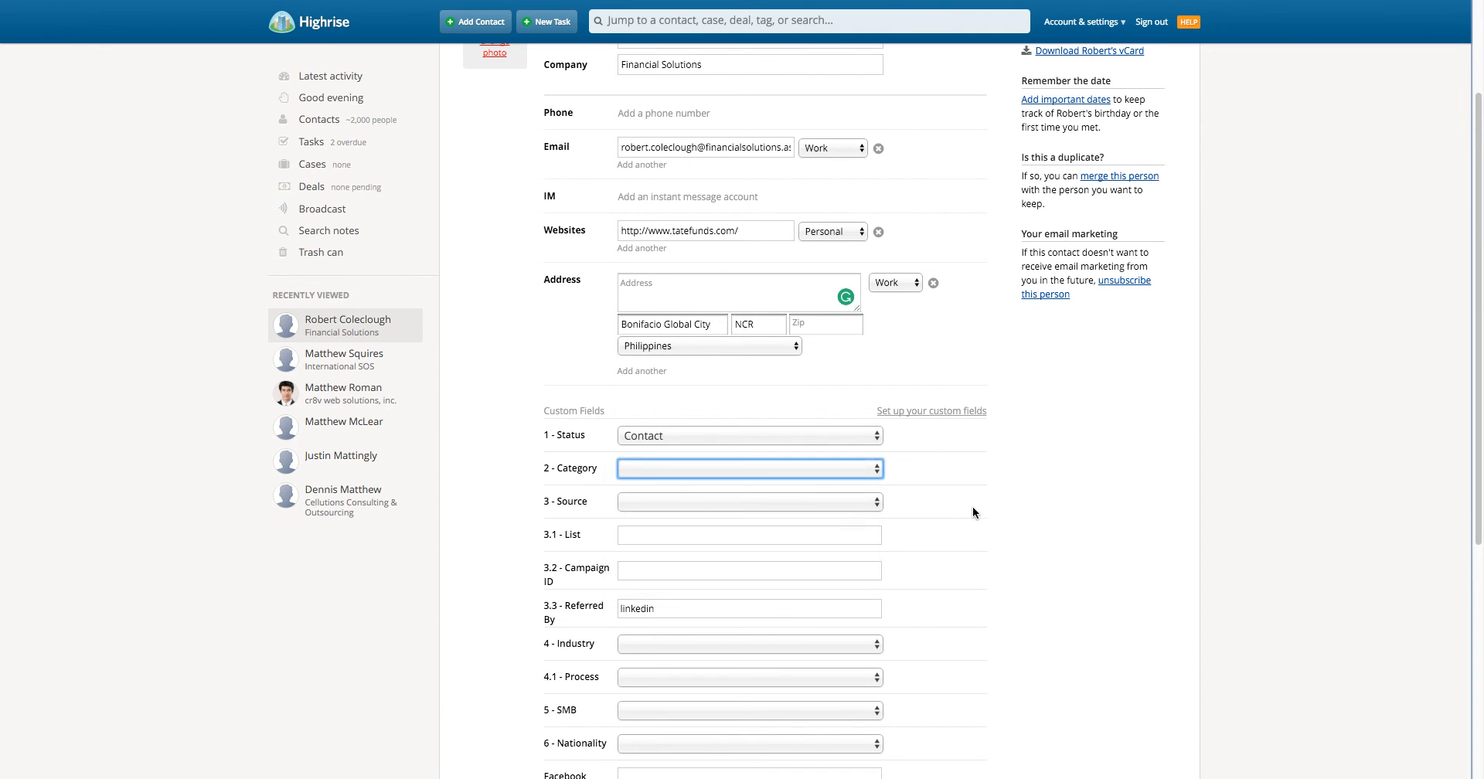
{"action": "left_click", "coordinate": [810, 499]}
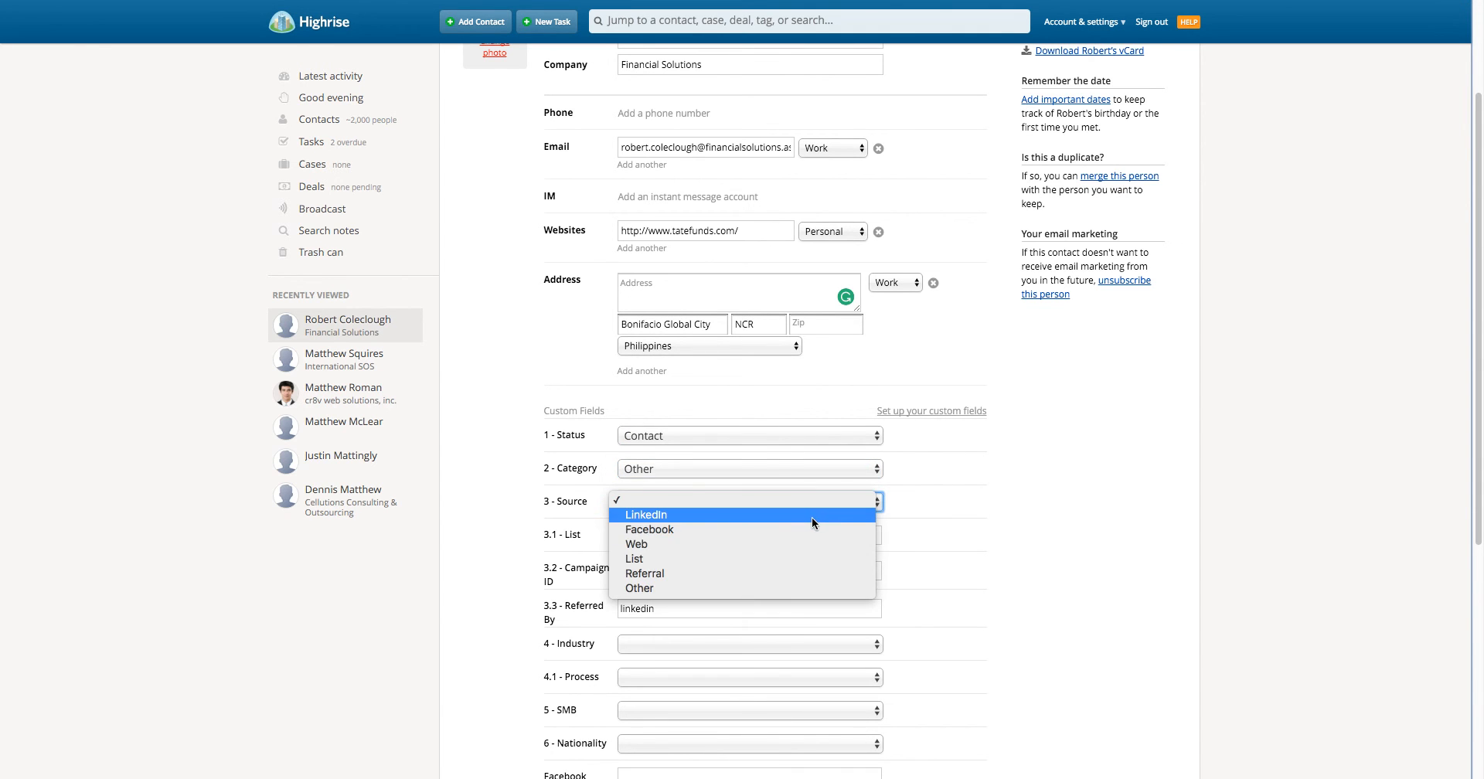
{"action": "left_click", "coordinate": [812, 514]}
Review the List and Campaign ID custom fields and clear the Referred By value.
{"action": "scroll", "coordinate": [796, 490], "scroll_direction": "down", "scroll_amount": 3}
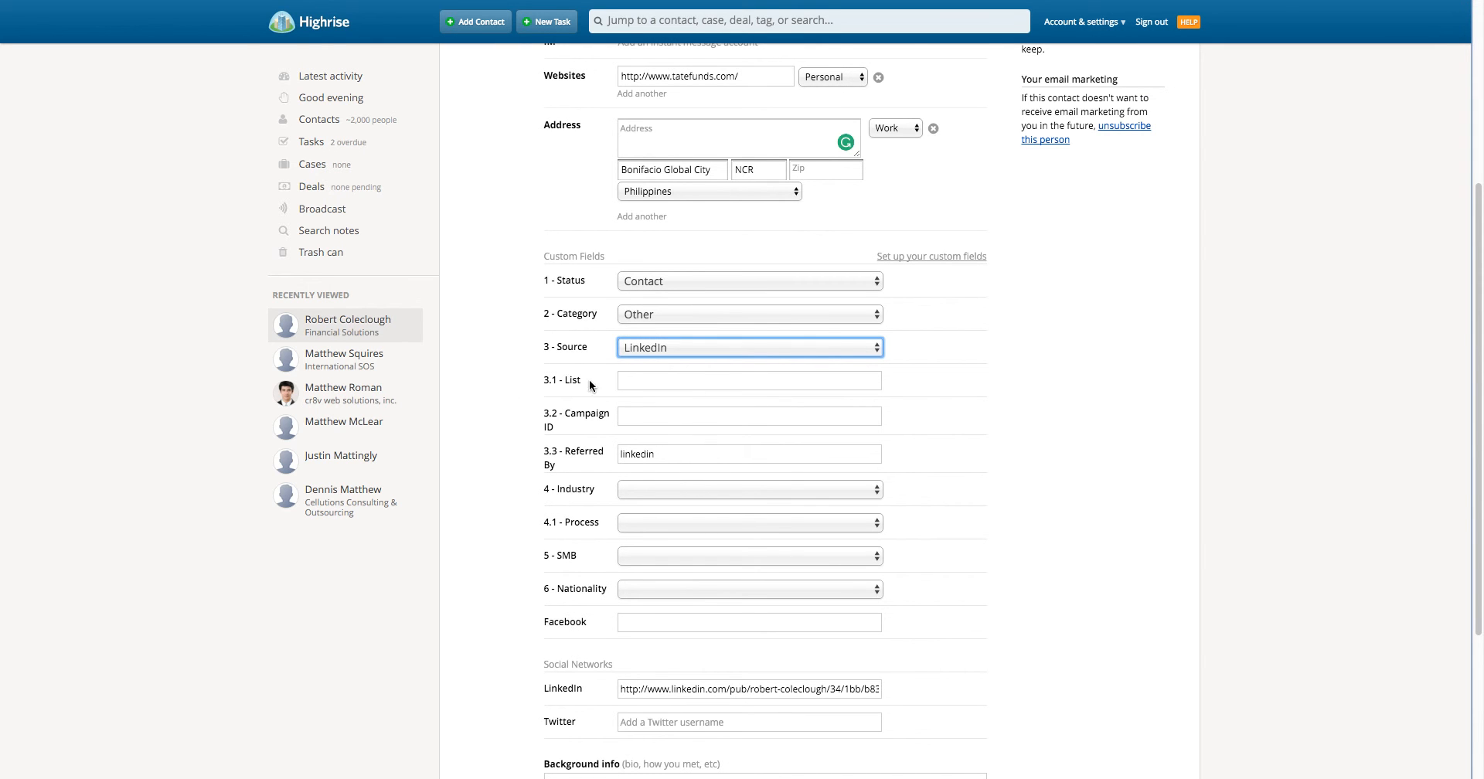
{"action": "left_click_drag", "start_coordinate": [594, 380], "coordinate": [544, 381]}
{"action": "double_click", "coordinate": [546, 382]}
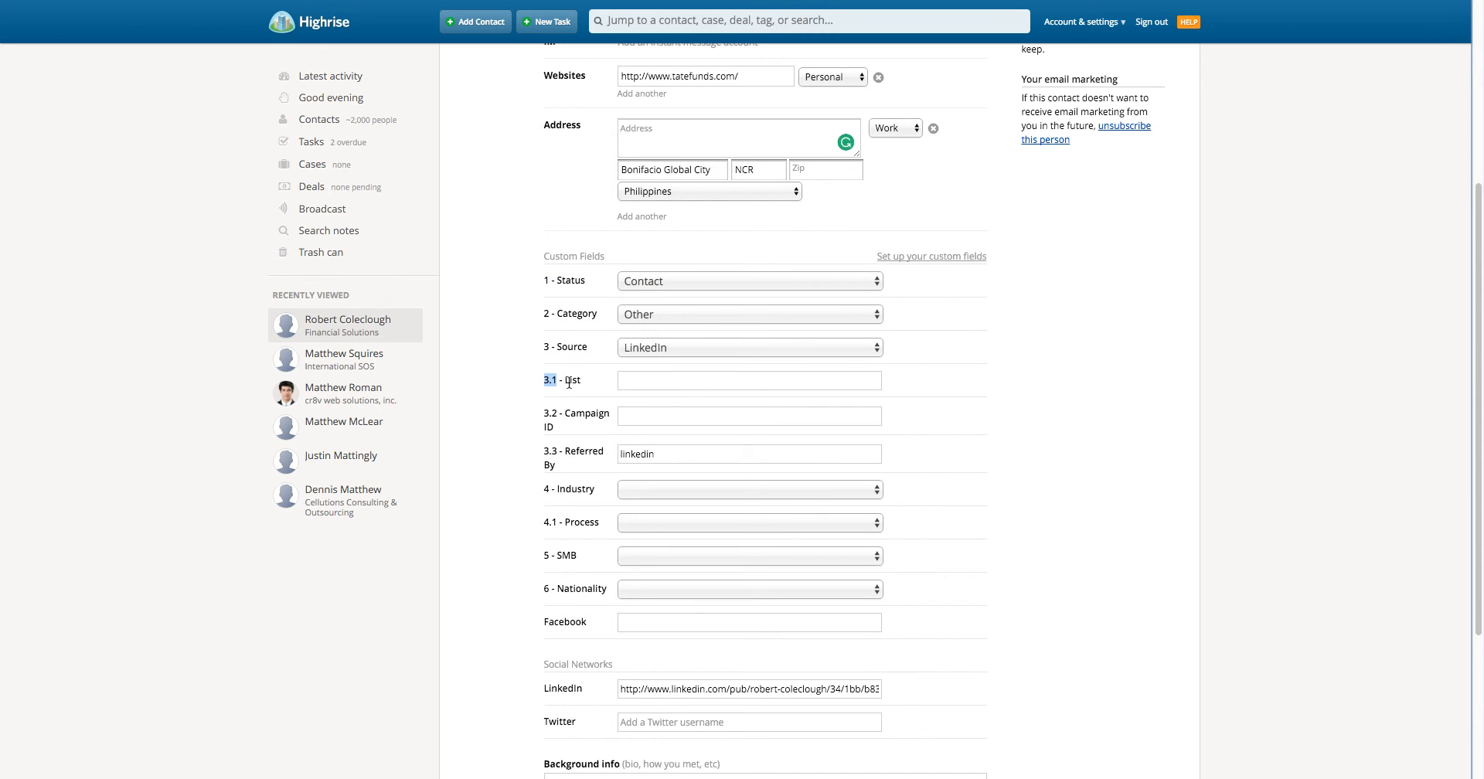
{"action": "double_click", "coordinate": [574, 378]}
{"action": "left_click_drag", "start_coordinate": [582, 375], "coordinate": [543, 379]}
{"action": "left_click", "coordinate": [582, 413]}
{"action": "double_click", "coordinate": [658, 458]}
{"action": "key", "text": "BackSpace"}
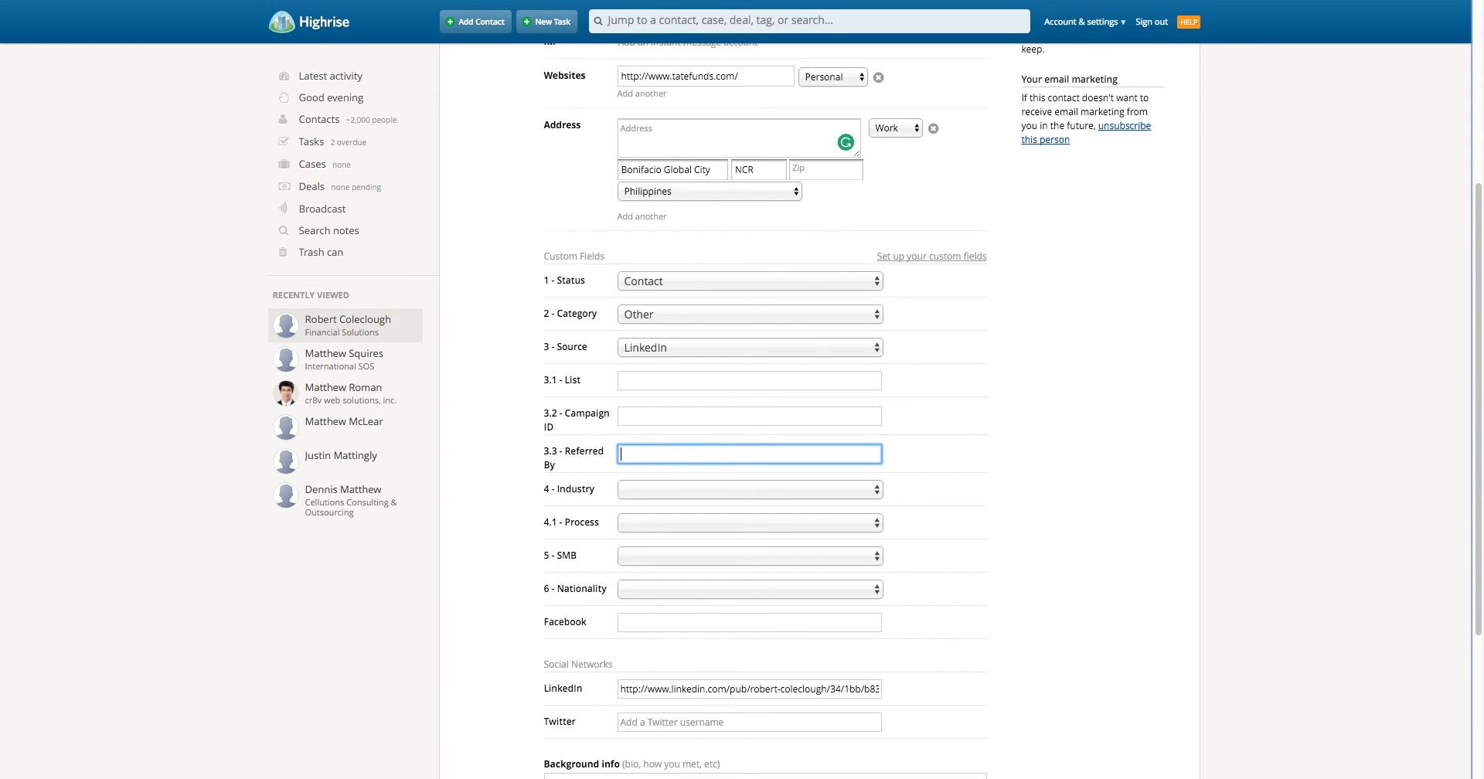
Set the contact's Industry to Financial Services and check the Process and SMB options without choosing any.
{"action": "left_click", "coordinate": [669, 489]}
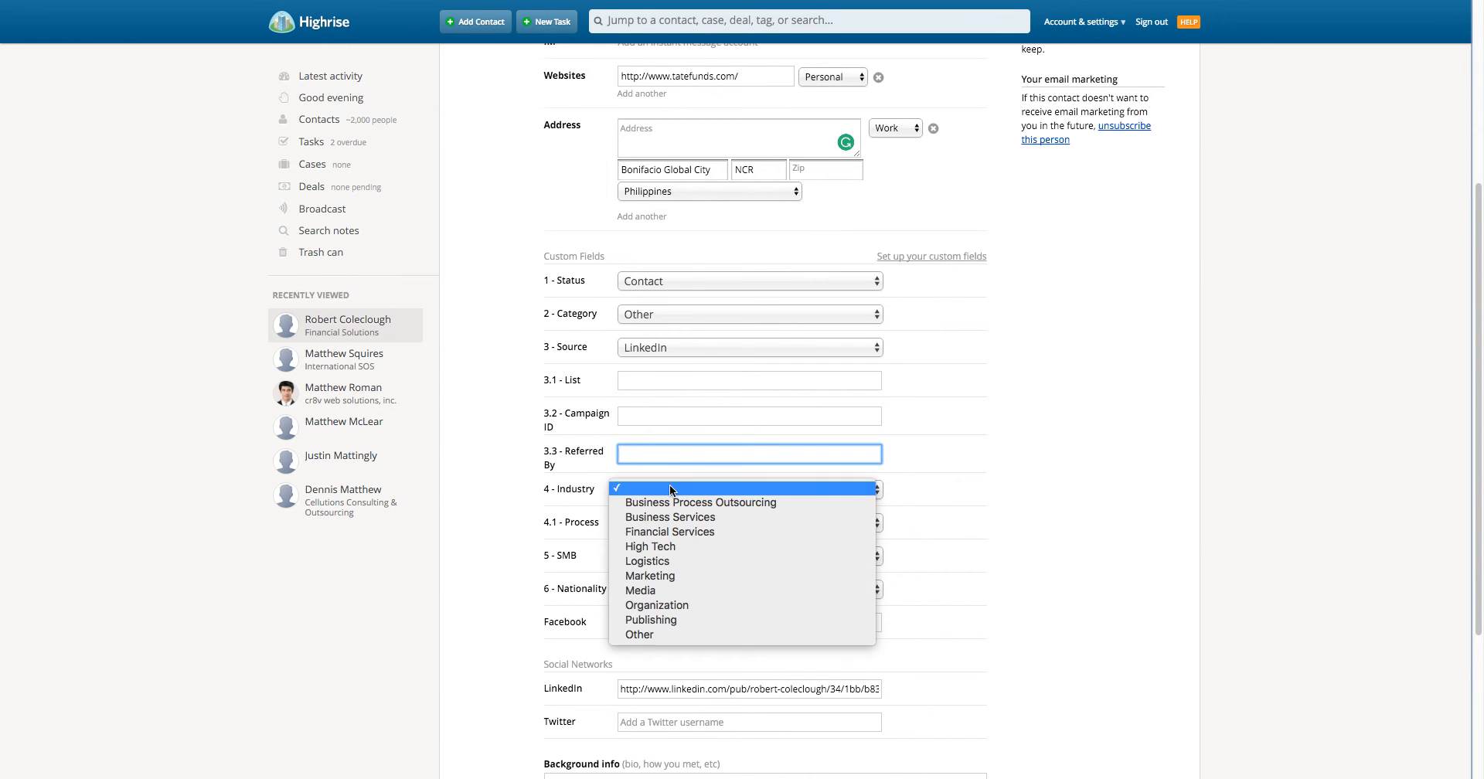
{"action": "left_click", "coordinate": [681, 532]}
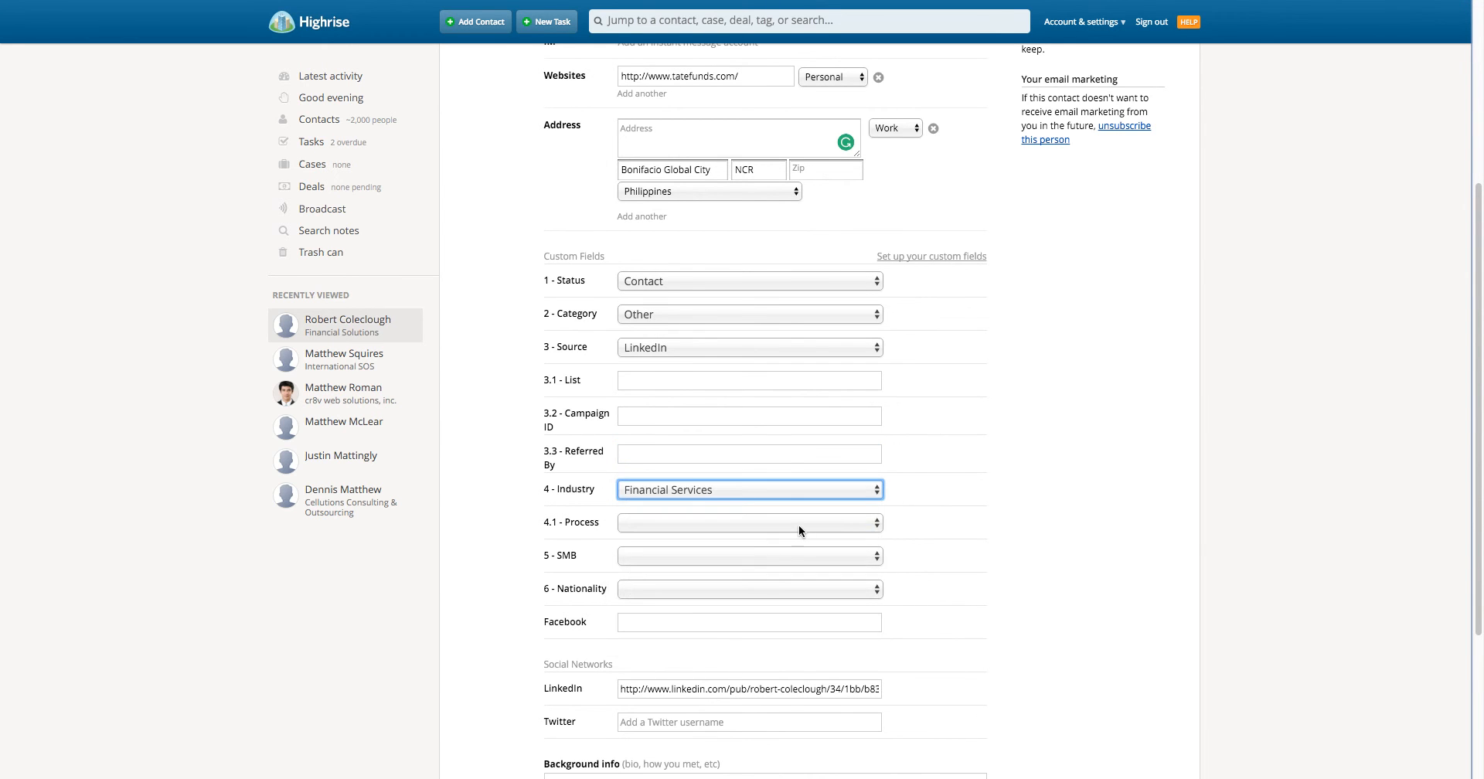
{"action": "left_click", "coordinate": [687, 528]}
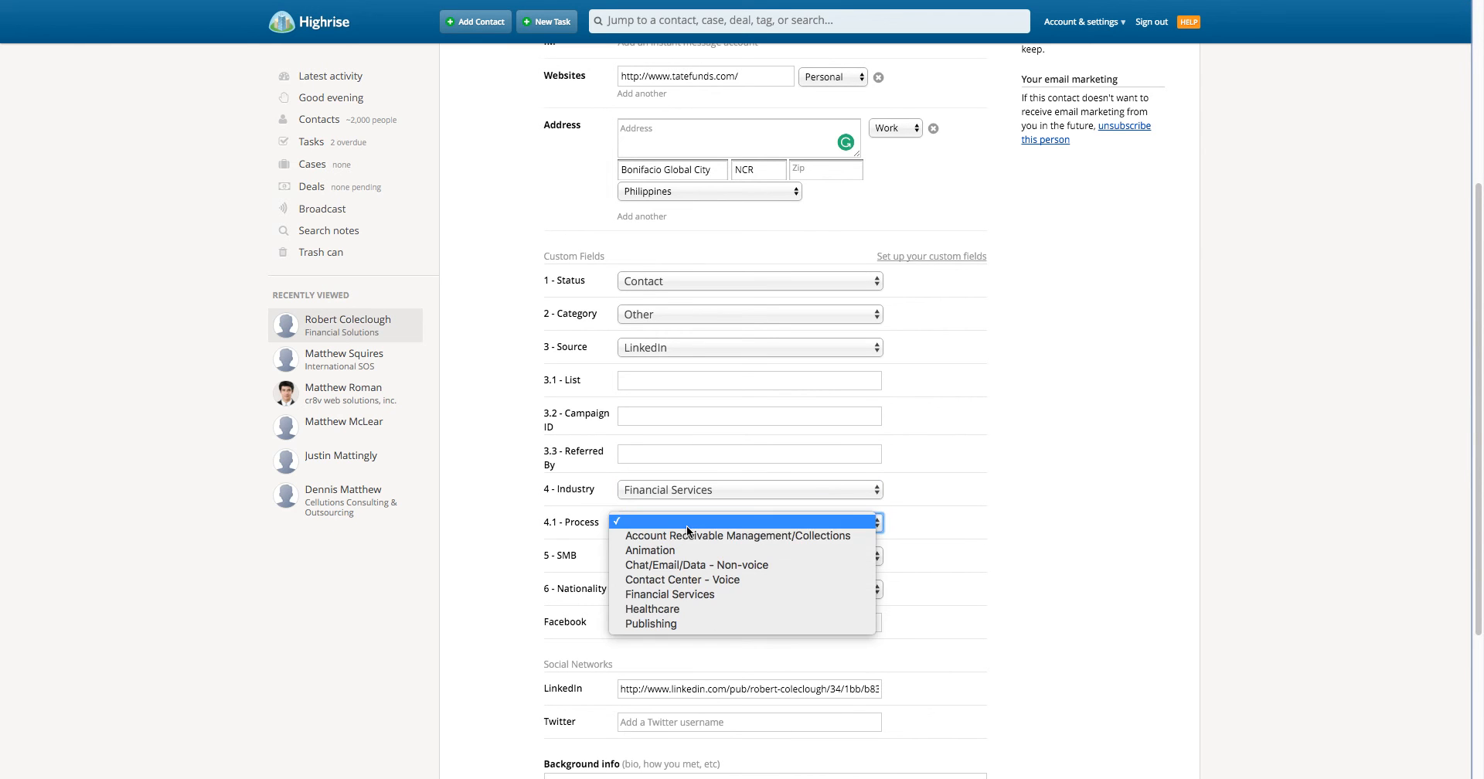
{"action": "left_click", "coordinate": [892, 506]}
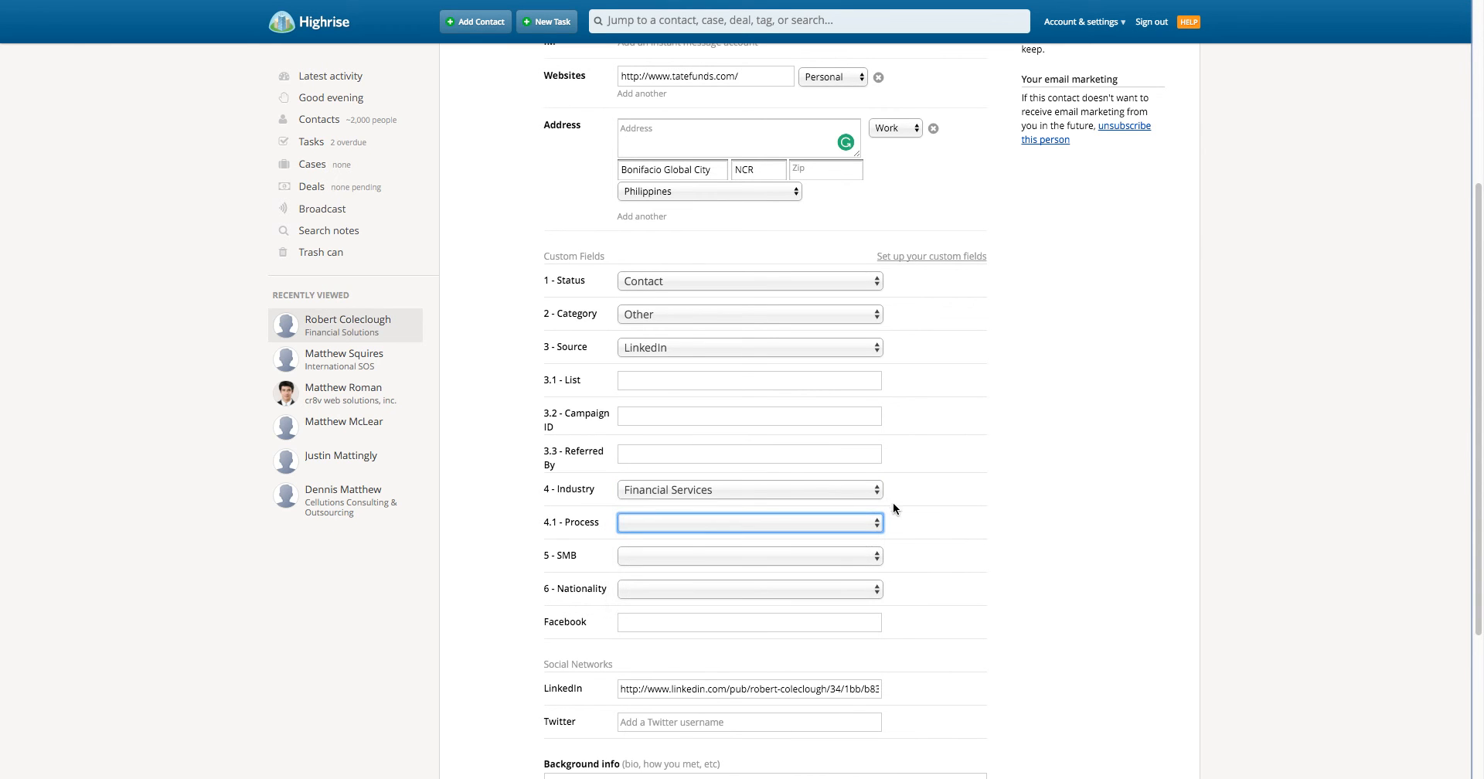
{"action": "left_click", "coordinate": [736, 556]}
{"action": "left_click", "coordinate": [949, 532]}
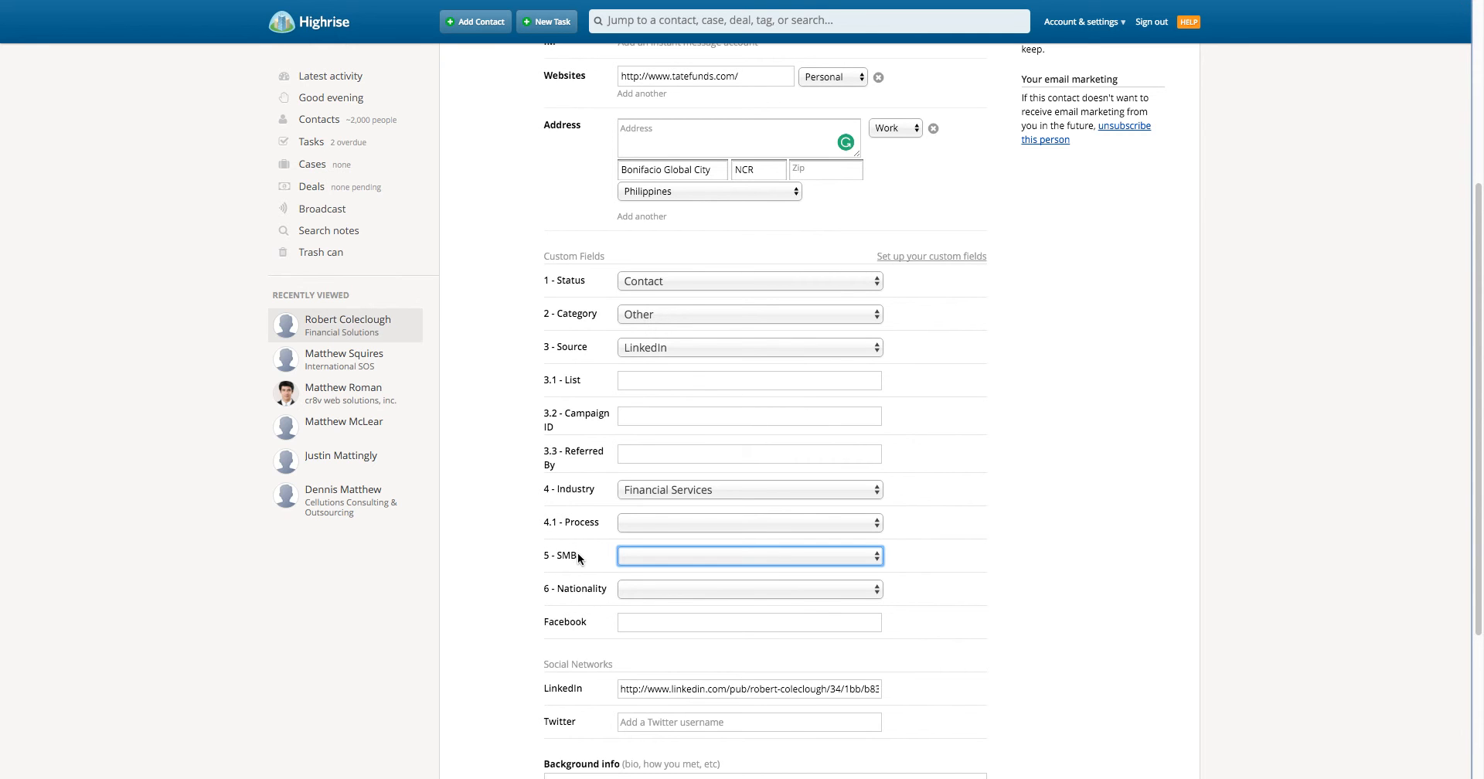
Set the contact's Nationality to British and save the edited contact with the background info left blank.
{"action": "left_click", "coordinate": [680, 592]}
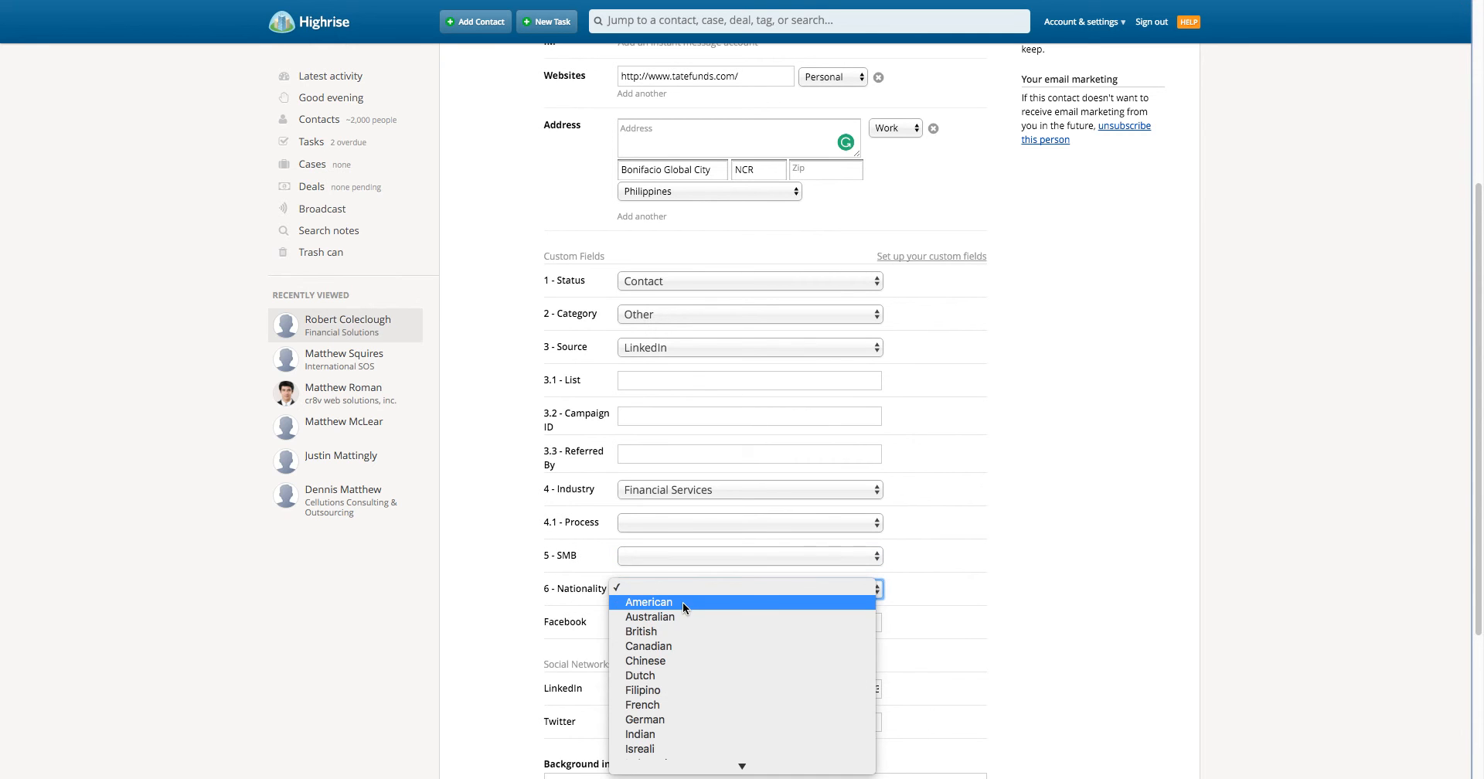
{"action": "left_click", "coordinate": [689, 632]}
{"action": "scroll", "coordinate": [943, 525], "scroll_direction": "down", "scroll_amount": 3}
{"action": "scroll", "coordinate": [943, 526], "scroll_direction": "up", "scroll_amount": 10}
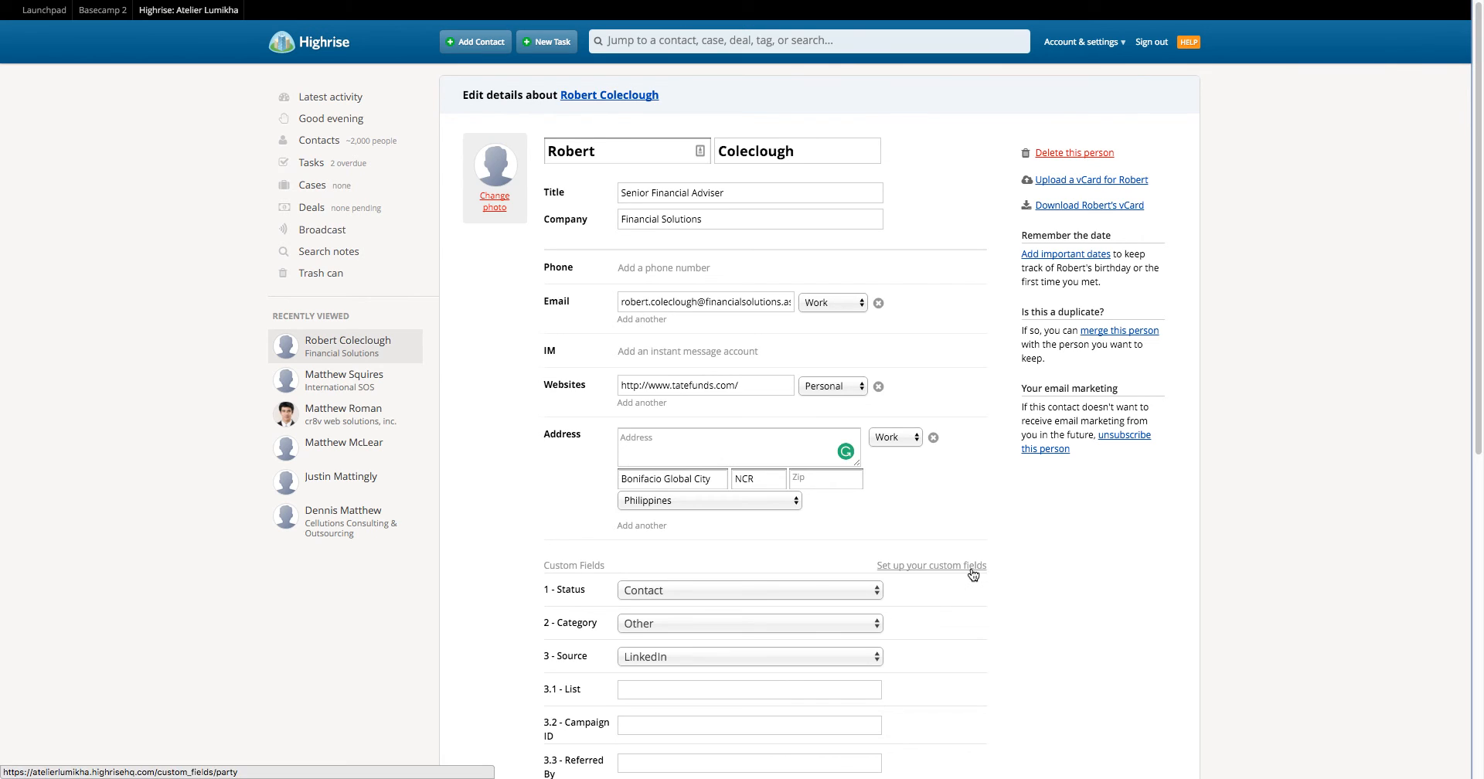
{"action": "scroll", "coordinate": [1040, 636], "scroll_direction": "down", "scroll_amount": 2}
{"action": "scroll", "coordinate": [1040, 636], "scroll_direction": "down", "scroll_amount": 2}
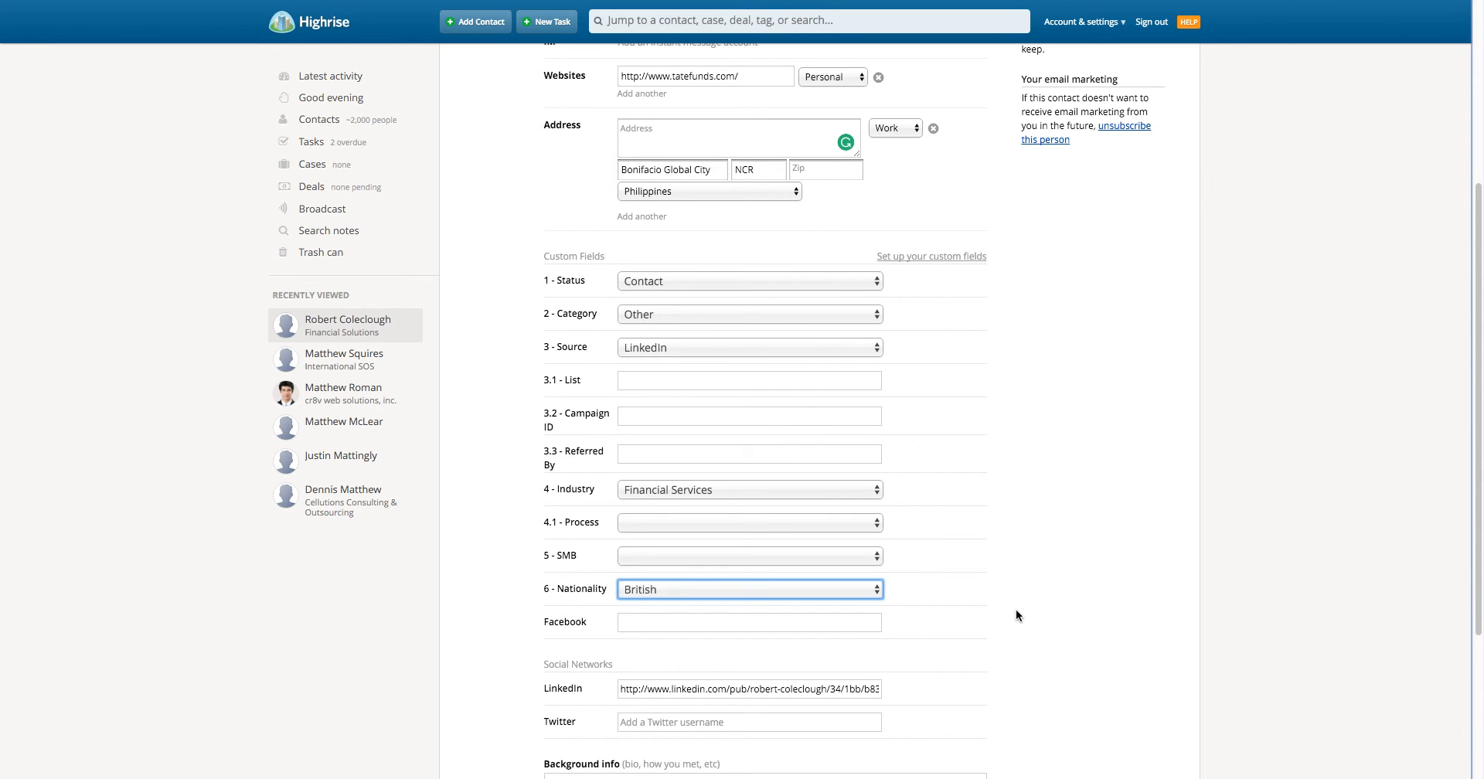
{"action": "scroll", "coordinate": [1016, 615], "scroll_direction": "down", "scroll_amount": 3}
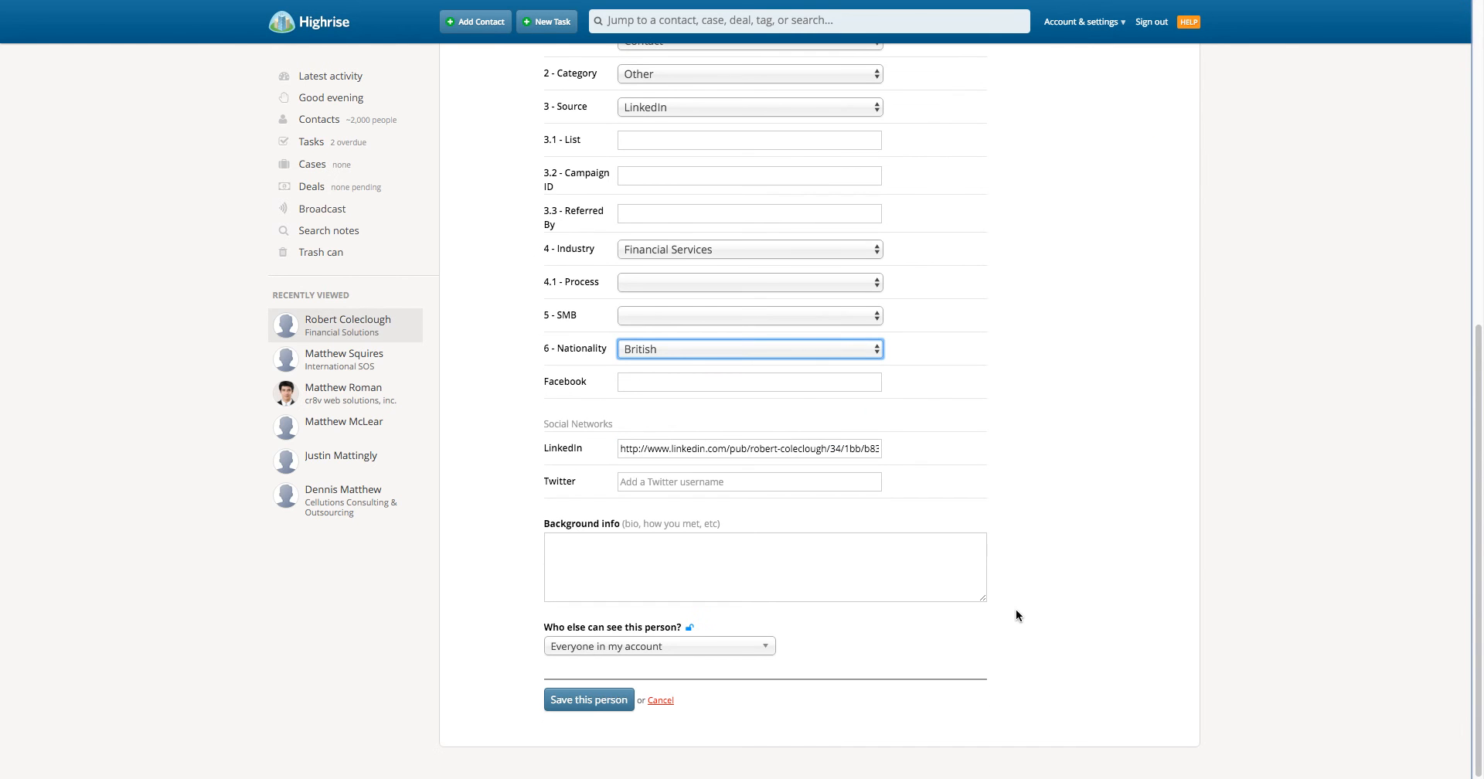
{"action": "left_click", "coordinate": [674, 580]}
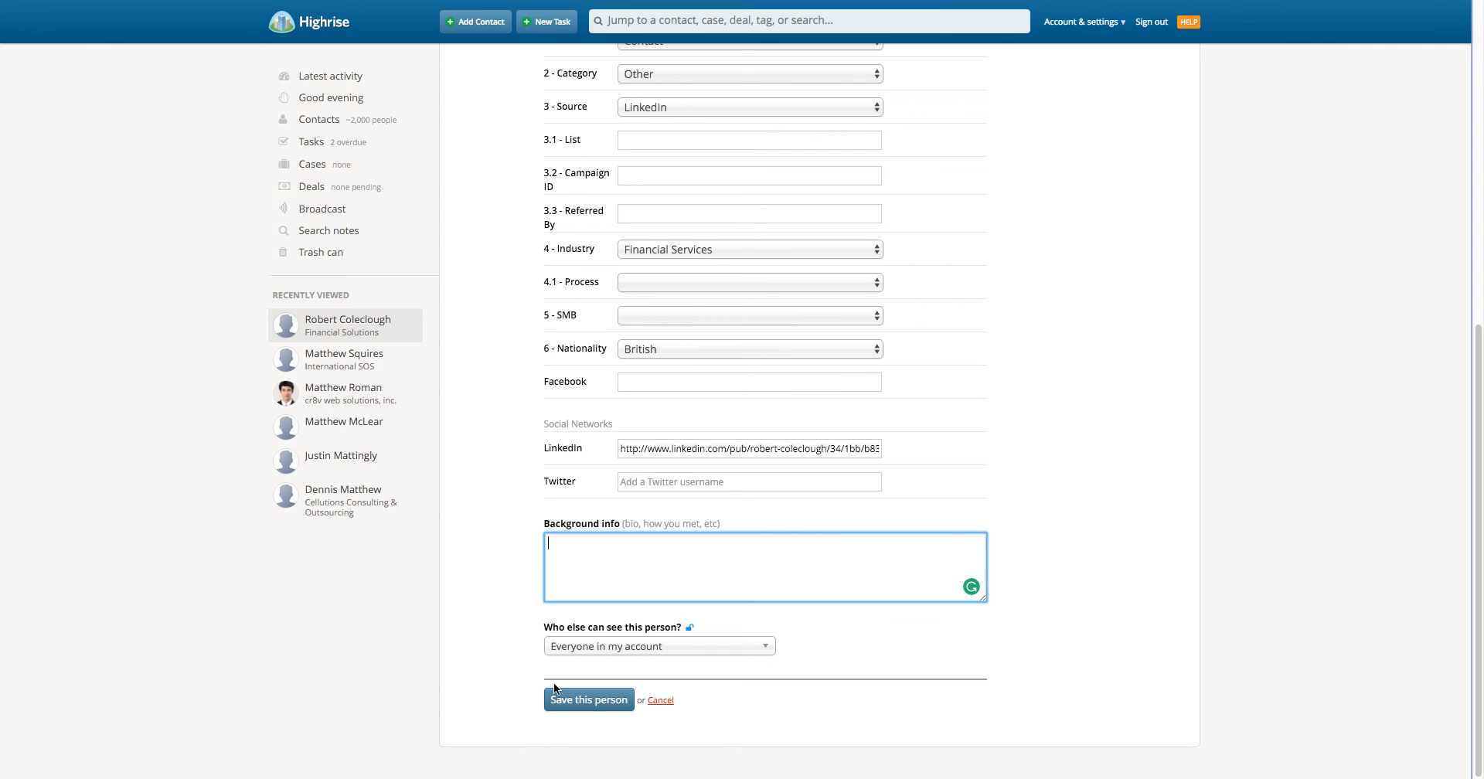
{"action": "left_click", "coordinate": [568, 699]}
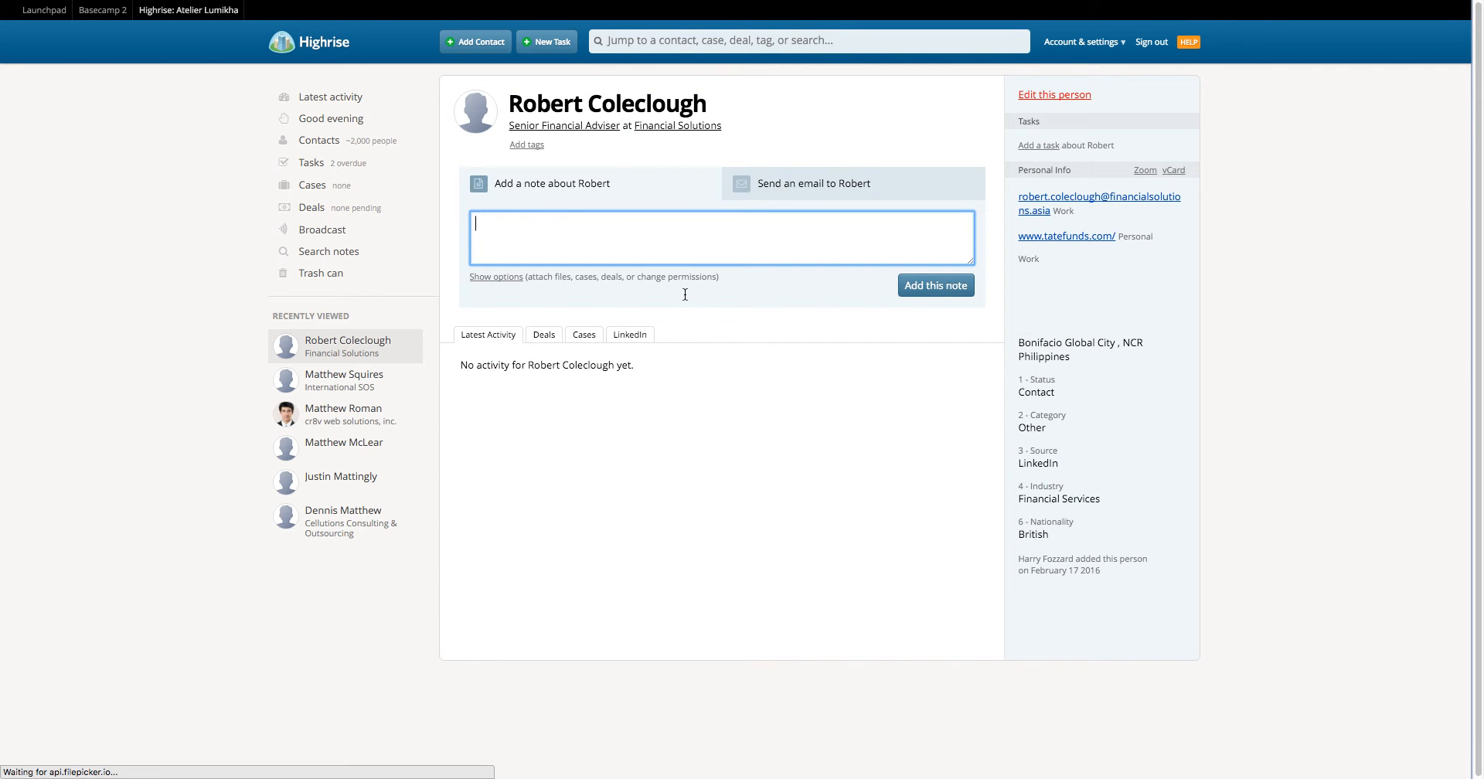
Add the tag "expat" to the contact.
{"action": "left_click", "coordinate": [527, 144]}
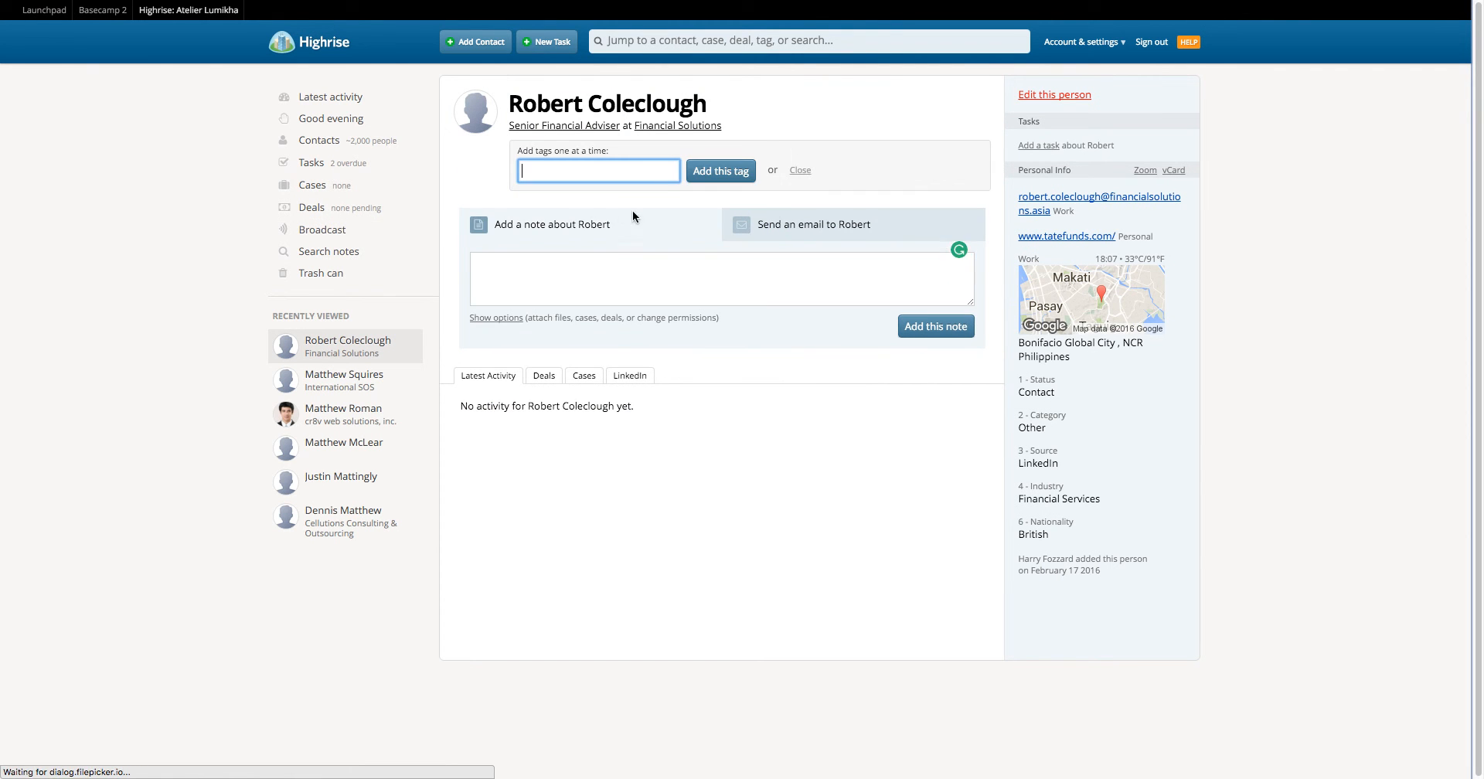
{"action": "type", "text": "expat"}
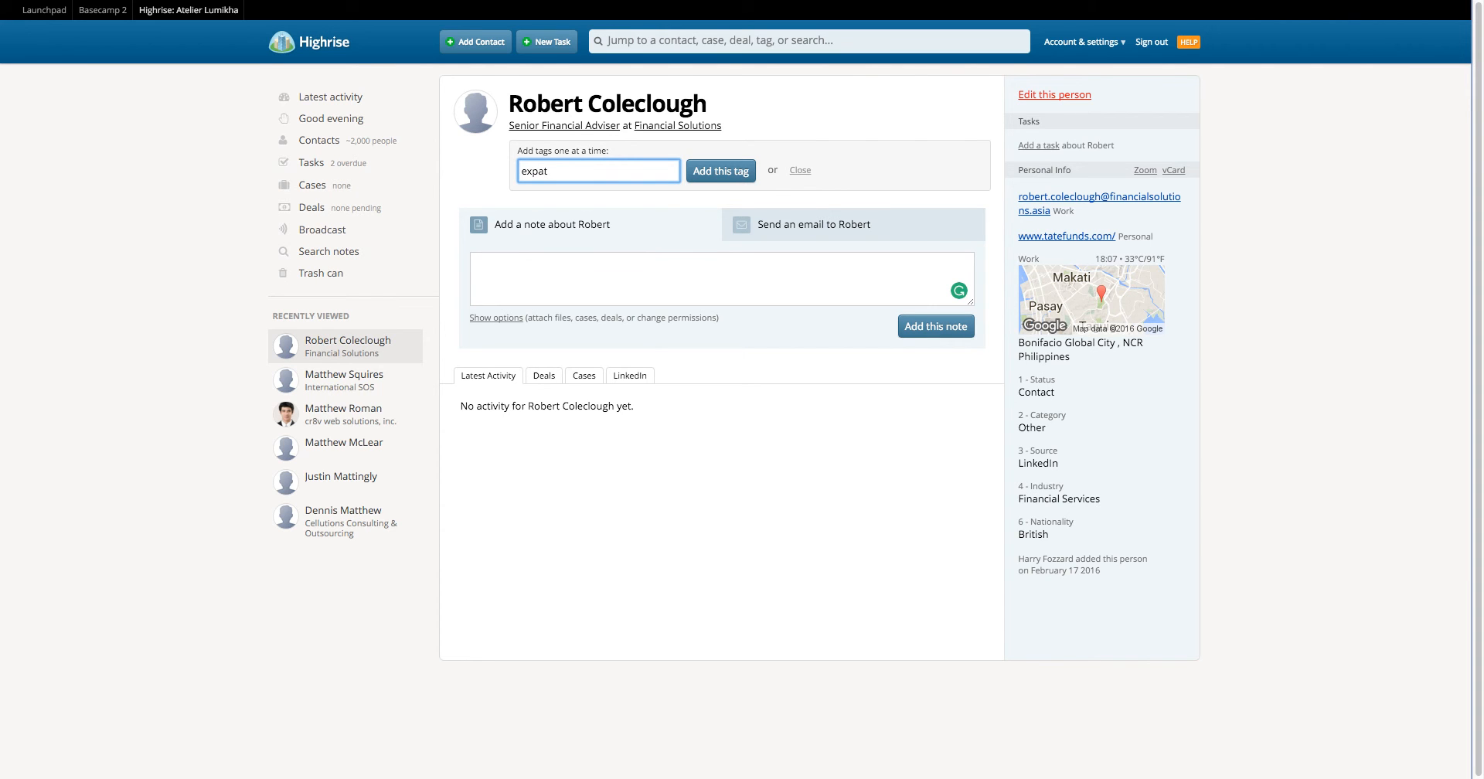
{"action": "left_click", "coordinate": [709, 178]}
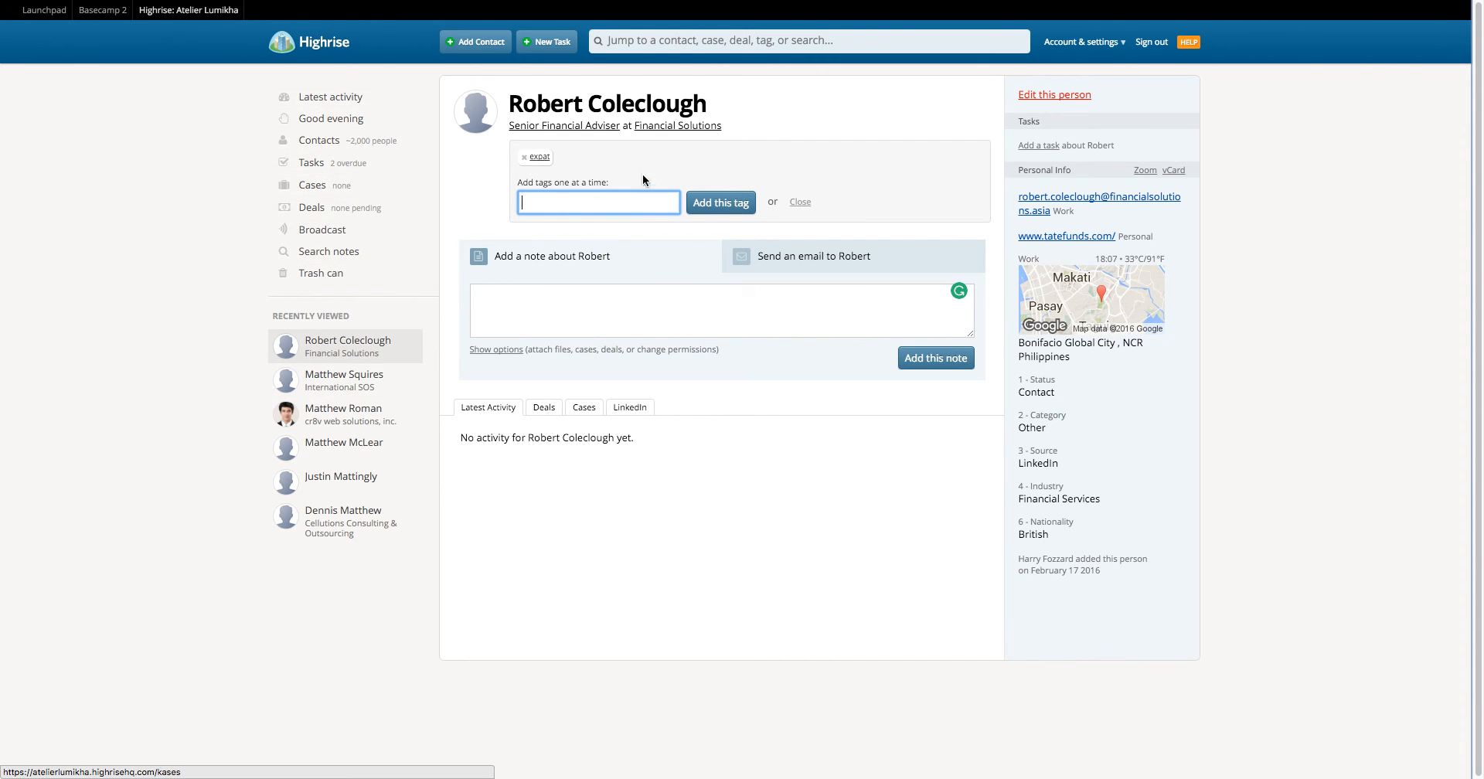
{"action": "left_click", "coordinate": [481, 160]}
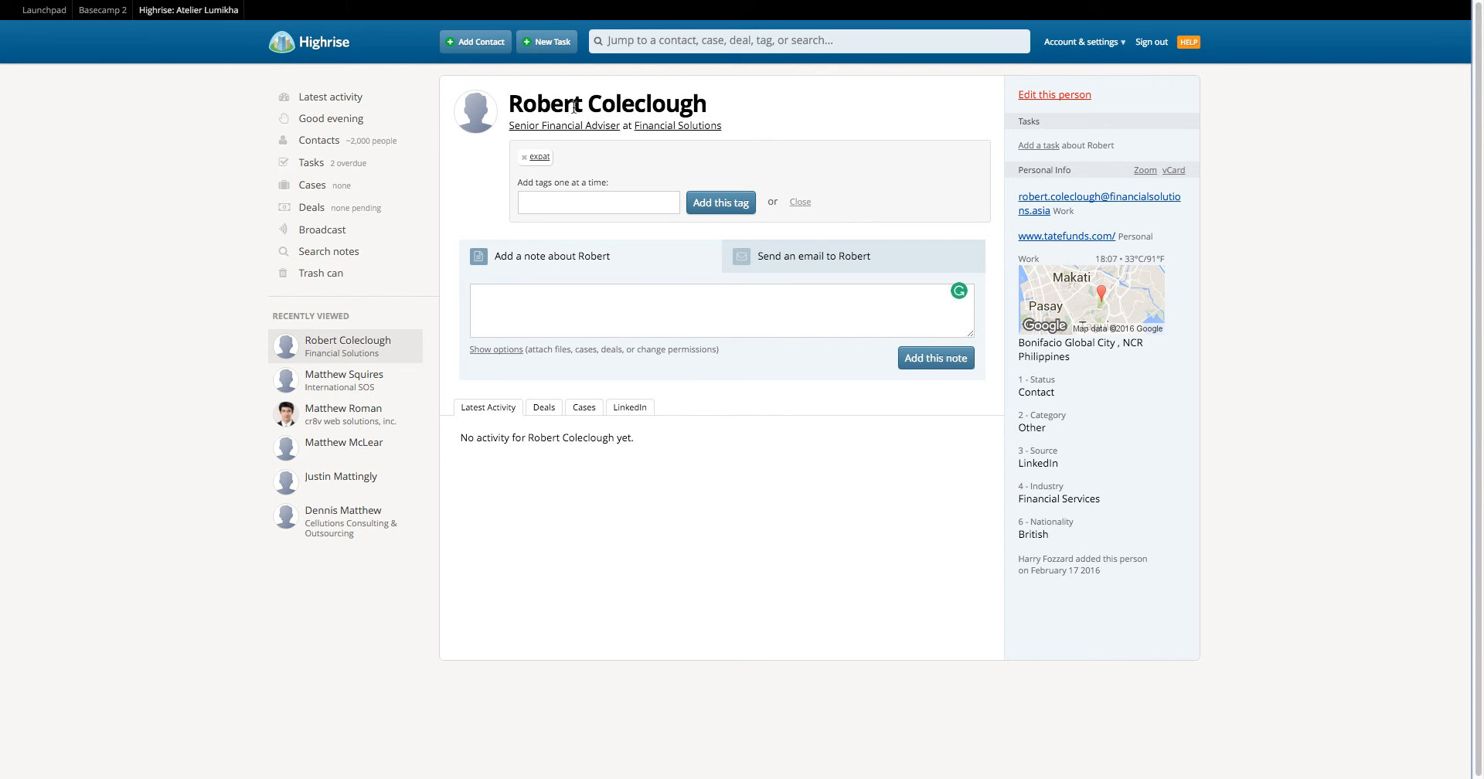
Search for the tag "delete" and browse the contacts that carry it.
{"action": "left_click", "coordinate": [677, 48]}
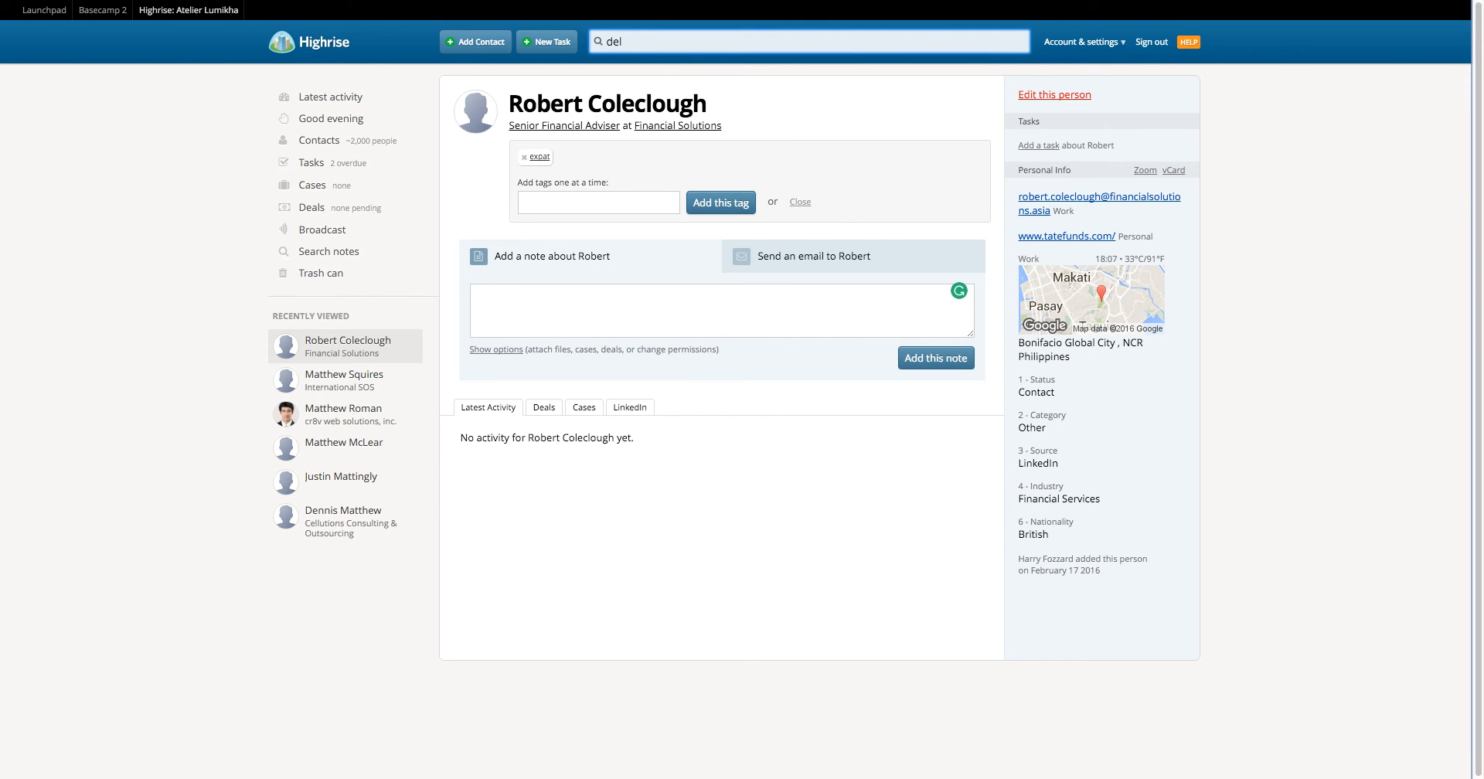
{"action": "type", "text": "ete"}
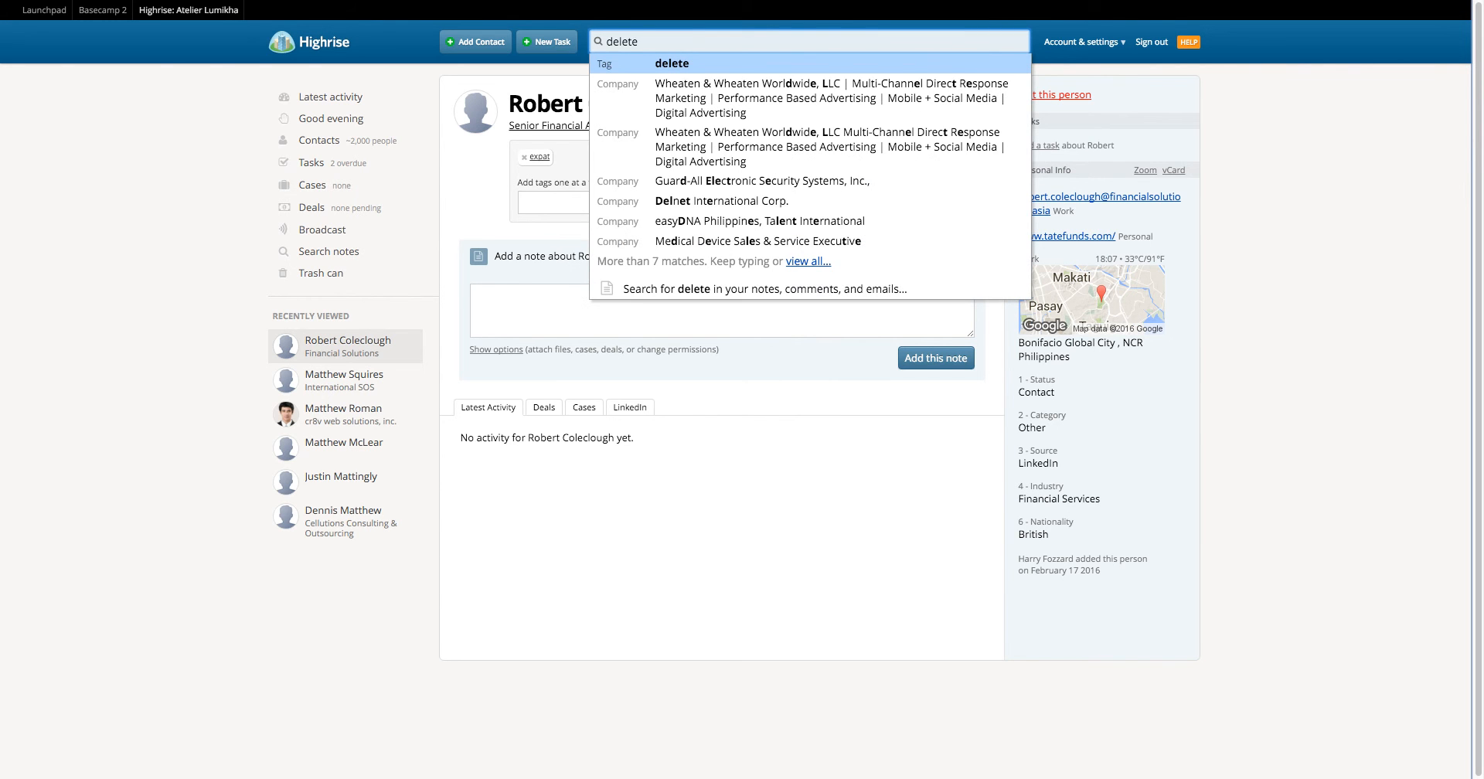
{"action": "left_click", "coordinate": [673, 65]}
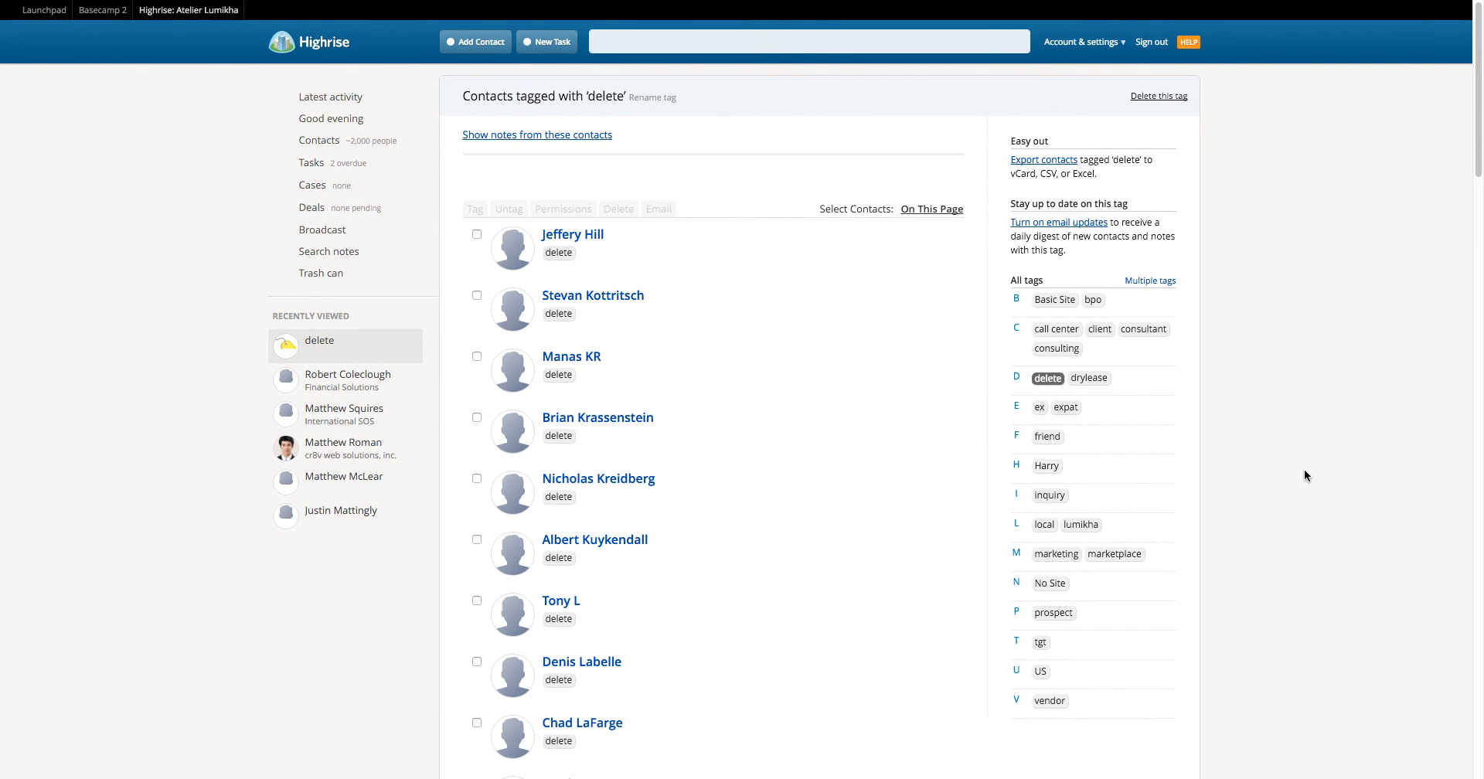
{"action": "scroll", "coordinate": [1305, 470], "scroll_direction": "down", "scroll_amount": 15}
{"action": "scroll", "coordinate": [1304, 470], "scroll_direction": "down", "scroll_amount": 6}
{"action": "scroll", "coordinate": [1101, 354], "scroll_direction": "up", "scroll_amount": 2}
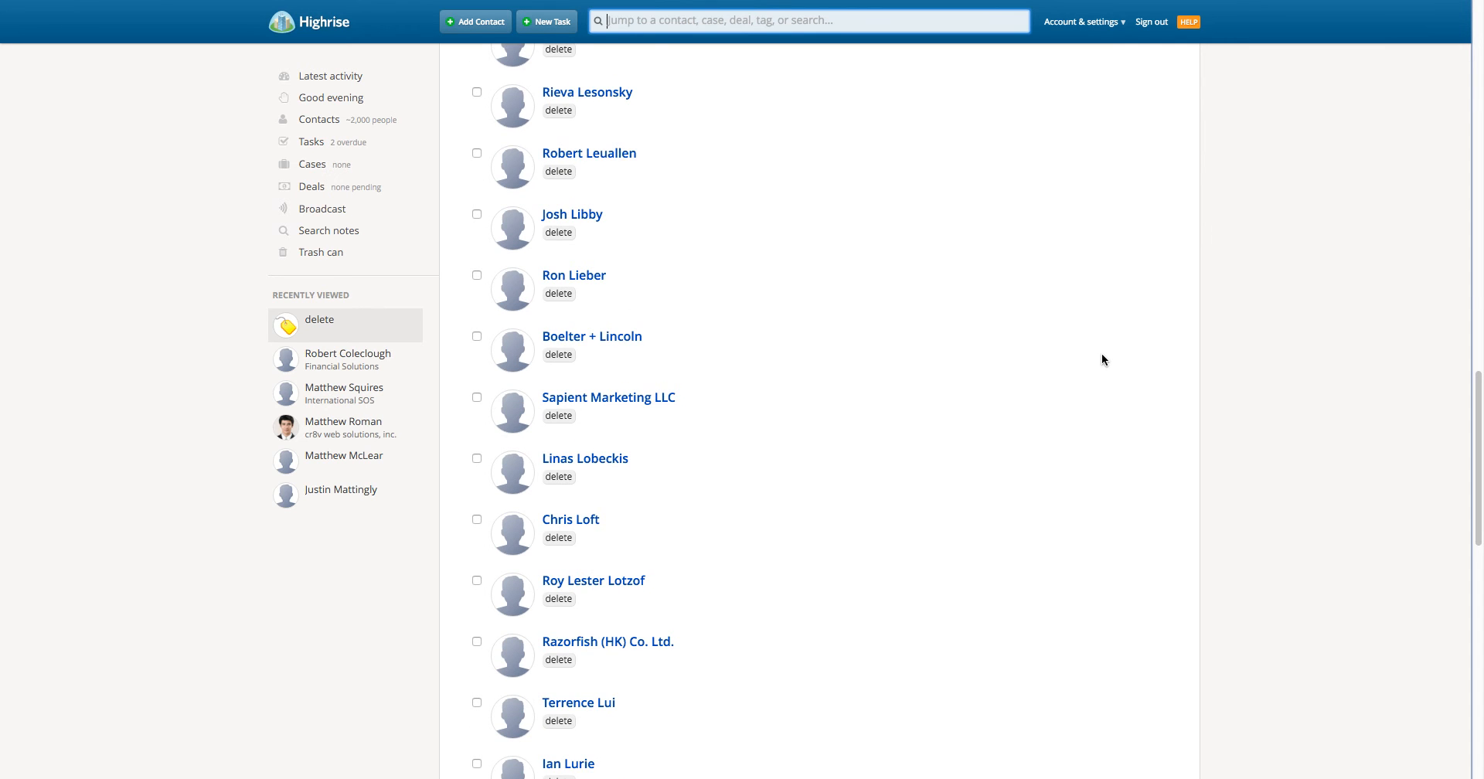
Show the contacts carrying the tag listed under H and browse through them.
{"action": "scroll", "coordinate": [1101, 354], "scroll_direction": "up", "scroll_amount": 19}
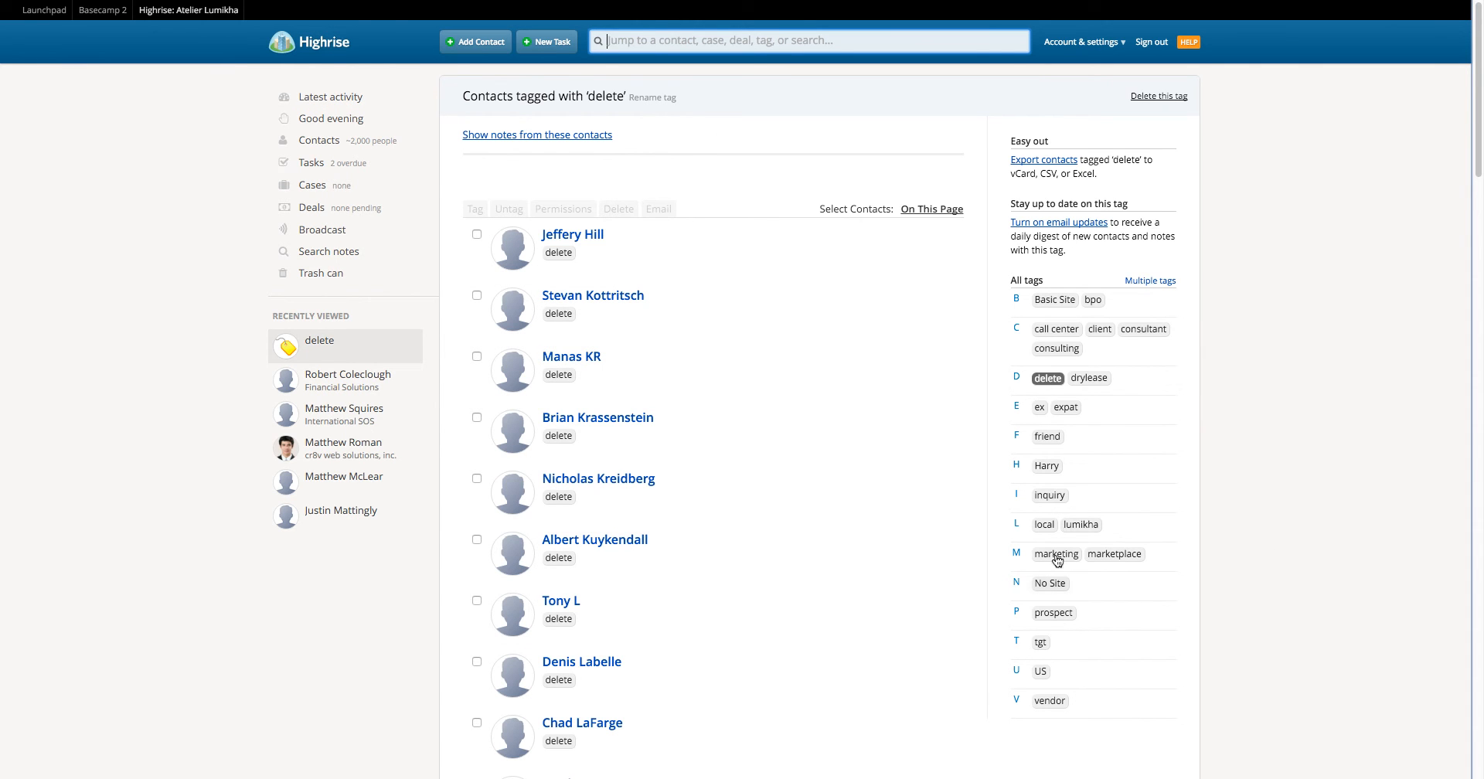
{"action": "left_click", "coordinate": [1046, 466]}
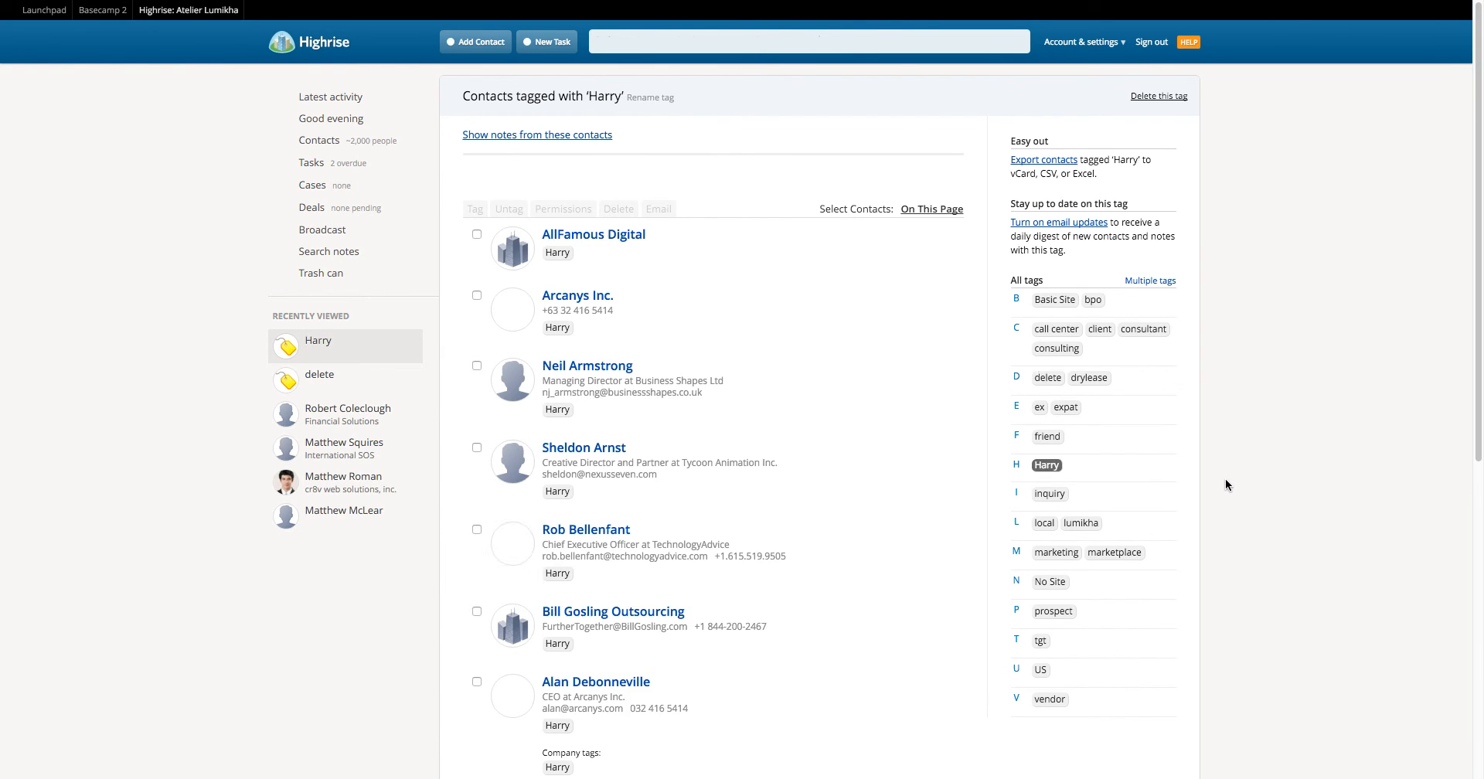
{"action": "scroll", "coordinate": [768, 570], "scroll_direction": "down", "scroll_amount": 6}
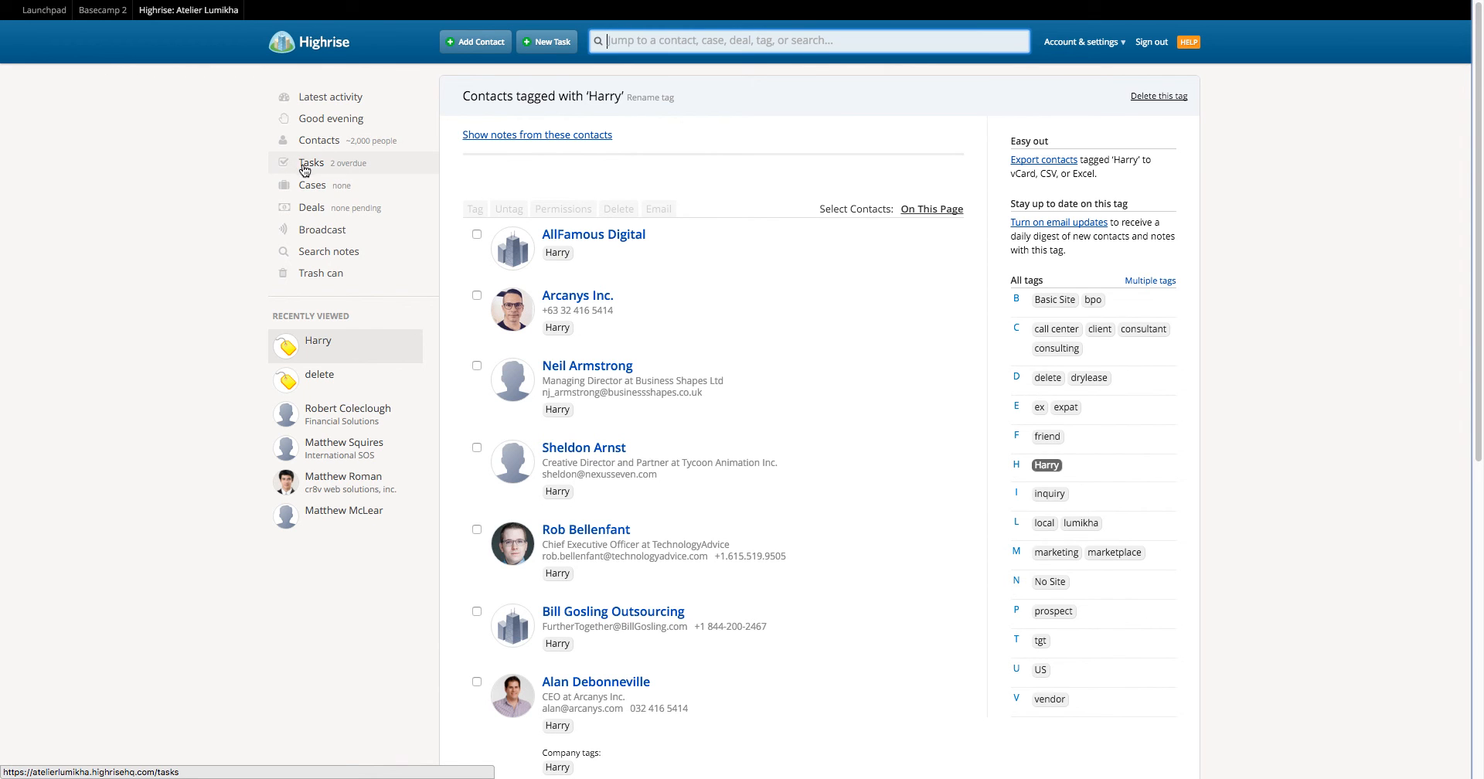
Reopen the recently viewed contact at Financial Solutions and start a task about them titled "Export and delete".
{"action": "left_click", "coordinate": [319, 426]}
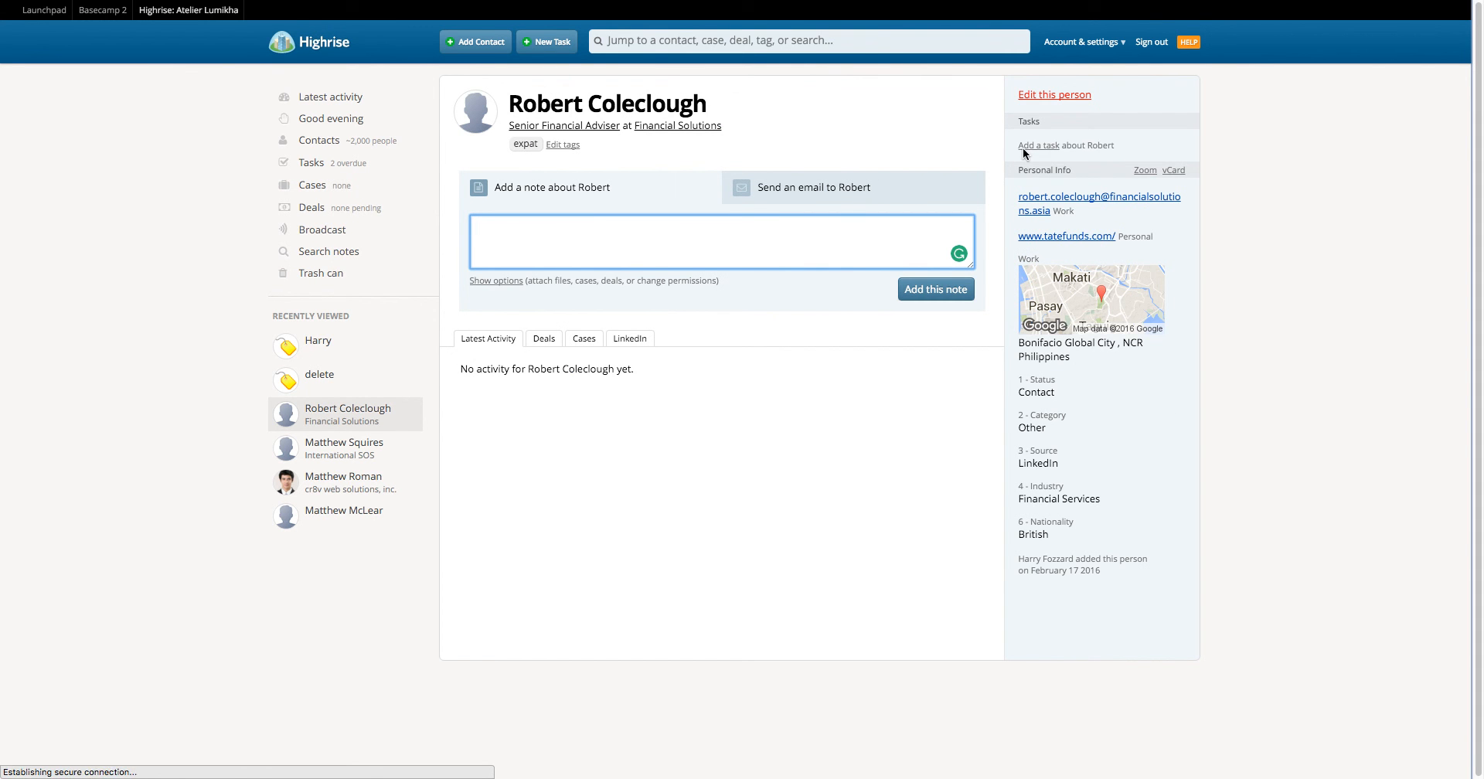
{"action": "left_click", "coordinate": [1029, 146]}
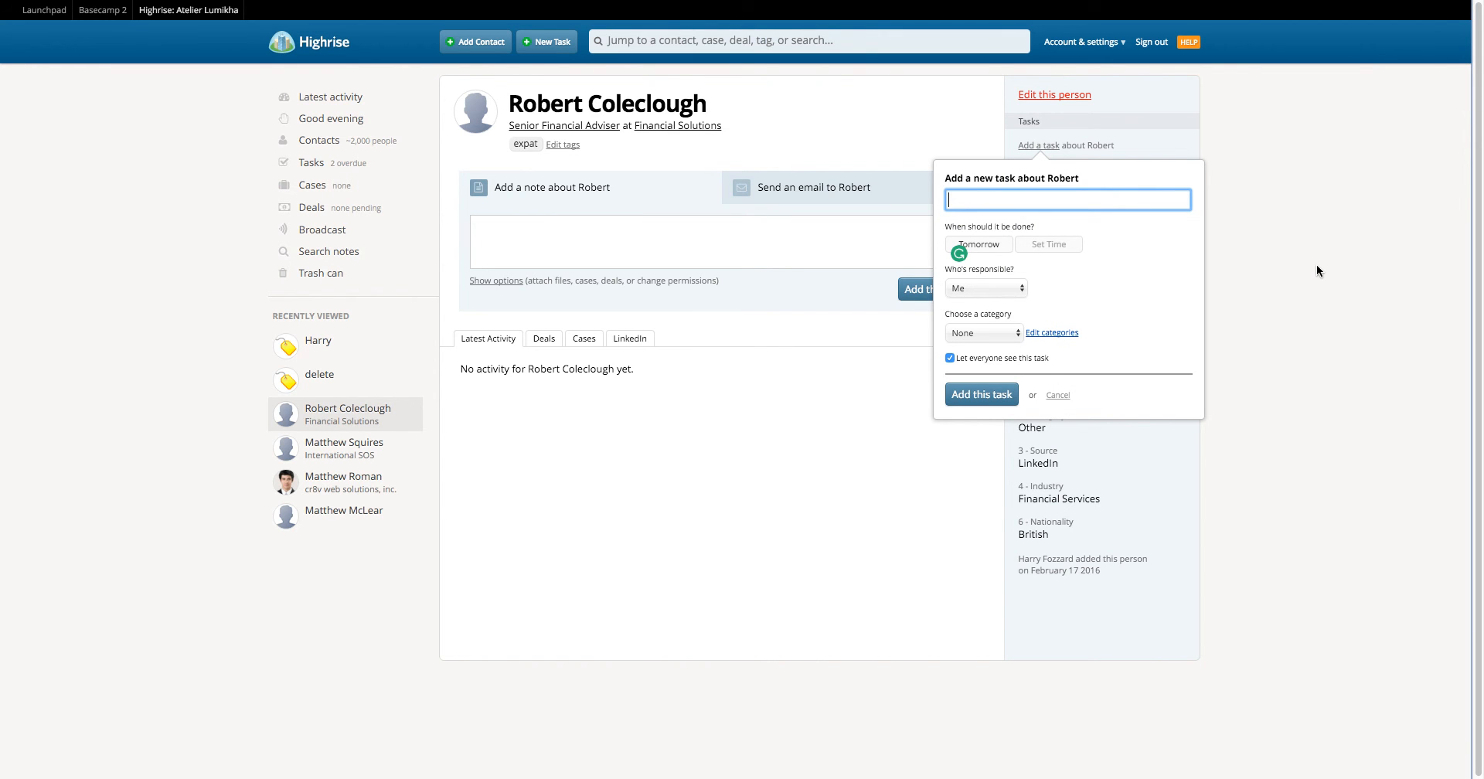
{"action": "type", "text": "Ex"}
{"action": "type", "text": "port and "}
{"action": "type", "text": "ded"}
Set the task's due date to Apr 22, 2016 at 08:00 and check the assignee options, keeping Me as responsible.
{"action": "left_click", "coordinate": [997, 248]}
{"action": "left_click", "coordinate": [1157, 339]}
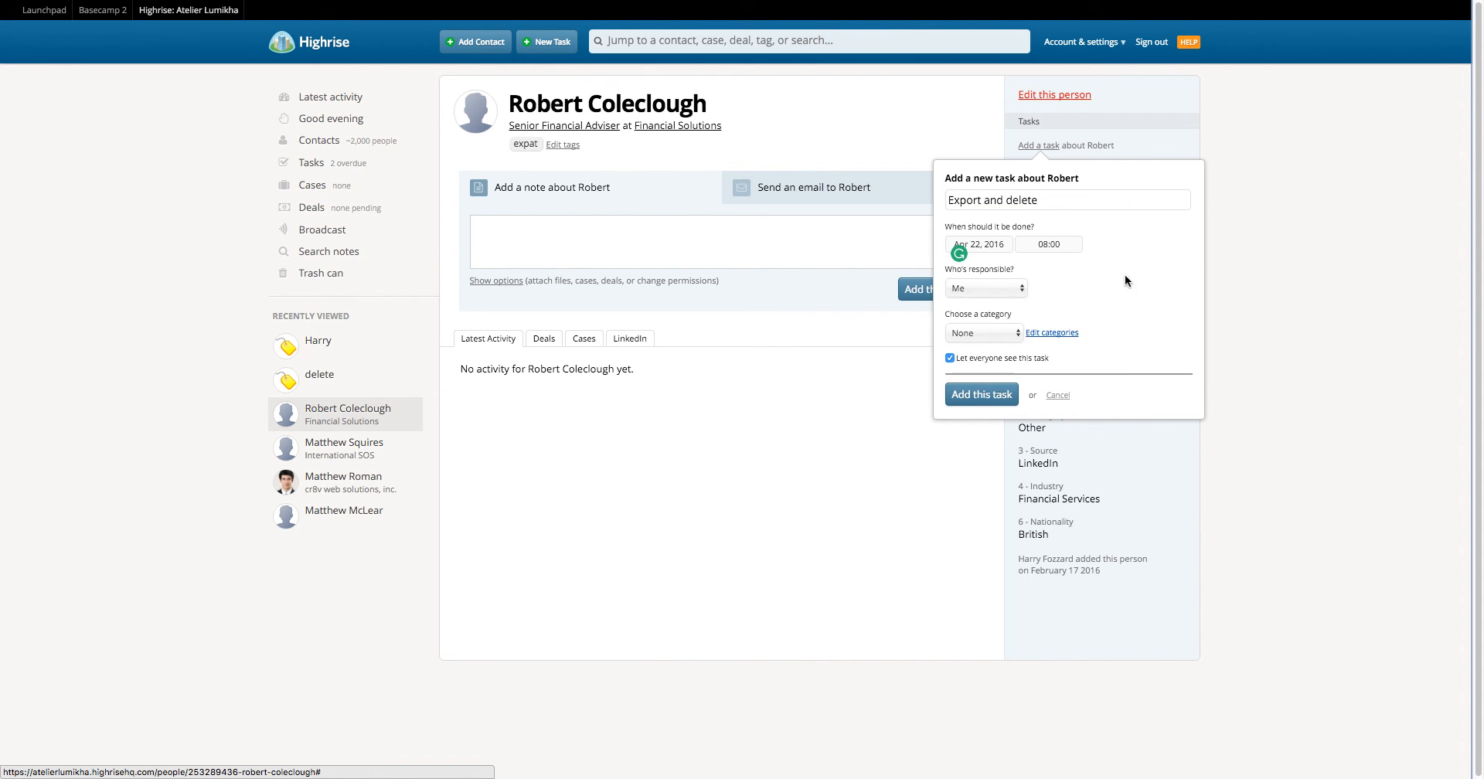
{"action": "left_click", "coordinate": [1001, 283]}
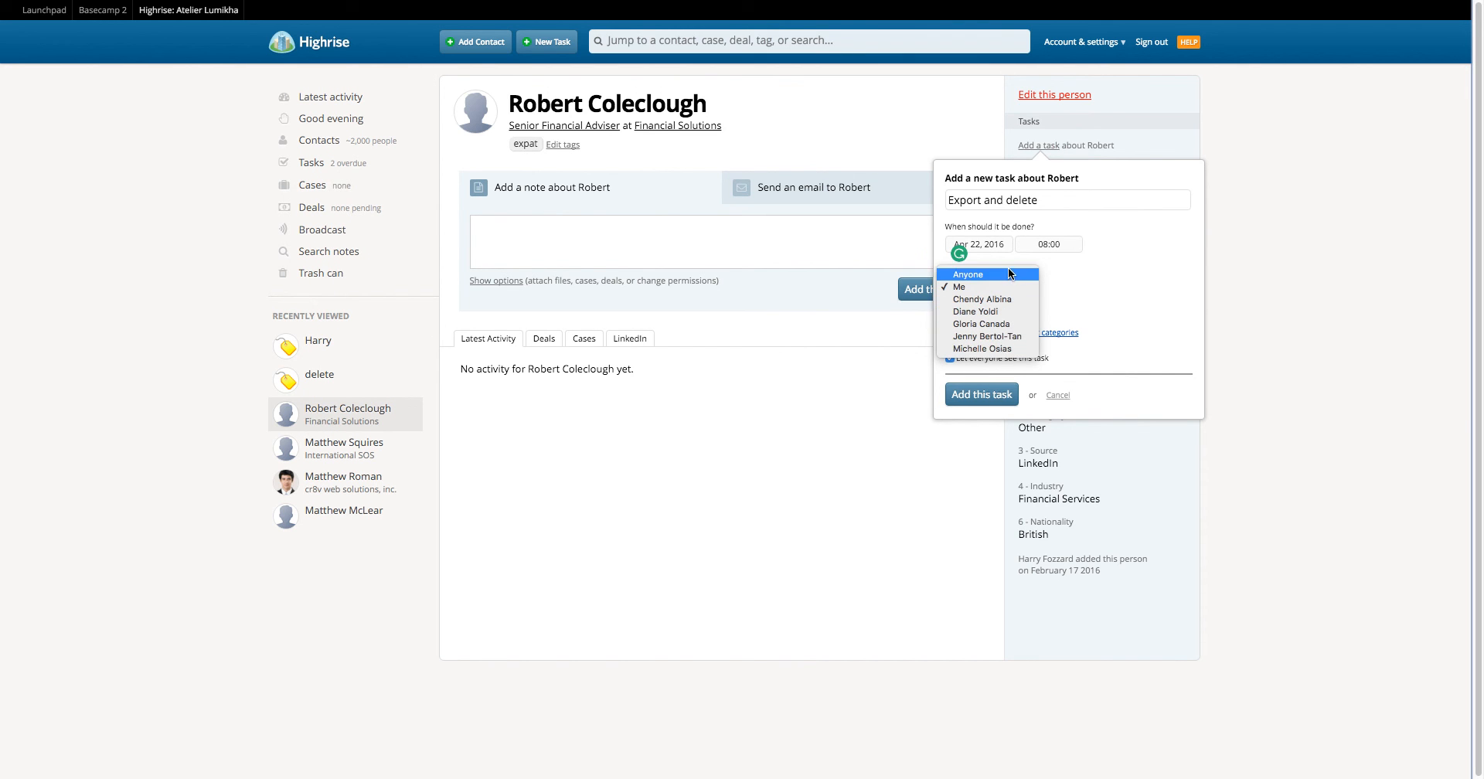
{"action": "left_click", "coordinate": [1152, 349]}
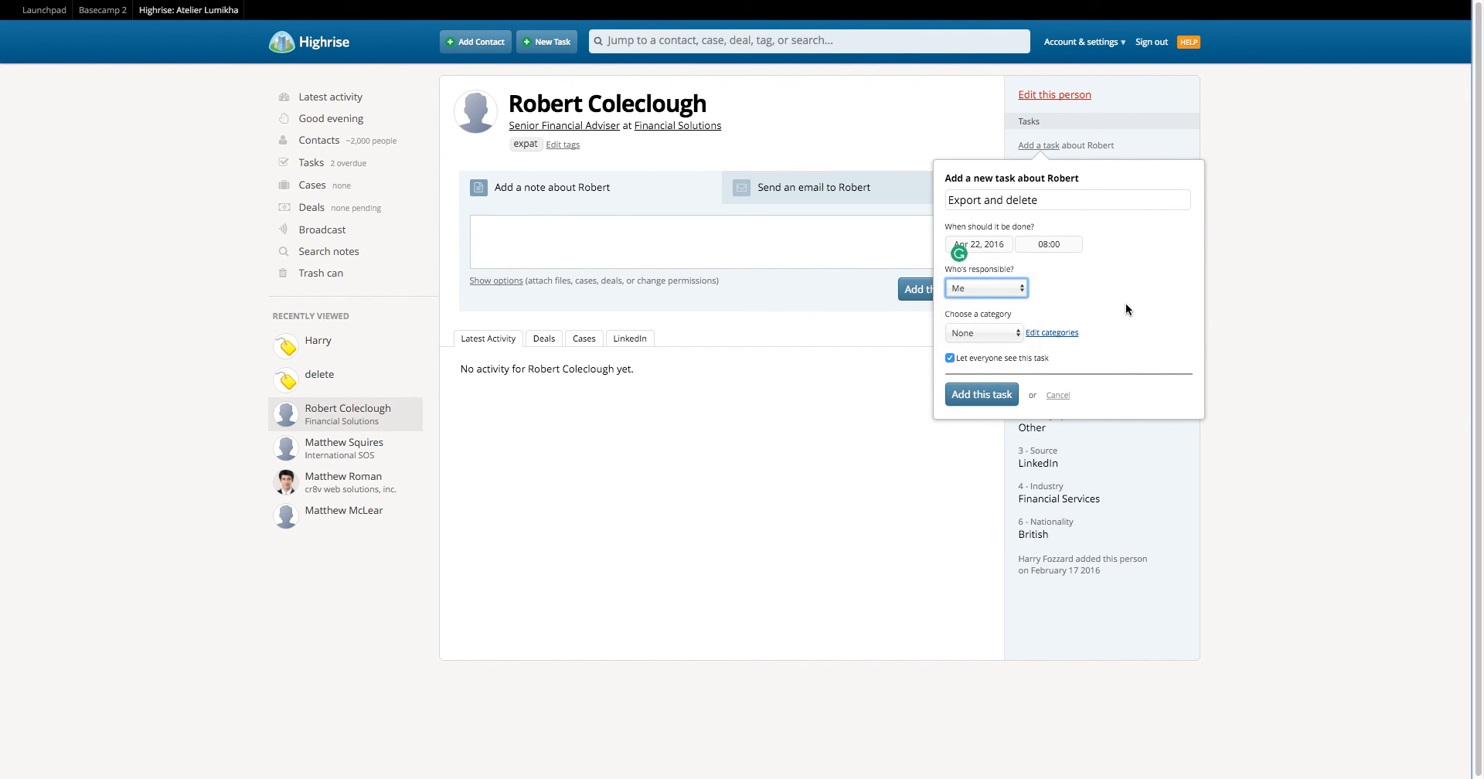
Add the task under the Follow-up category and open the list of upcoming tasks.
{"action": "left_click", "coordinate": [976, 328]}
{"action": "left_click", "coordinate": [973, 374]}
{"action": "left_click", "coordinate": [979, 396]}
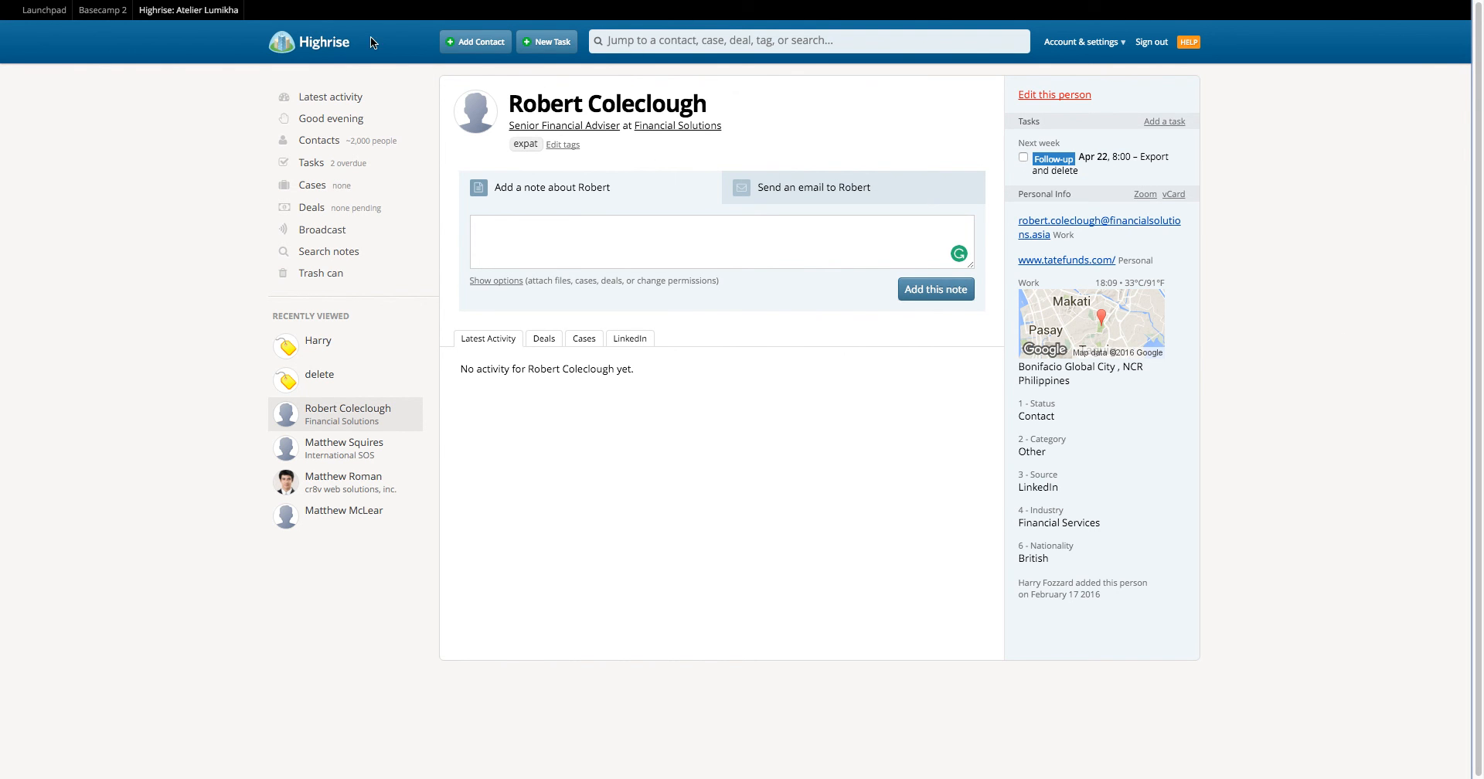
{"action": "left_click", "coordinate": [323, 148]}
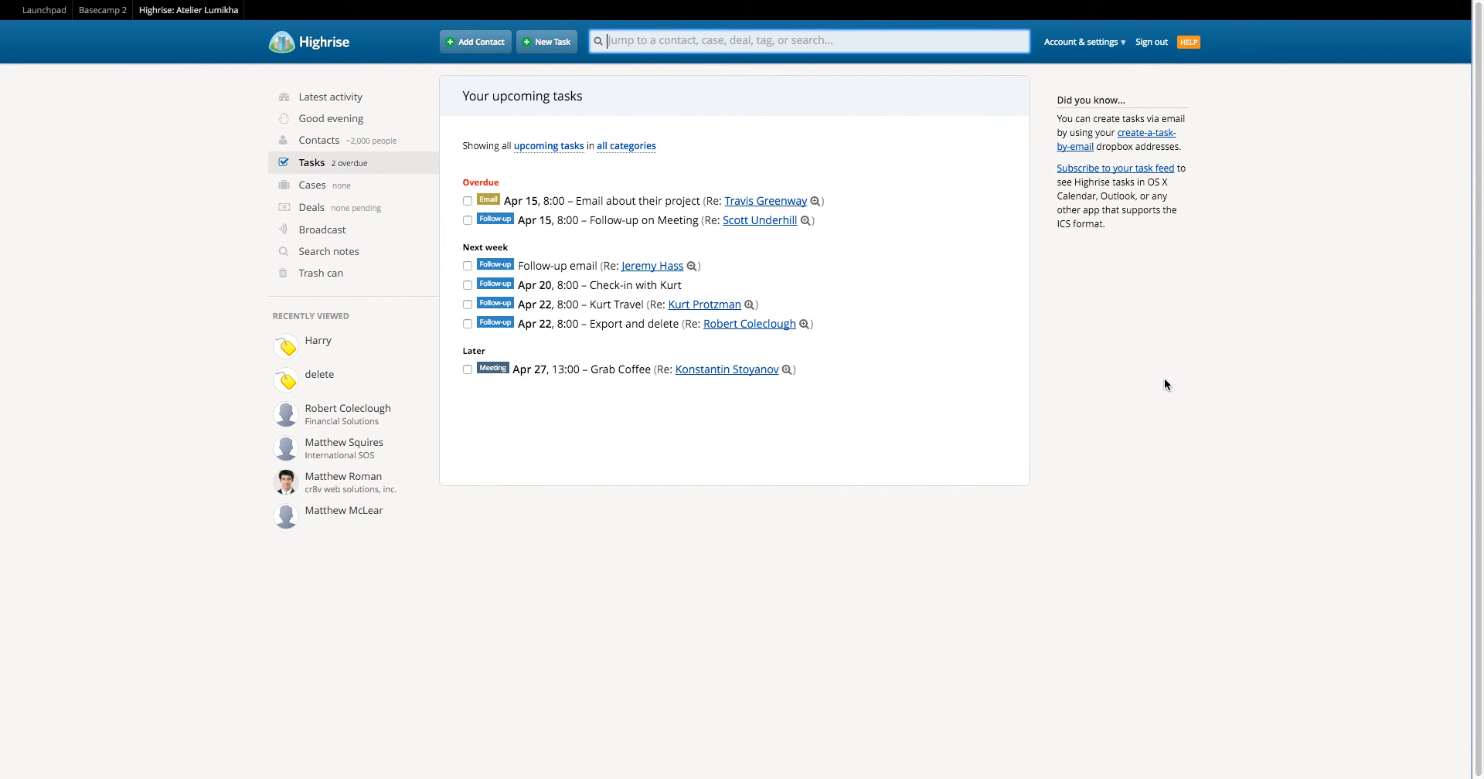
Switch to the Highrise Overview presentation in OmniGraffle and go to its Contact Flow canvas.
{"action": "mouse_move", "coordinate": [783, 776]}
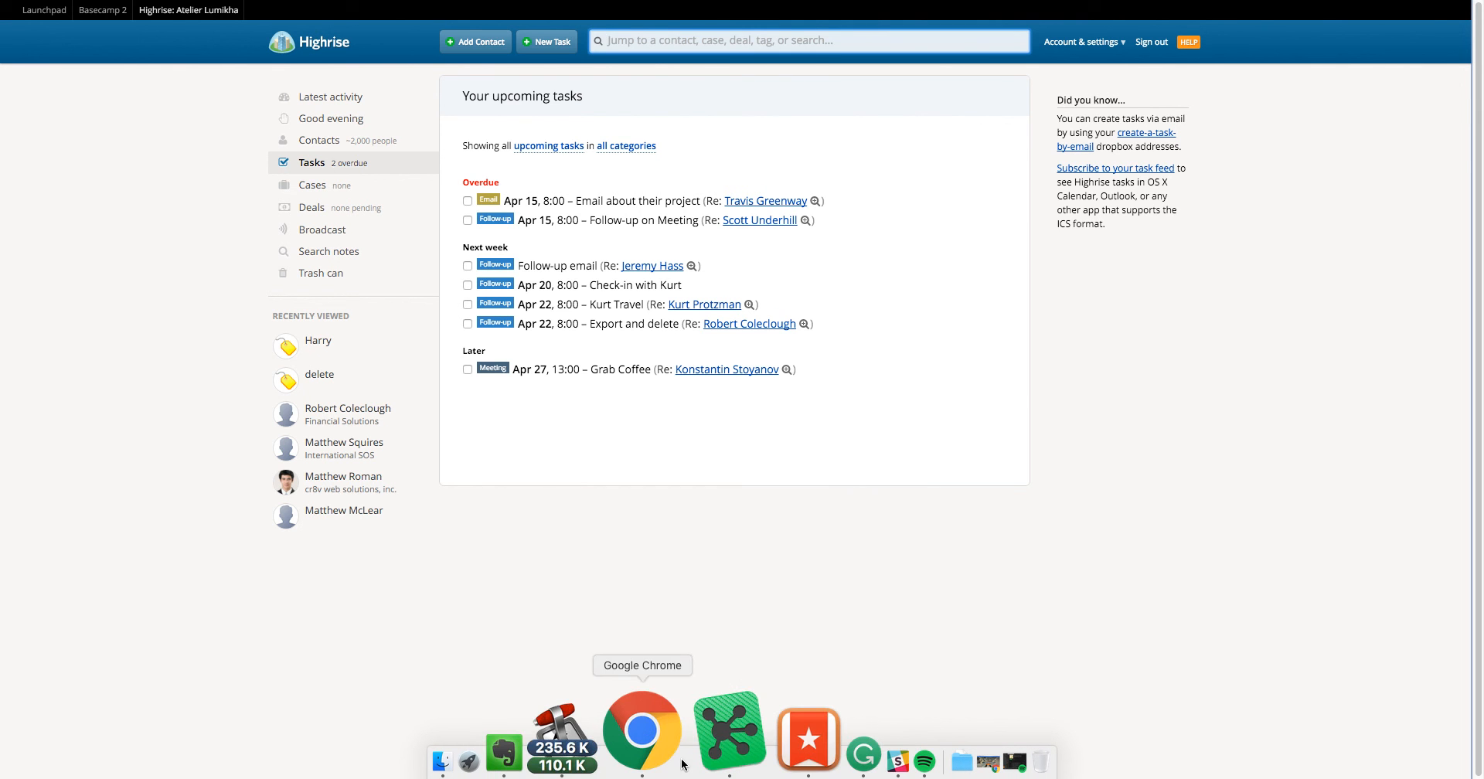
{"action": "left_click", "coordinate": [698, 756]}
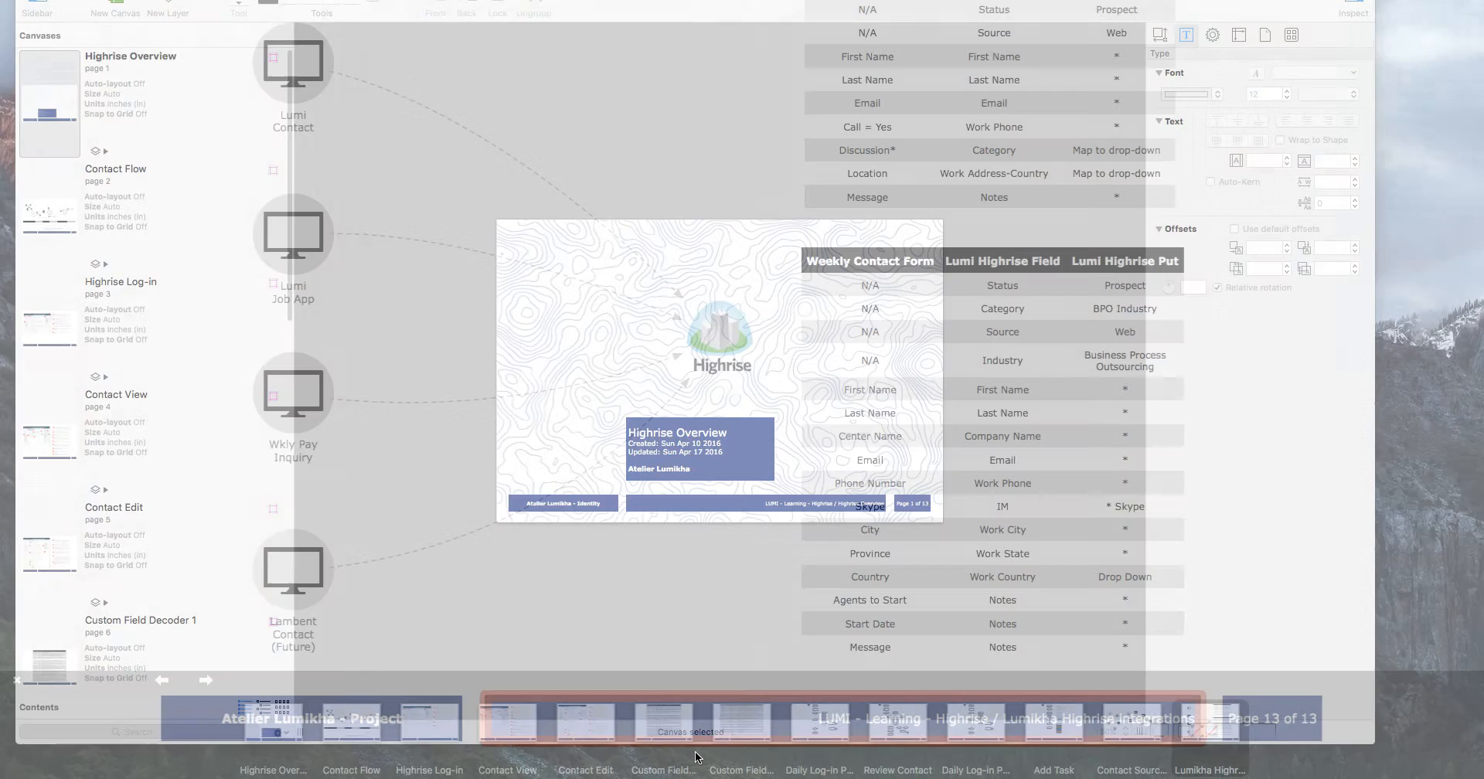
{"action": "mouse_move", "coordinate": [429, 769]}
{"action": "left_click", "coordinate": [276, 735]}
{"action": "left_click", "coordinate": [339, 727]}
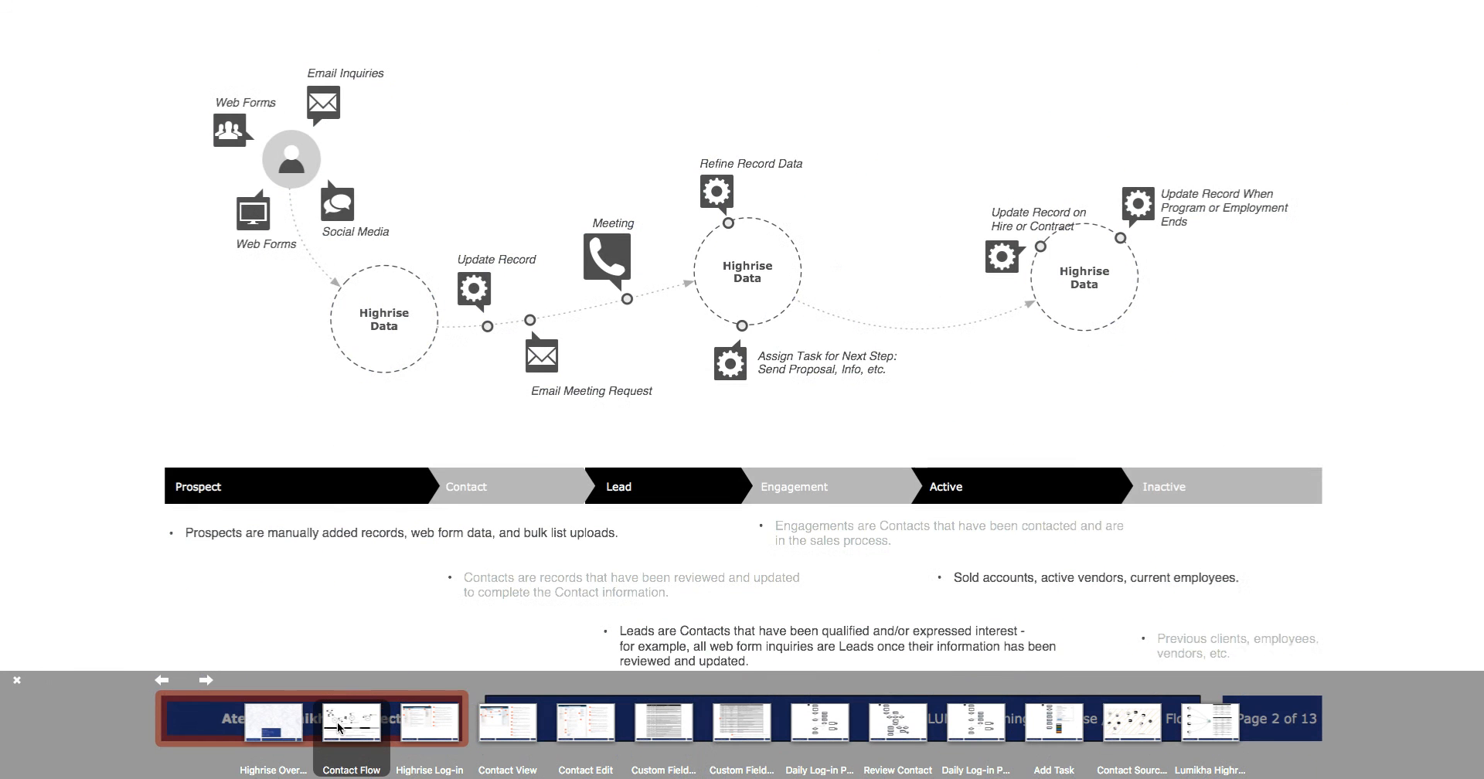